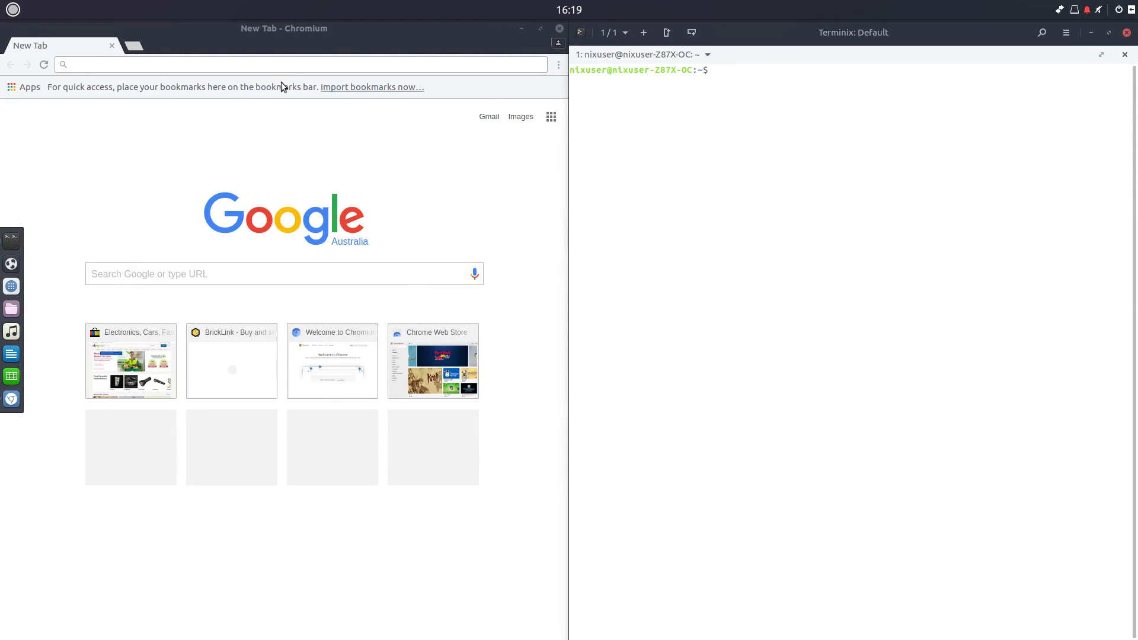
Go to the anbox.io website in Chromium
{"action": "left_click", "coordinate": [203, 63]}
{"action": "type", "text": "anbo"}
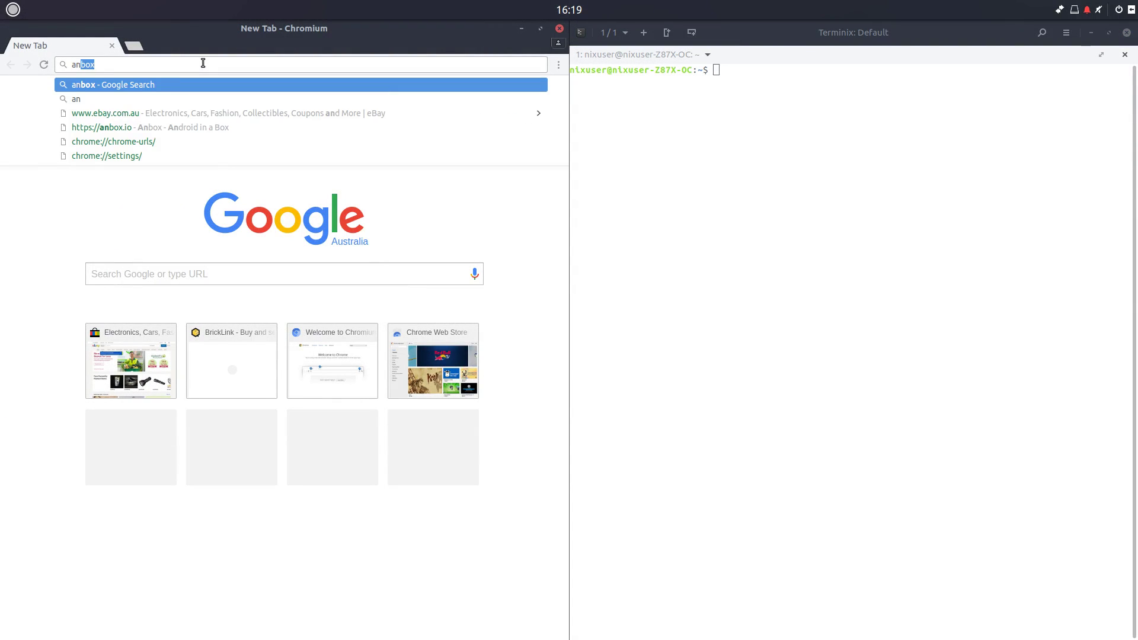
{"action": "type", "text": "x.io"}
{"action": "key", "text": "Return"}
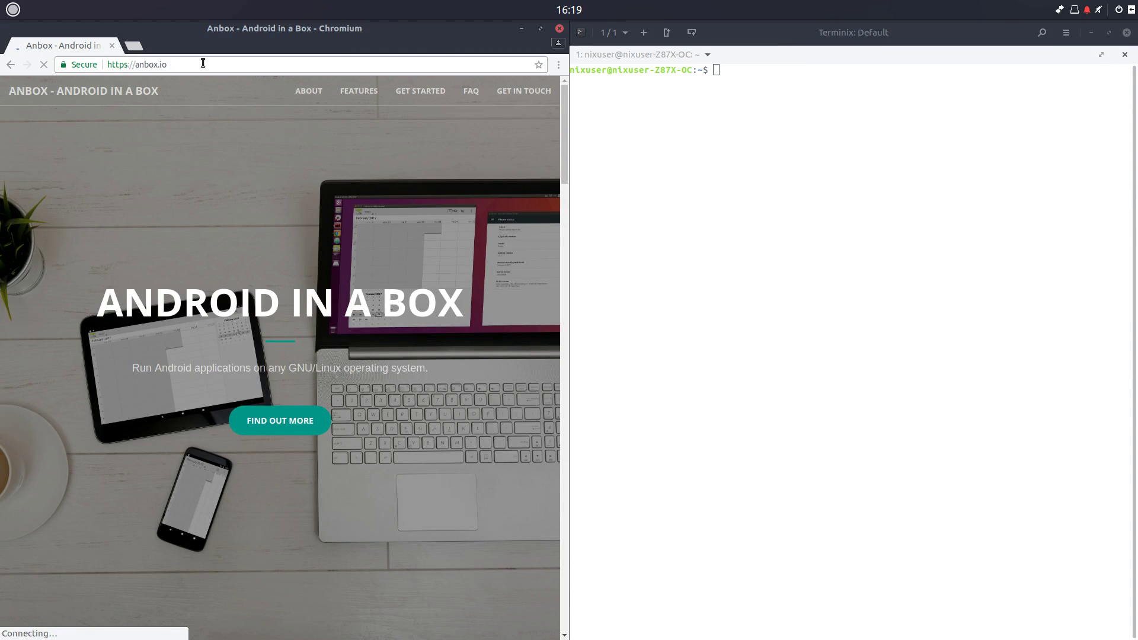
Follow FIND OUT MORE down to the Get started snap install --classic anbox-installer command
{"action": "left_click", "coordinate": [279, 418]}
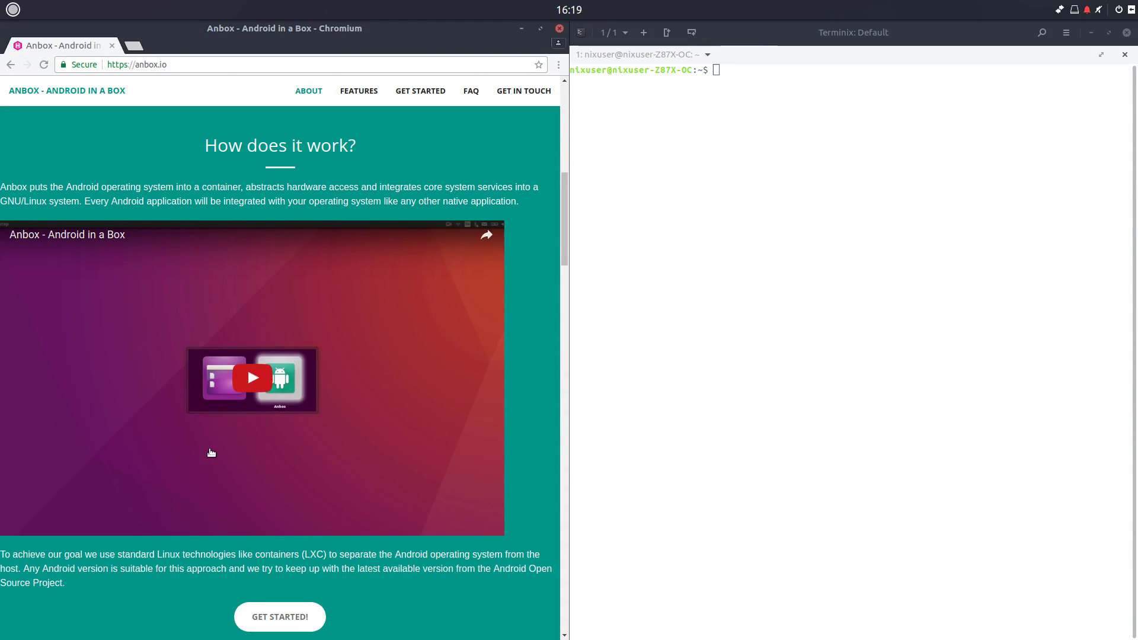
{"action": "scroll", "coordinate": [214, 353], "scroll_direction": "down", "scroll_amount": 1}
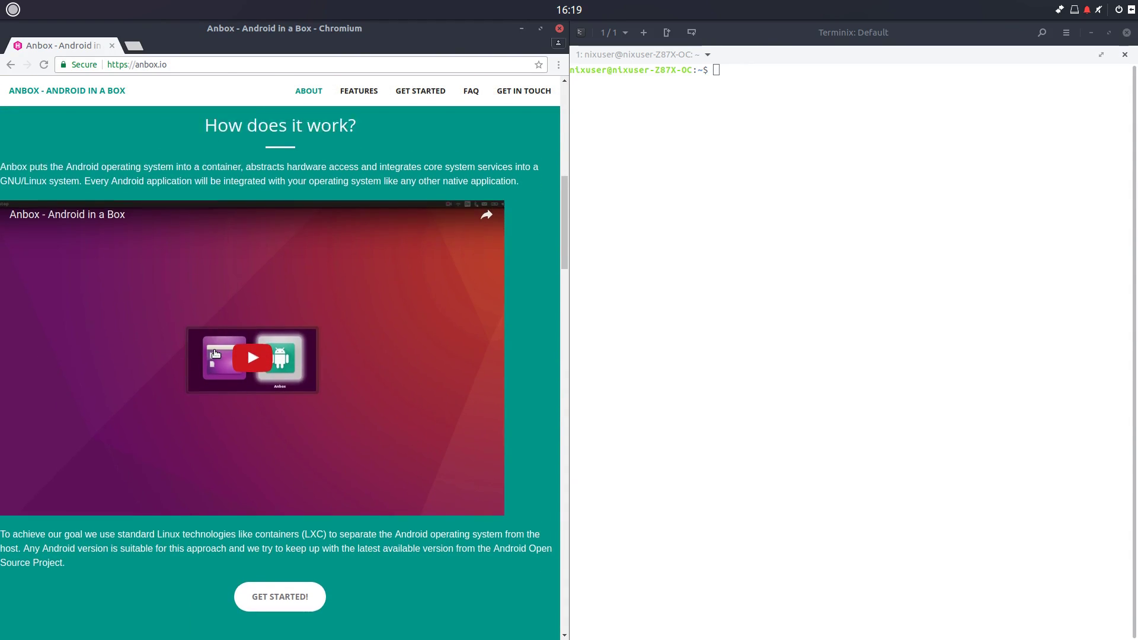
{"action": "scroll", "coordinate": [215, 354], "scroll_direction": "down", "scroll_amount": 12}
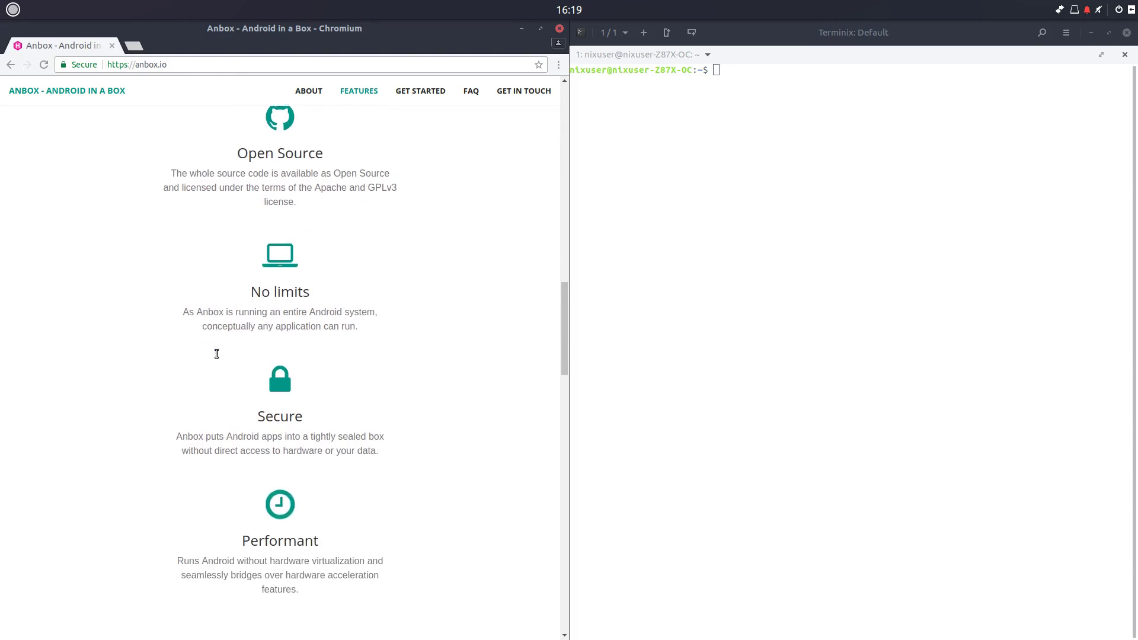
{"action": "scroll", "coordinate": [215, 353], "scroll_direction": "down", "scroll_amount": 13}
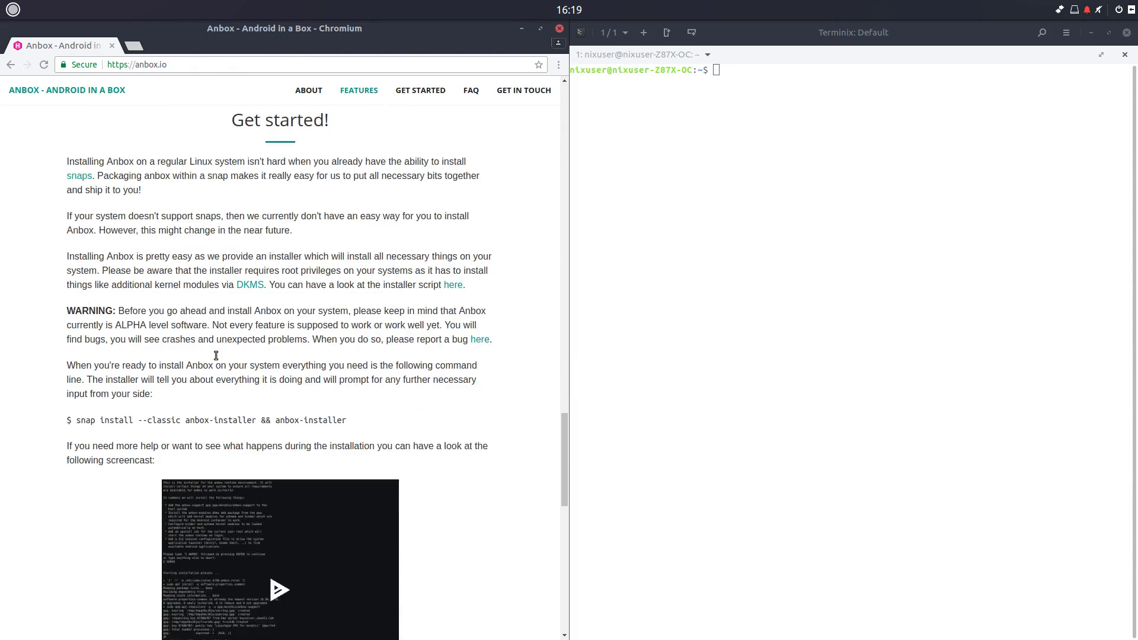
Copy the anbox-installer snap install command into Terminix and run it
{"action": "triple_click", "coordinate": [184, 405]}
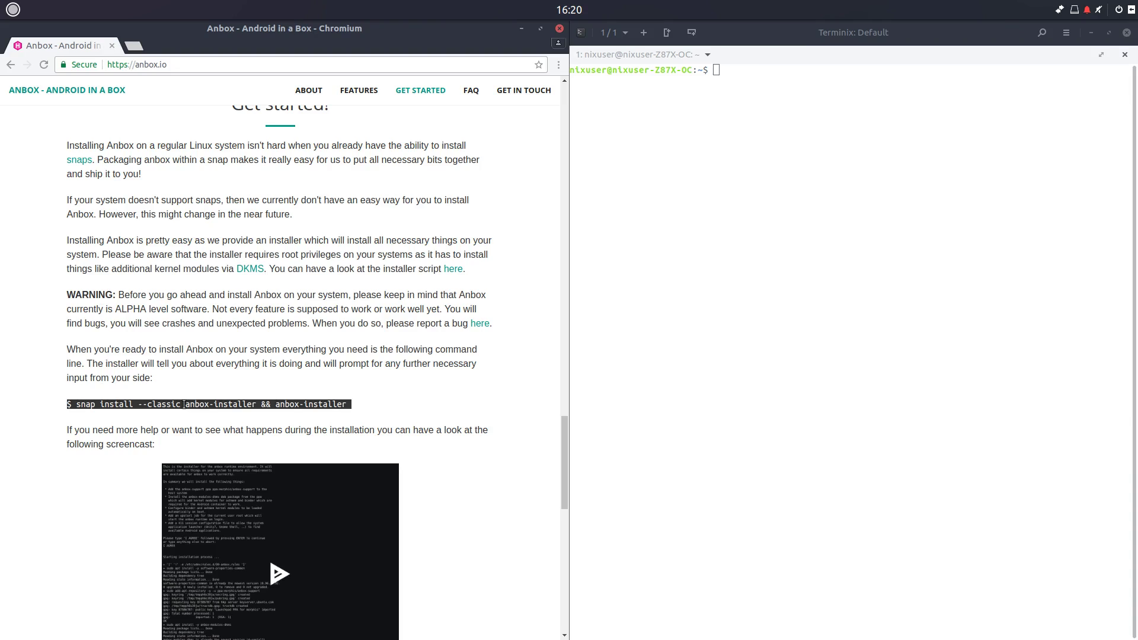
{"action": "left_click", "coordinate": [76, 404]}
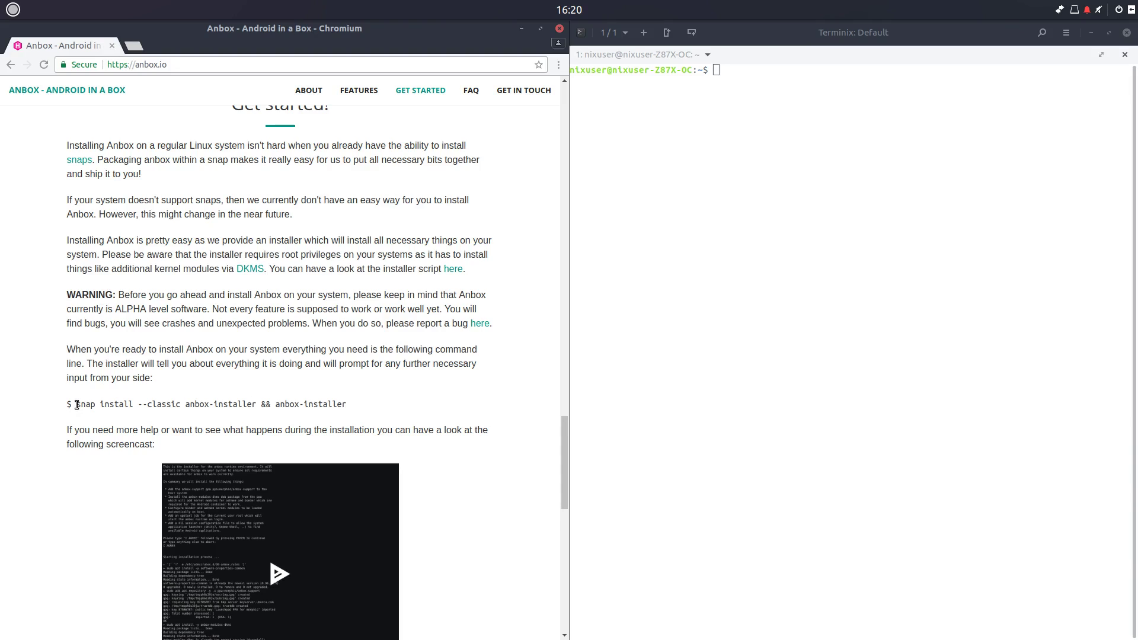
{"action": "left_click_drag", "start_coordinate": [76, 404], "coordinate": [348, 406]}
{"action": "key", "text": "ctrl+c"}
{"action": "left_click", "coordinate": [763, 230]}
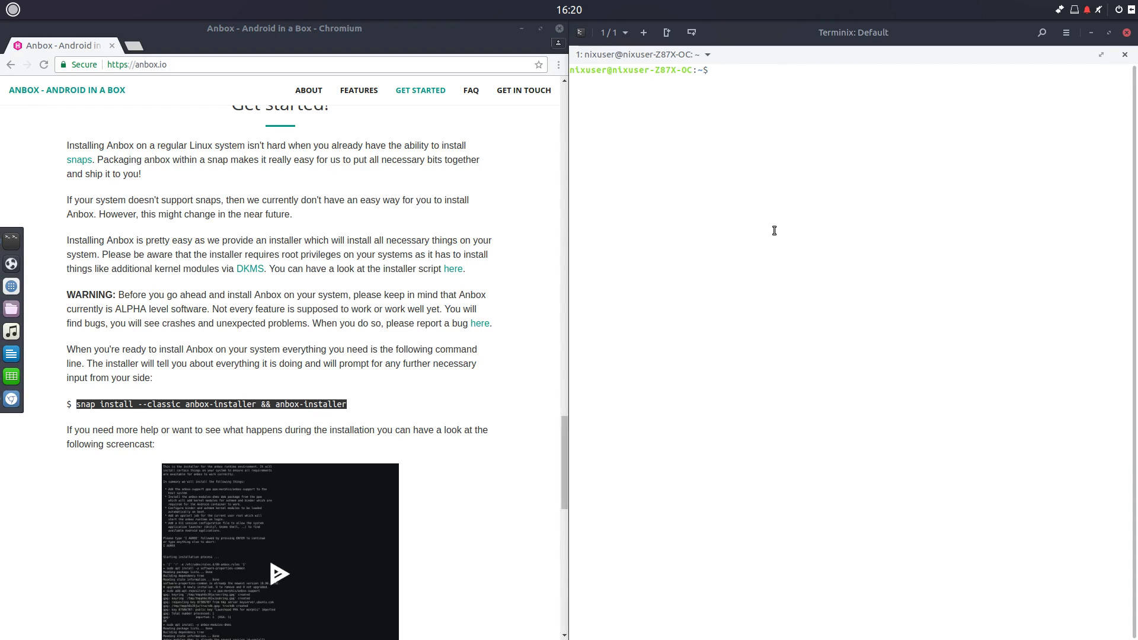
{"action": "middle_click", "coordinate": [842, 220]}
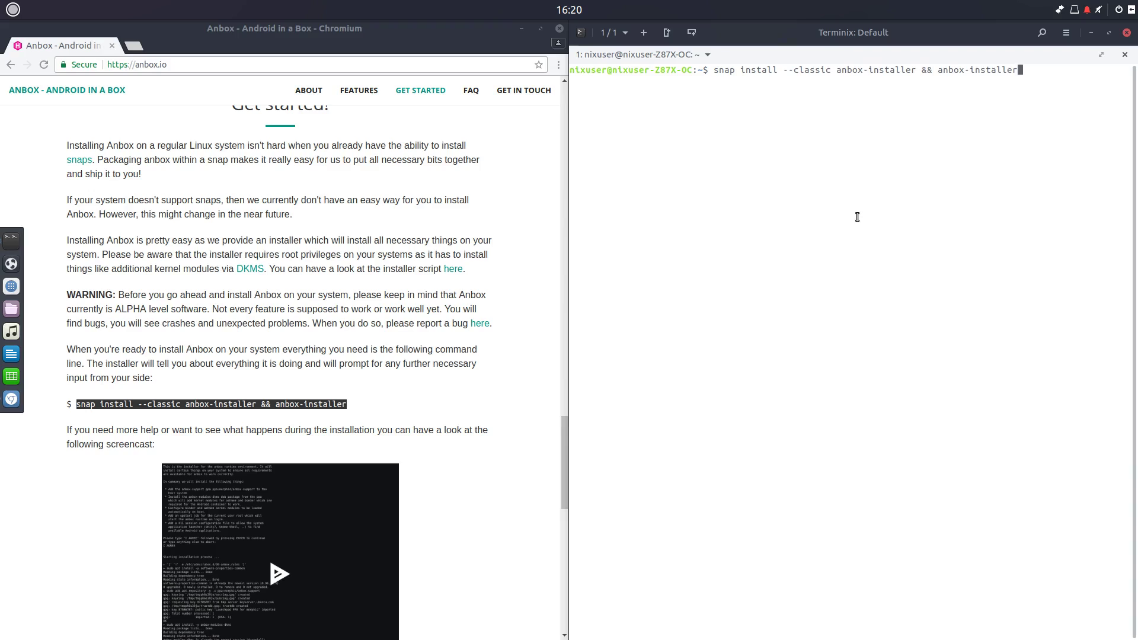
{"action": "key", "text": "Return"}
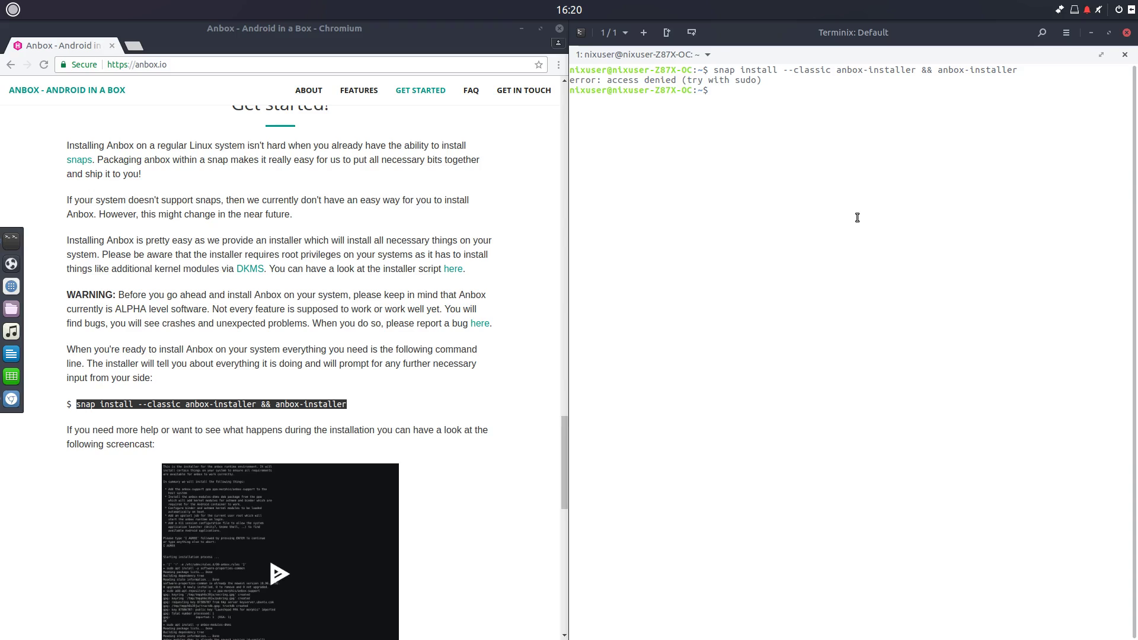
Rerun the install with sudo !! and enter the sudo password
{"action": "type", "text": "sudo !!"}
{"action": "key", "text": "Return"}
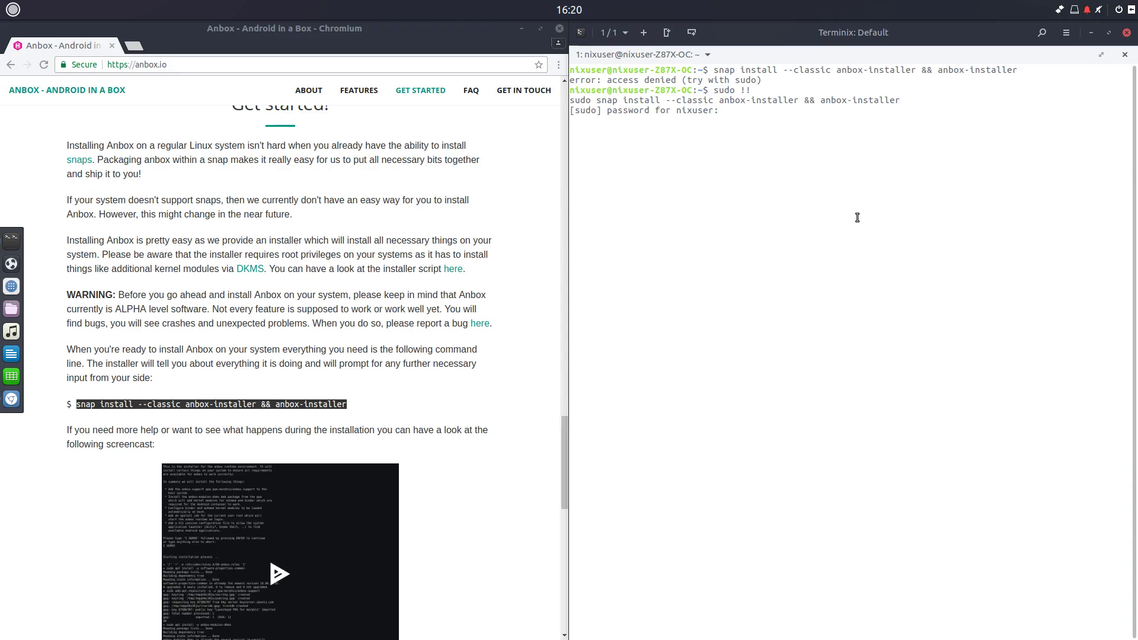
{"action": "key", "text": "Return"}
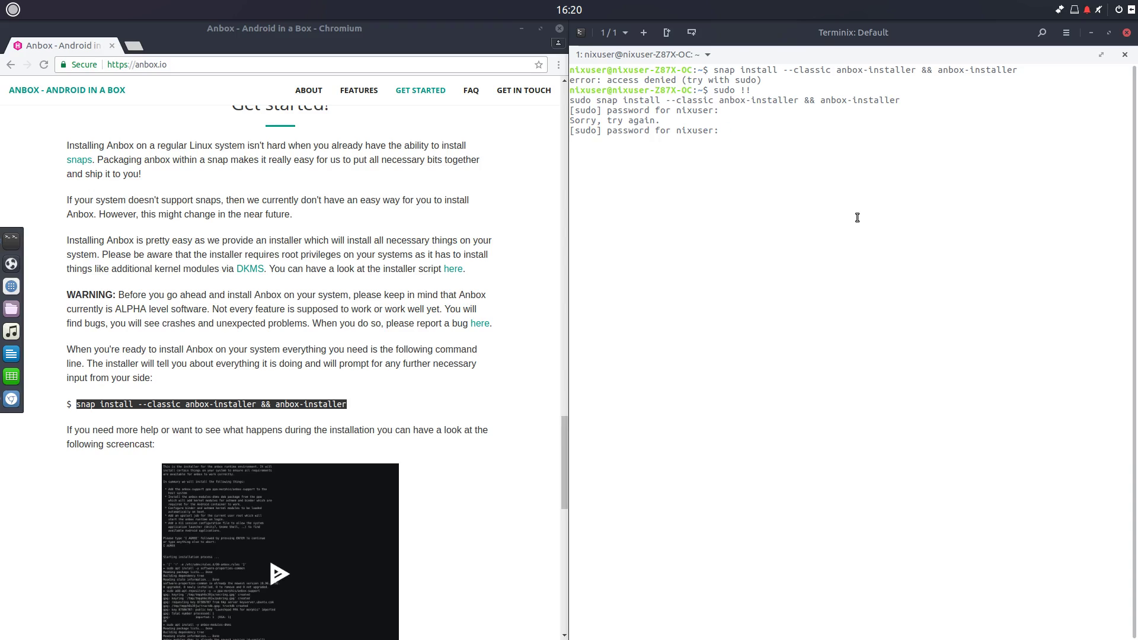
{"action": "key", "text": "Return"}
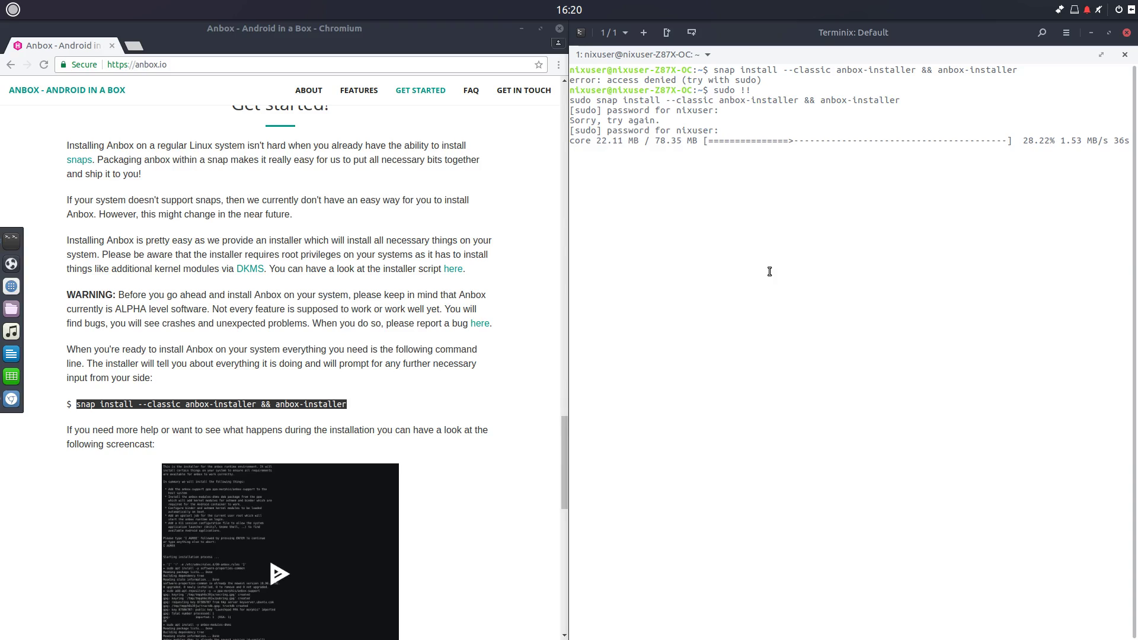
Browse the anbox.io page while the snap download finishes and the Install/Uninstall Anbox menu appears
{"action": "left_click", "coordinate": [452, 232]}
{"action": "scroll", "coordinate": [453, 235], "scroll_direction": "down", "scroll_amount": 3}
{"action": "scroll", "coordinate": [453, 236], "scroll_direction": "down", "scroll_amount": 4}
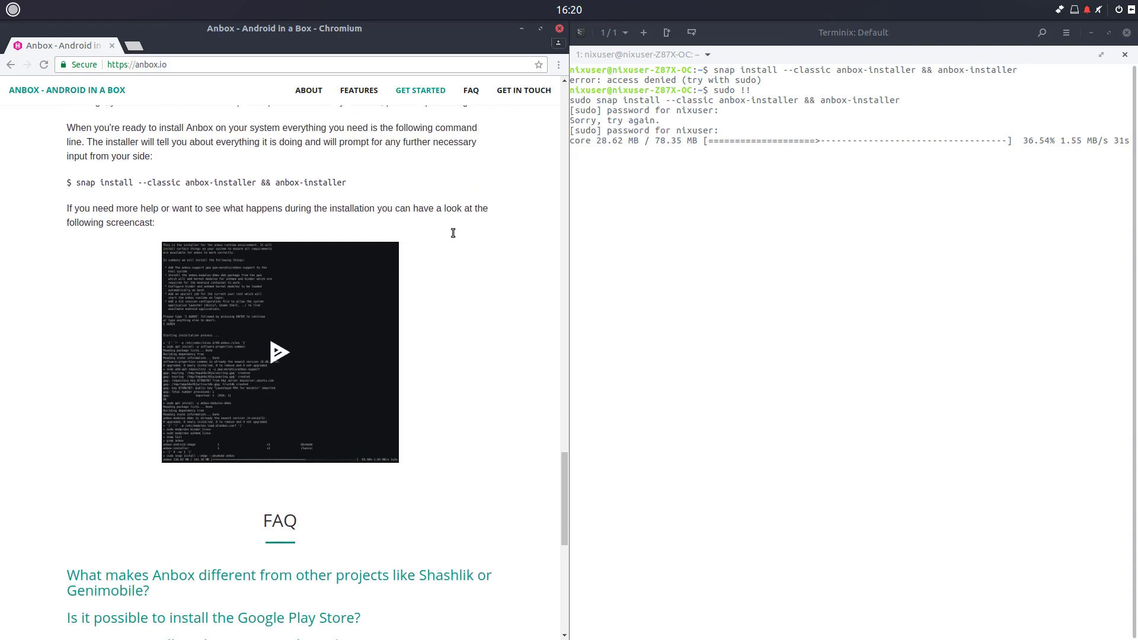
{"action": "scroll", "coordinate": [454, 237], "scroll_direction": "down", "scroll_amount": 1}
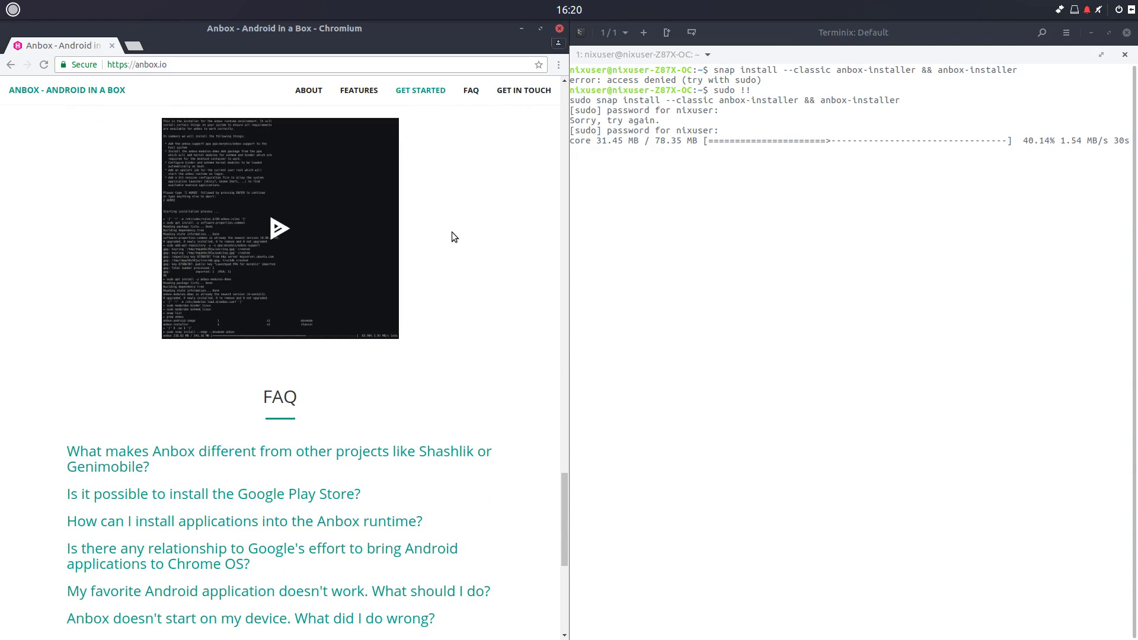
{"action": "scroll", "coordinate": [451, 233], "scroll_direction": "down", "scroll_amount": 4}
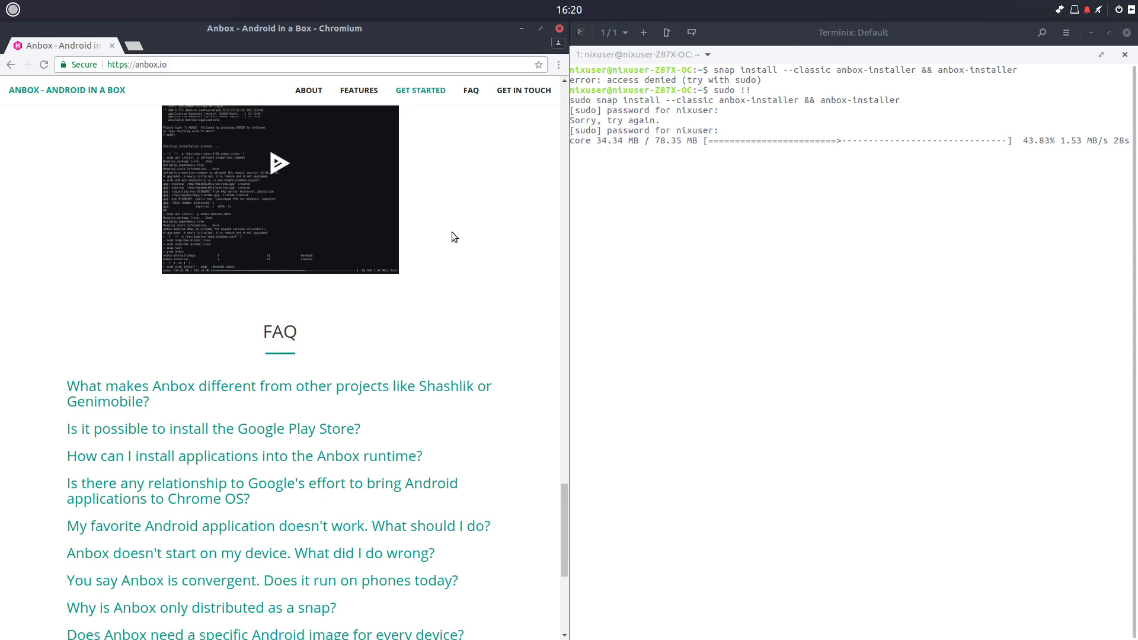
{"action": "scroll", "coordinate": [451, 233], "scroll_direction": "down", "scroll_amount": 8}
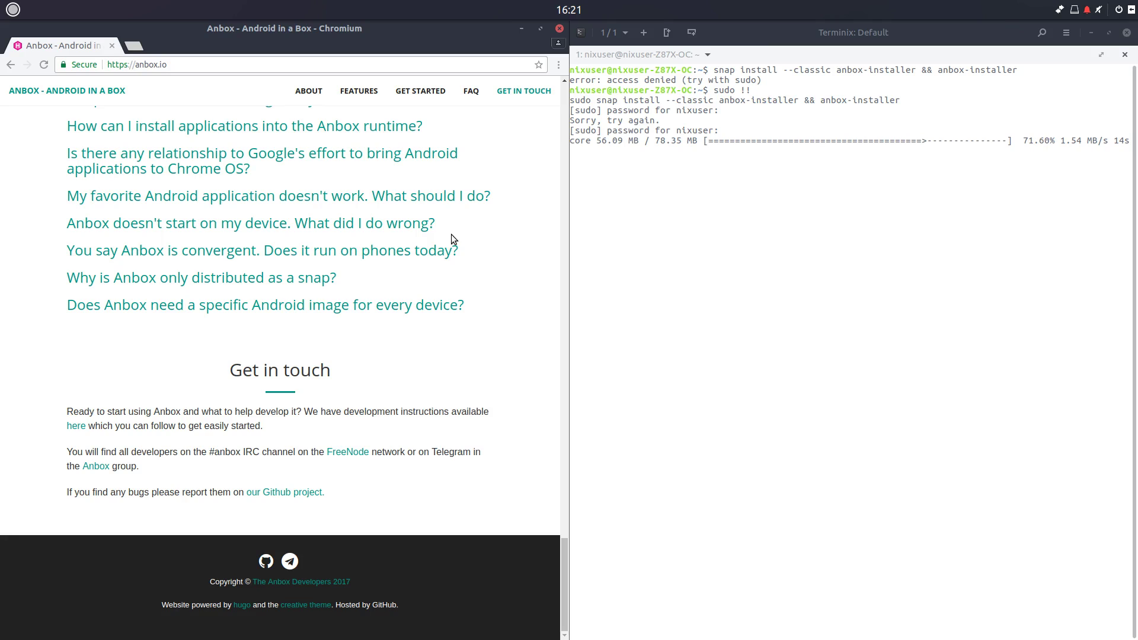
{"action": "scroll", "coordinate": [451, 235], "scroll_direction": "up", "scroll_amount": 2}
{"action": "scroll", "coordinate": [452, 238], "scroll_direction": "up", "scroll_amount": 5}
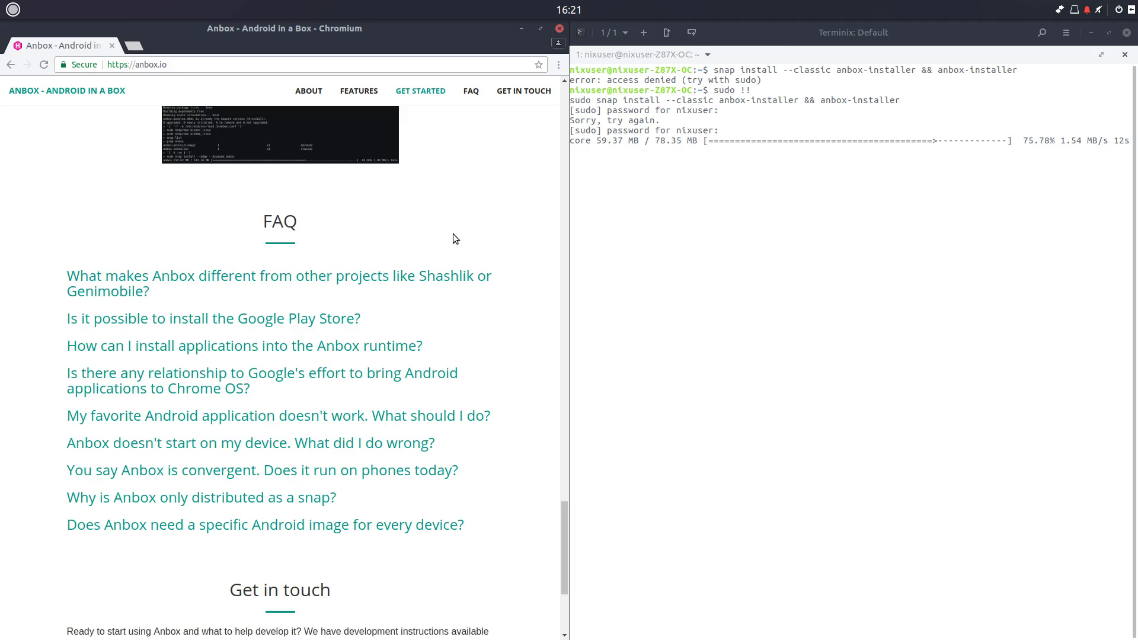
{"action": "scroll", "coordinate": [453, 238], "scroll_direction": "up", "scroll_amount": 5}
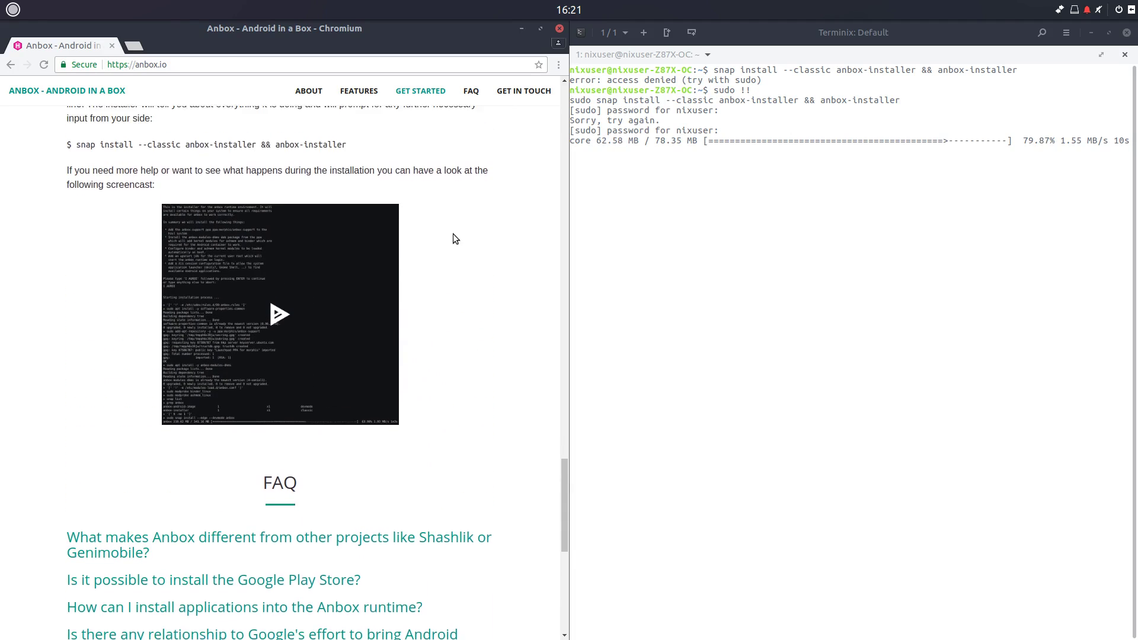
{"action": "scroll", "coordinate": [453, 238], "scroll_direction": "up", "scroll_amount": 5}
{"action": "scroll", "coordinate": [453, 234], "scroll_direction": "up", "scroll_amount": 5}
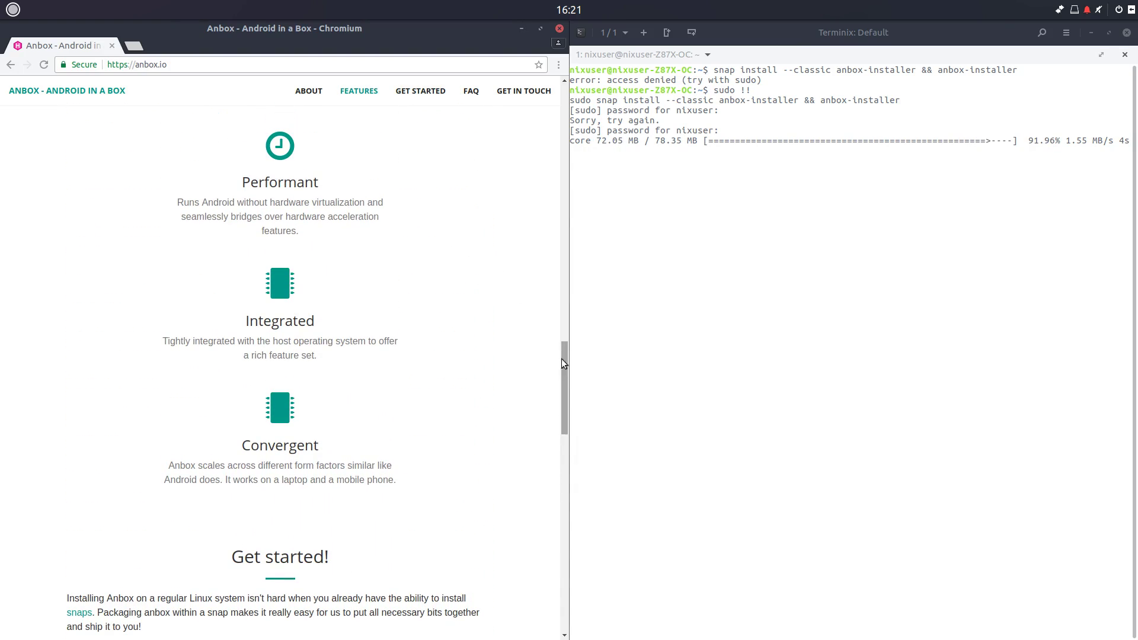
{"action": "left_click_drag", "start_coordinate": [563, 361], "coordinate": [568, 413]}
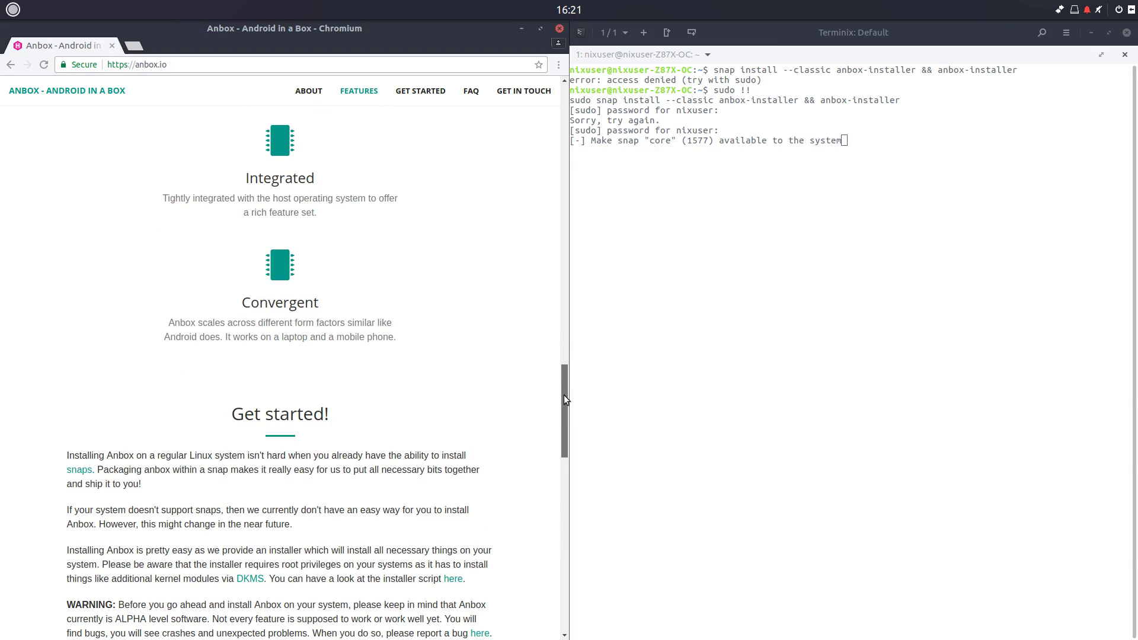
{"action": "scroll", "coordinate": [567, 380], "scroll_direction": "down", "scroll_amount": 3}
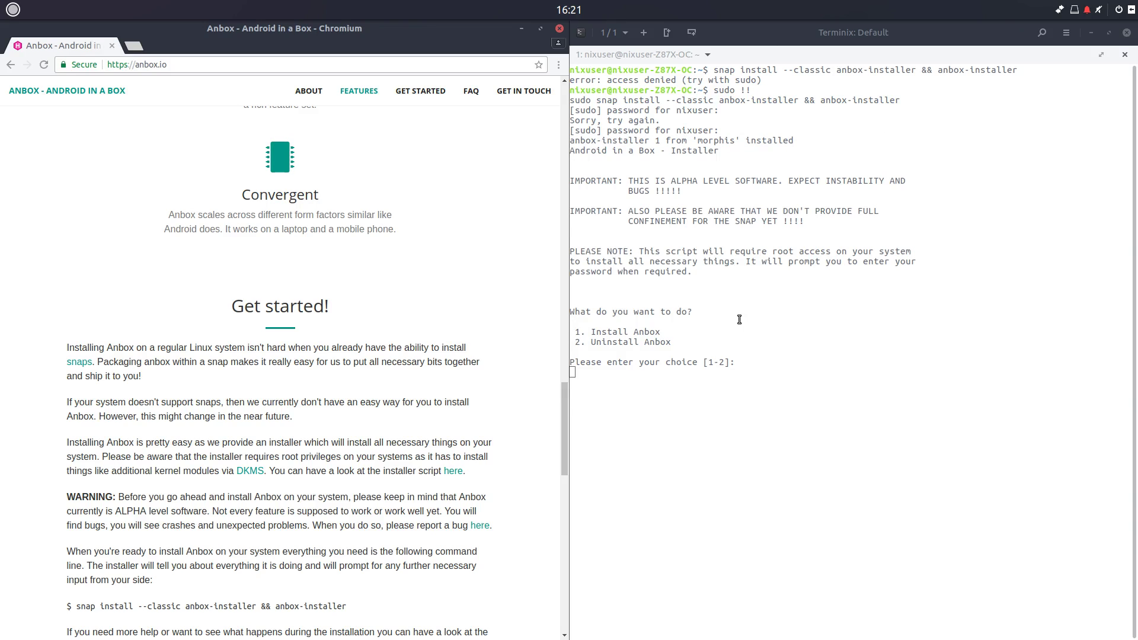
Choose option 1 to install Anbox and accept the terms with I AGREE
{"action": "left_click", "coordinate": [770, 307]}
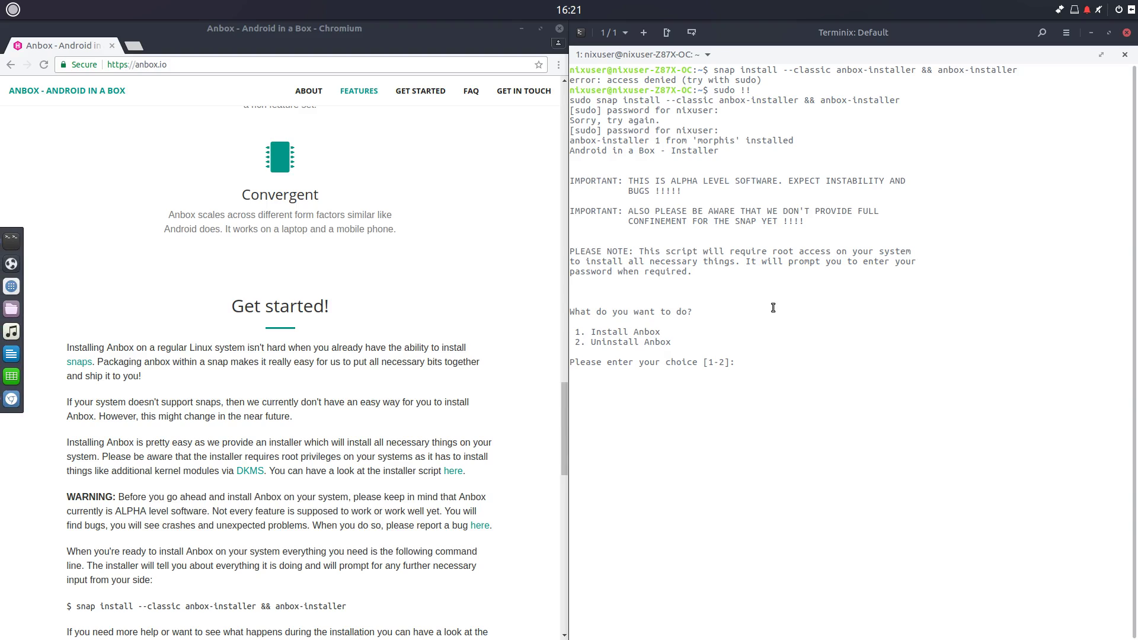
{"action": "type", "text": "1"}
{"action": "key", "text": "Return"}
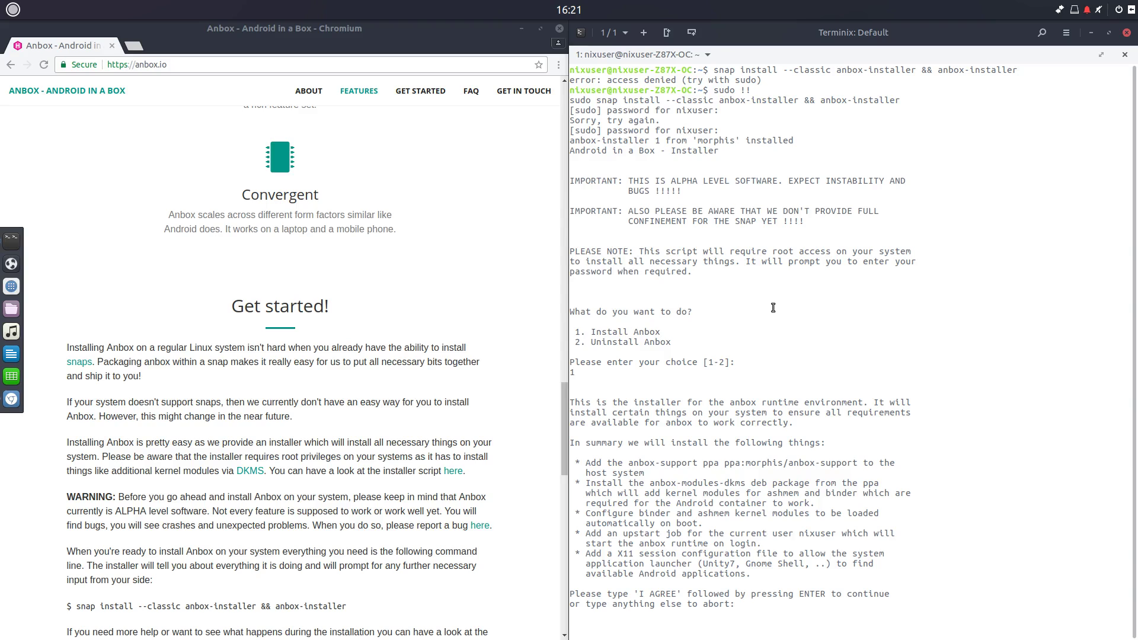
{"action": "type", "text": "I AGREE"}
{"action": "key", "text": "Return"}
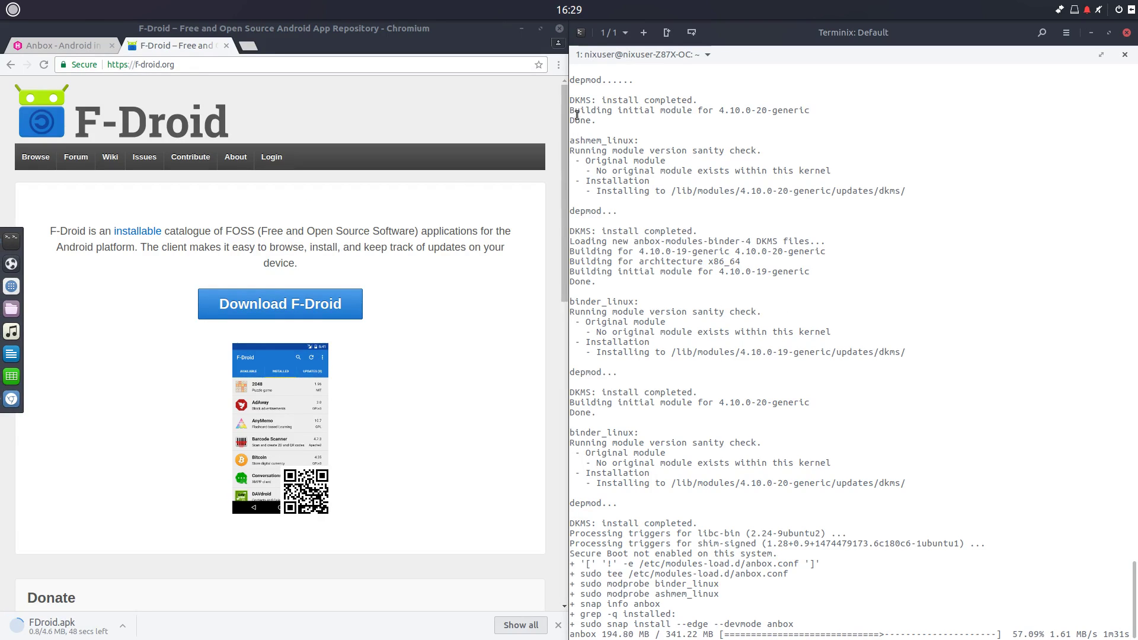
In a new terminal session, run apt-cache search adb
{"action": "left_click", "coordinate": [646, 31]}
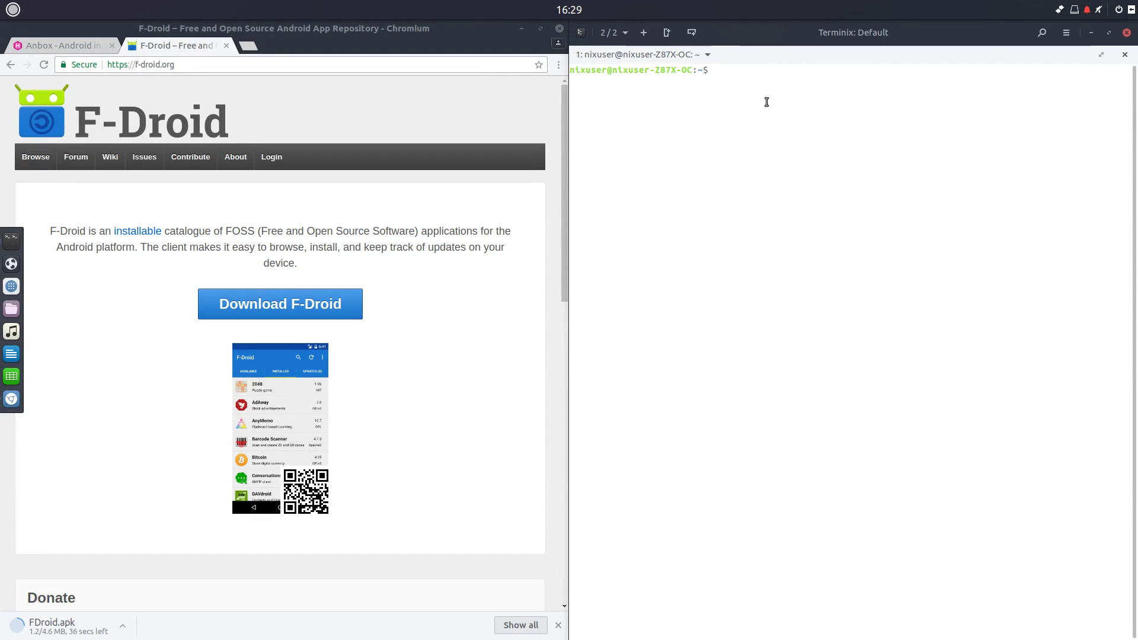
{"action": "type", "text": "SUDO"}
{"action": "key", "text": "BackSpace"}
{"action": "key", "text": "BackSpace"}
{"action": "key", "text": "BackSpace"}
{"action": "key", "text": "BackSpace"}
{"action": "key", "text": "BackSpace"}
{"action": "type", "text": "sudo a"}
{"action": "key", "text": "ctrl+c"}
{"action": "type", "text": "aptitud"}
{"action": "key", "text": "BackSpace"}
{"action": "key", "text": "BackSpace"}
{"action": "key", "text": "BackSpace"}
{"action": "key", "text": "BackSpace"}
{"action": "type", "text": "-cache search"}
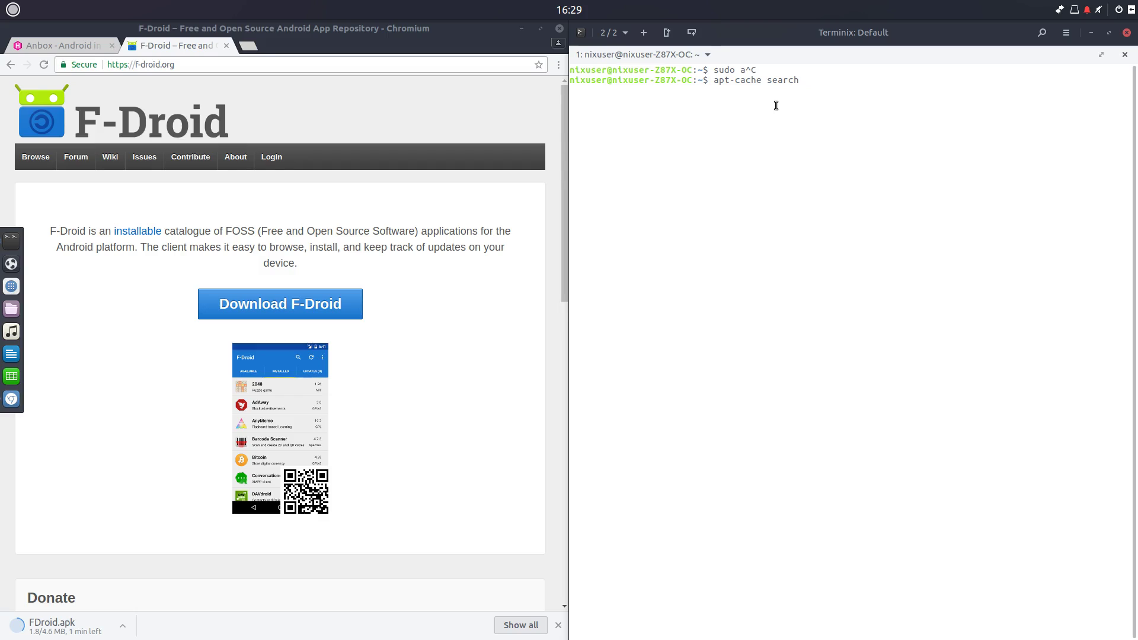
{"action": "type", "text": " adb"}
{"action": "key", "text": "Return"}
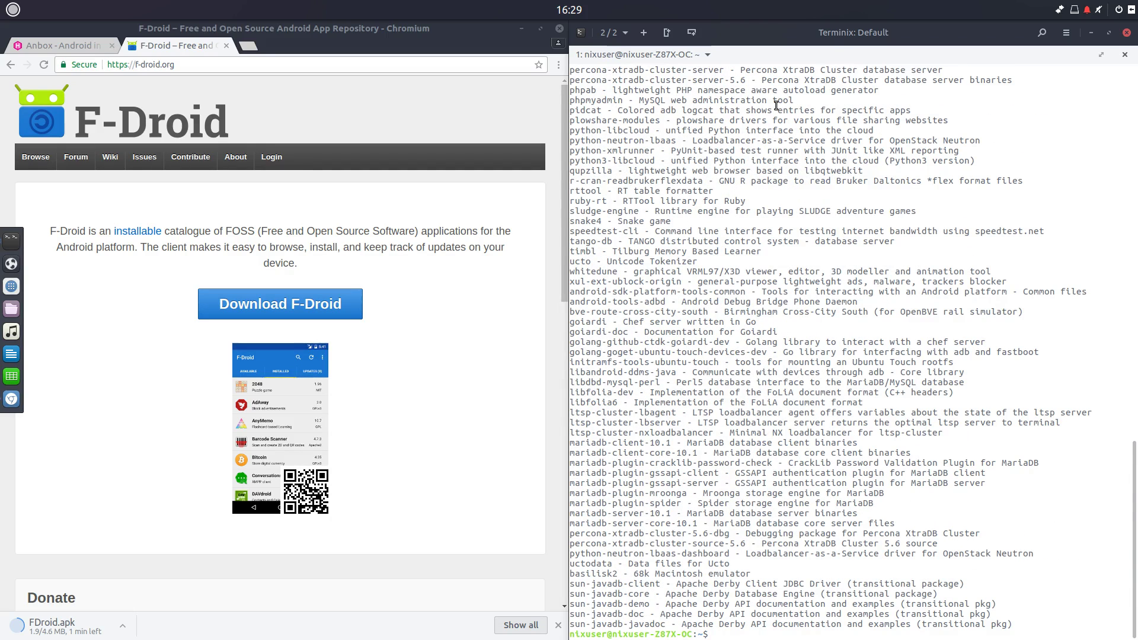
Filter the adb search with grep -i android, then enter sudo apt-get install android-tools-adb
{"action": "key", "text": "Up"}
{"action": "type", "text": "|grep -i andorid"}
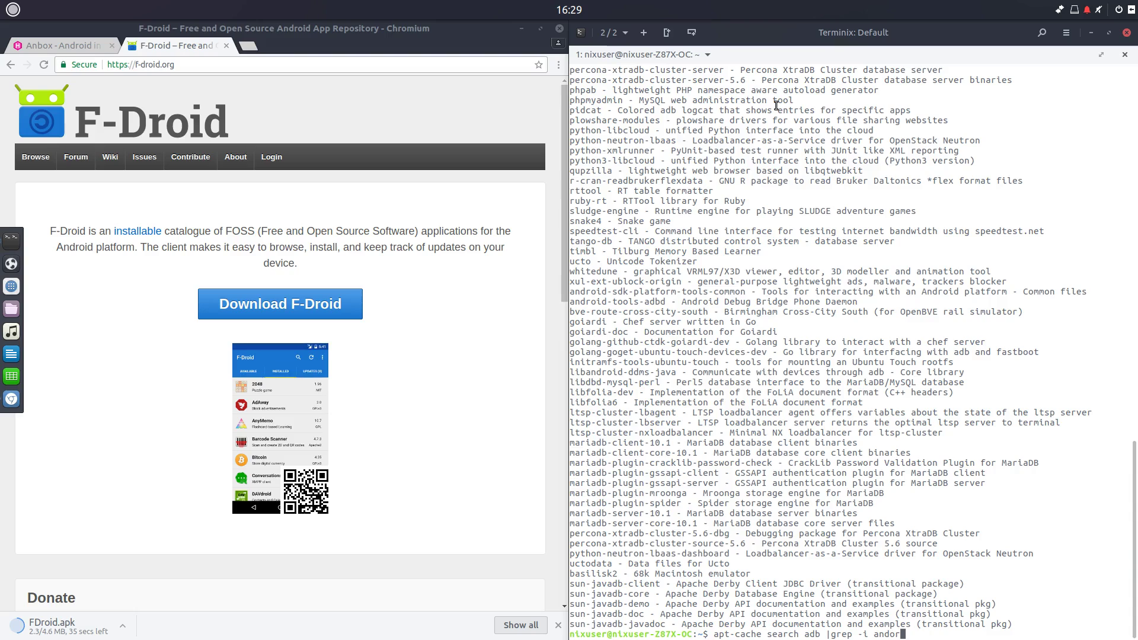
{"action": "key", "text": "BackSpace"}
{"action": "key", "text": "BackSpace"}
{"action": "key", "text": "BackSpace"}
{"action": "key", "text": "BackSpace"}
{"action": "type", "text": "roid"}
{"action": "key", "text": "Return"}
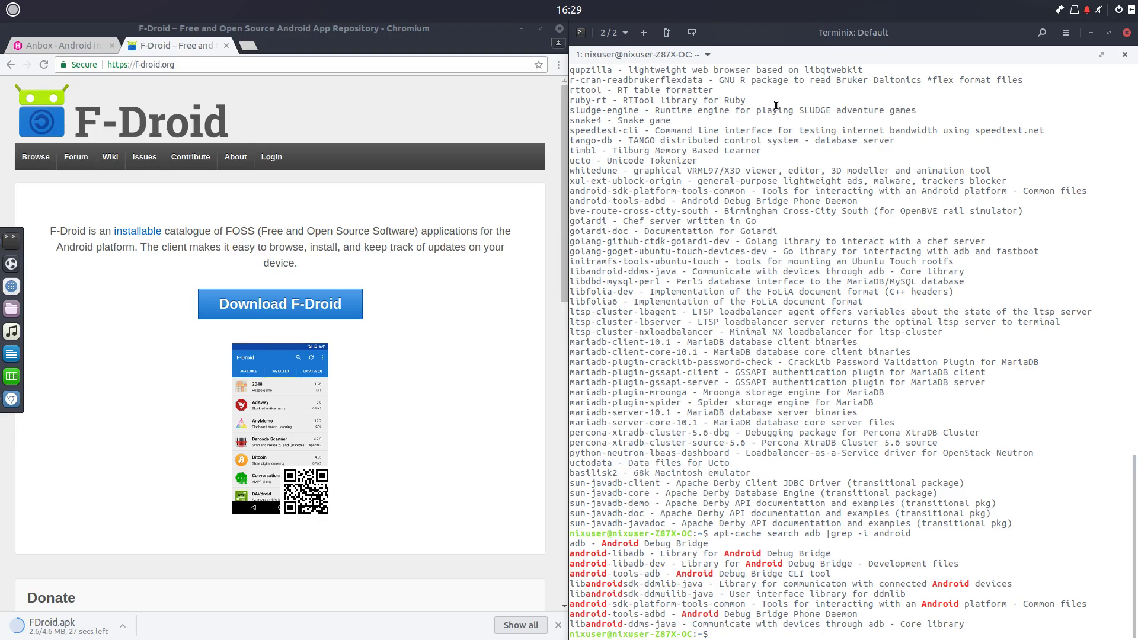
{"action": "type", "text": "sudo apt-get install android-tools-adb"}
Install android-tools-adb by submitting the sudo password
{"action": "key", "text": "Return"}
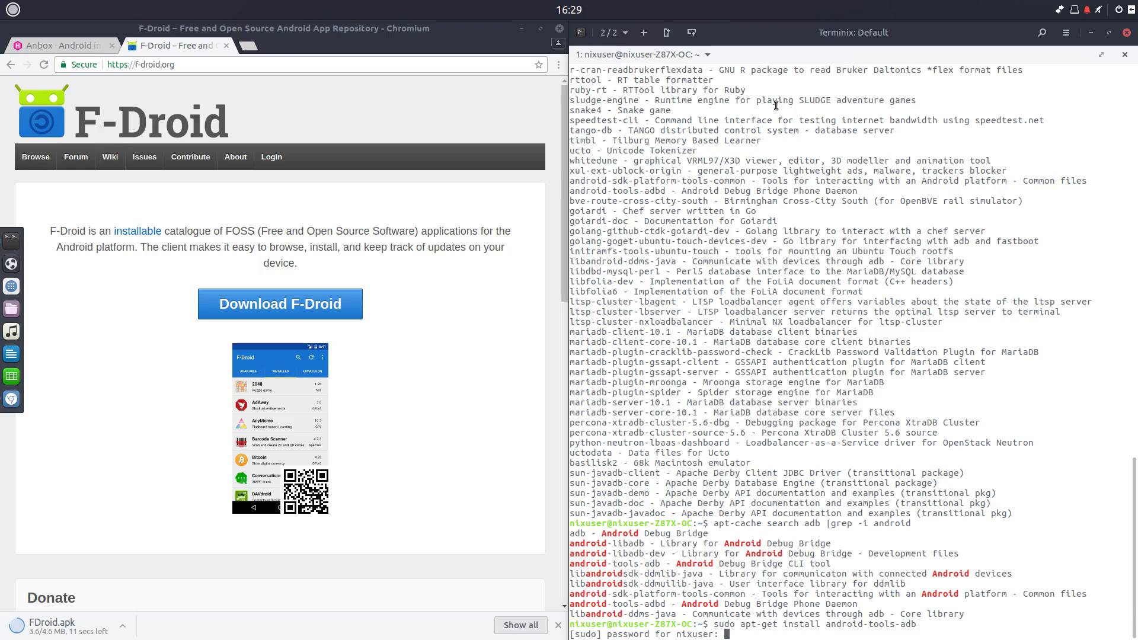
{"action": "key", "text": "Return"}
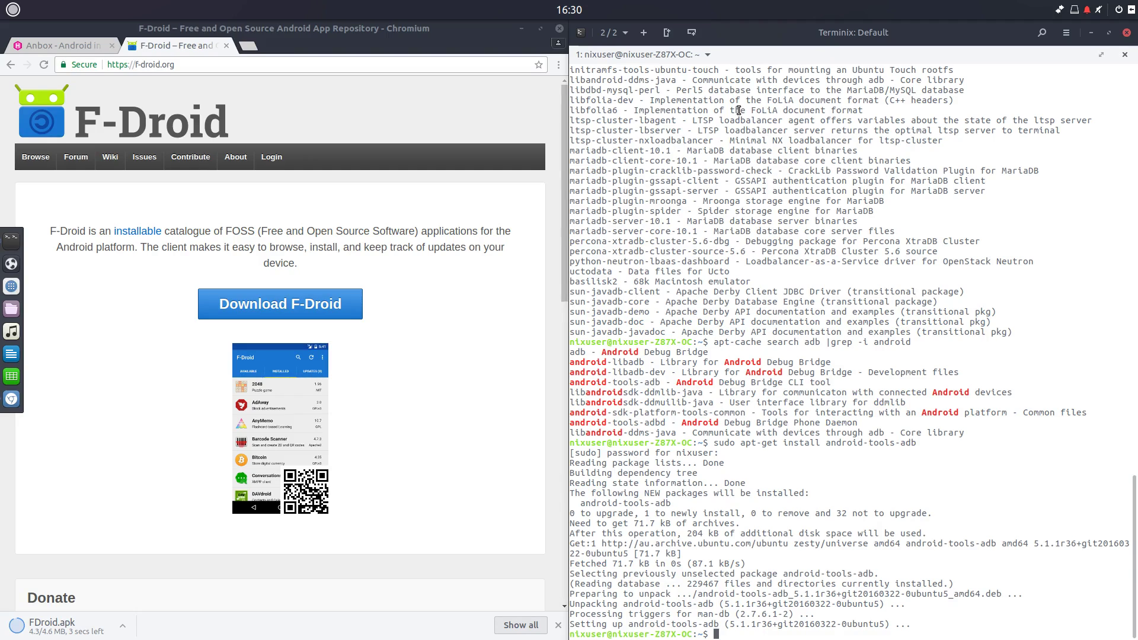
{"action": "left_click", "coordinate": [632, 56]}
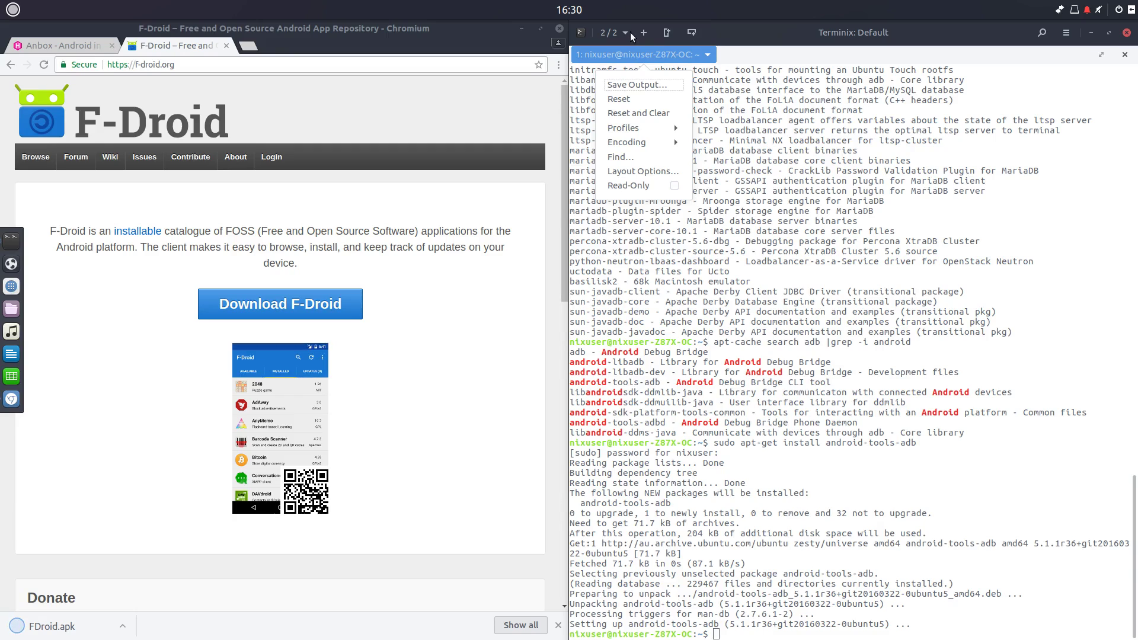
Switch to the first Terminix session where the anbox snap is downloading
{"action": "left_click", "coordinate": [613, 32]}
{"action": "left_click", "coordinate": [614, 32]}
{"action": "left_click", "coordinate": [624, 72]}
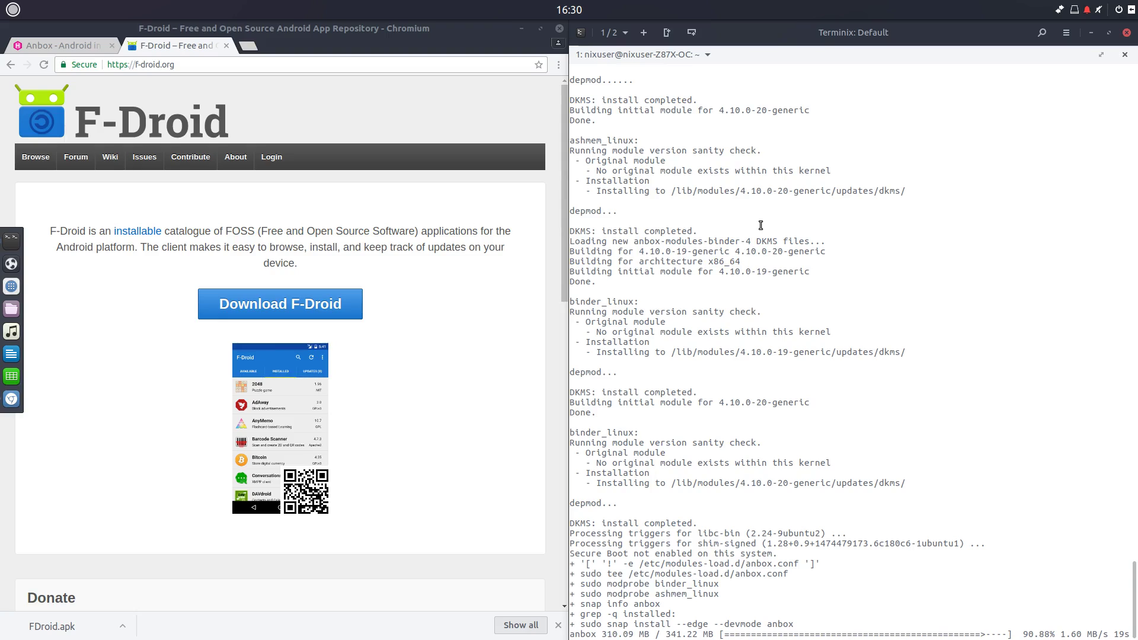
Return to the anbox.io tab and look over its install instructions and FAQ
{"action": "left_click", "coordinate": [63, 45]}
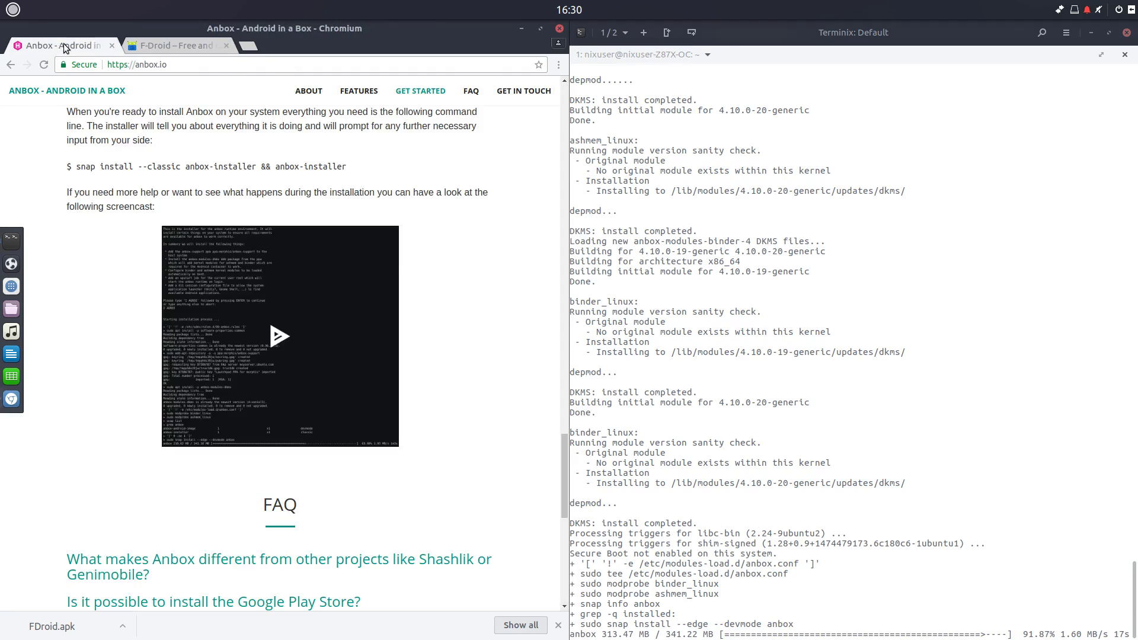
{"action": "scroll", "coordinate": [237, 203], "scroll_direction": "down", "scroll_amount": 7}
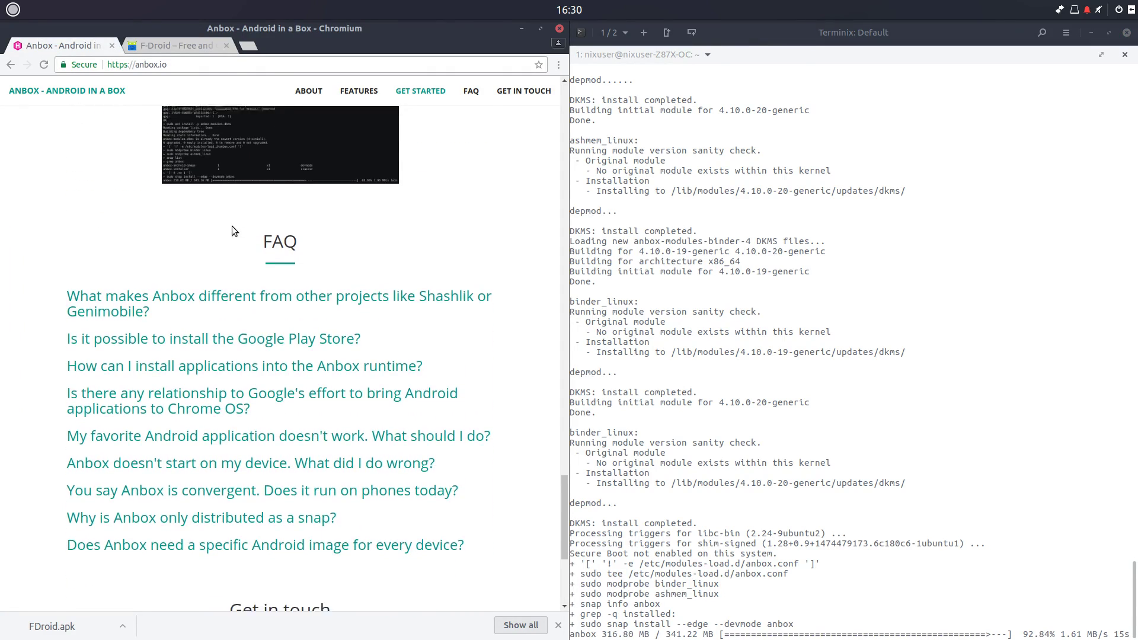
{"action": "scroll", "coordinate": [230, 223], "scroll_direction": "down", "scroll_amount": 3}
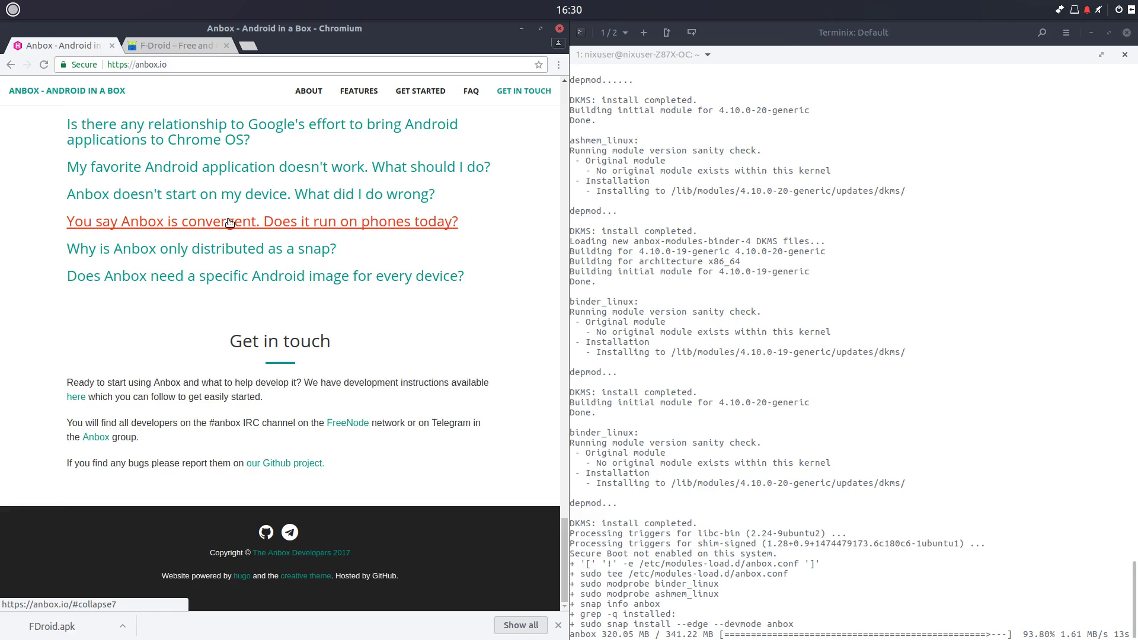
{"action": "scroll", "coordinate": [230, 223], "scroll_direction": "up", "scroll_amount": 7}
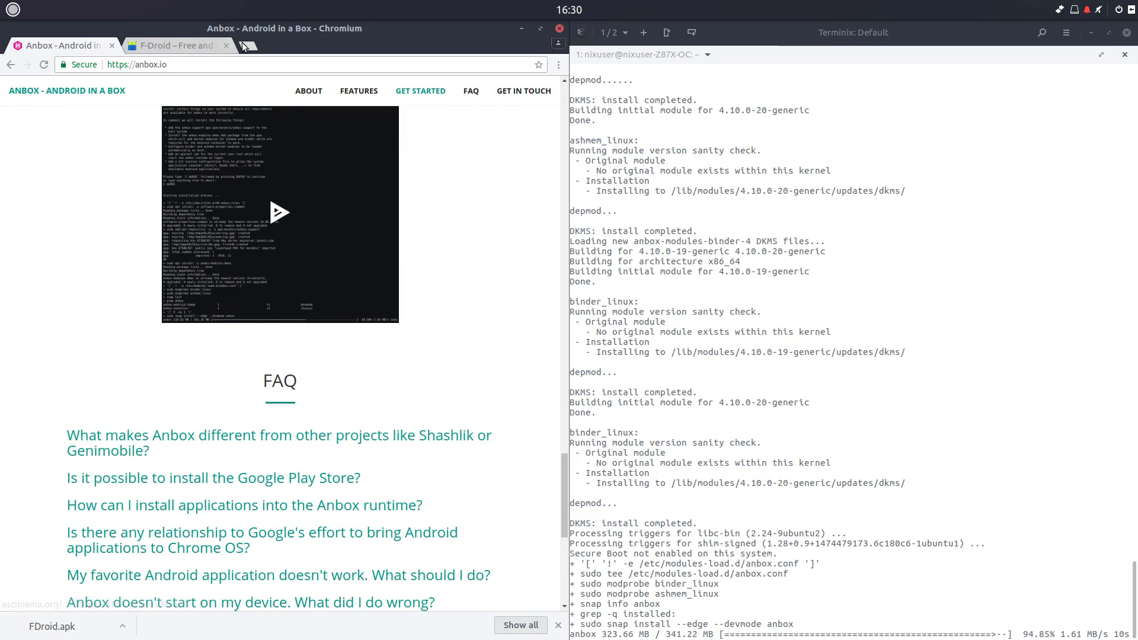
Search Google for 'install anbox' in a new tab and skim the results
{"action": "left_click", "coordinate": [244, 45]}
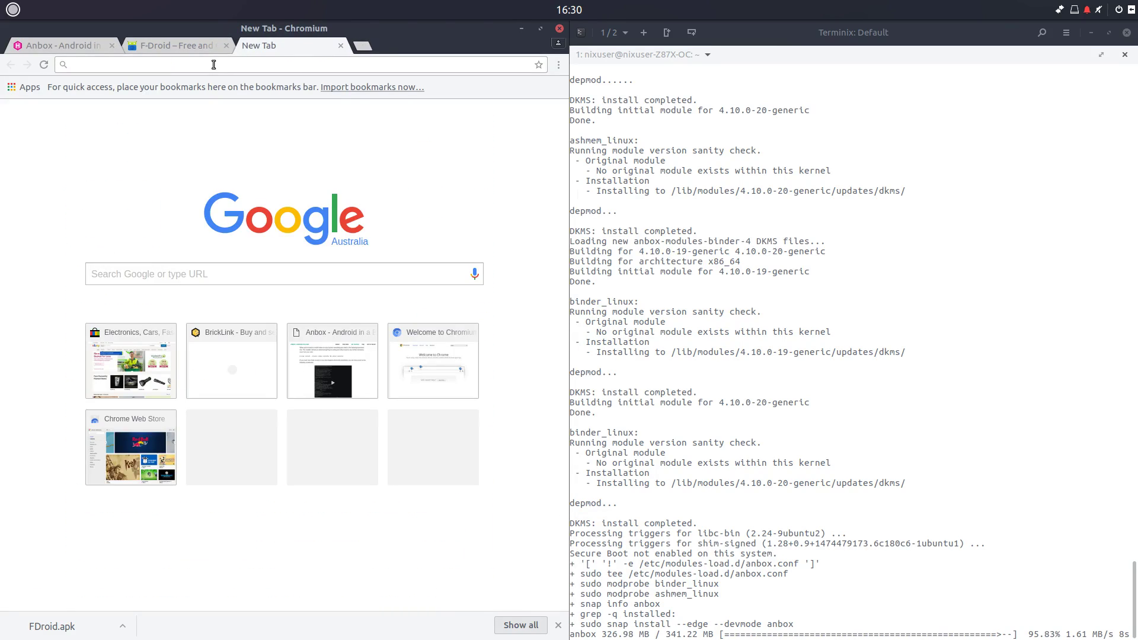
{"action": "type", "text": "install anbox"}
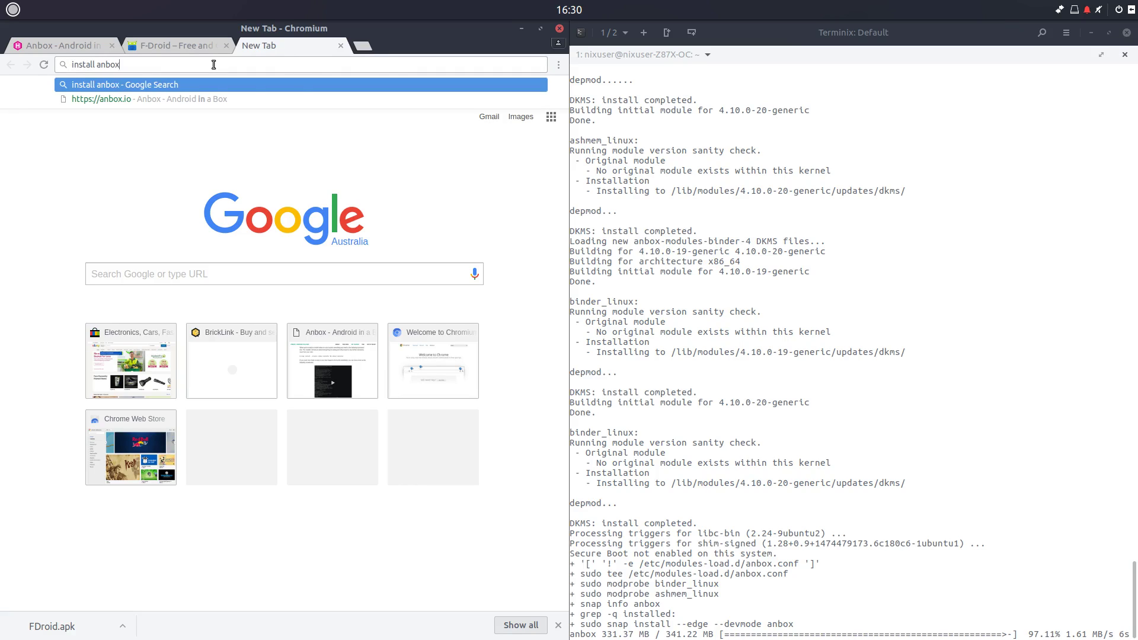
{"action": "key", "text": "Return"}
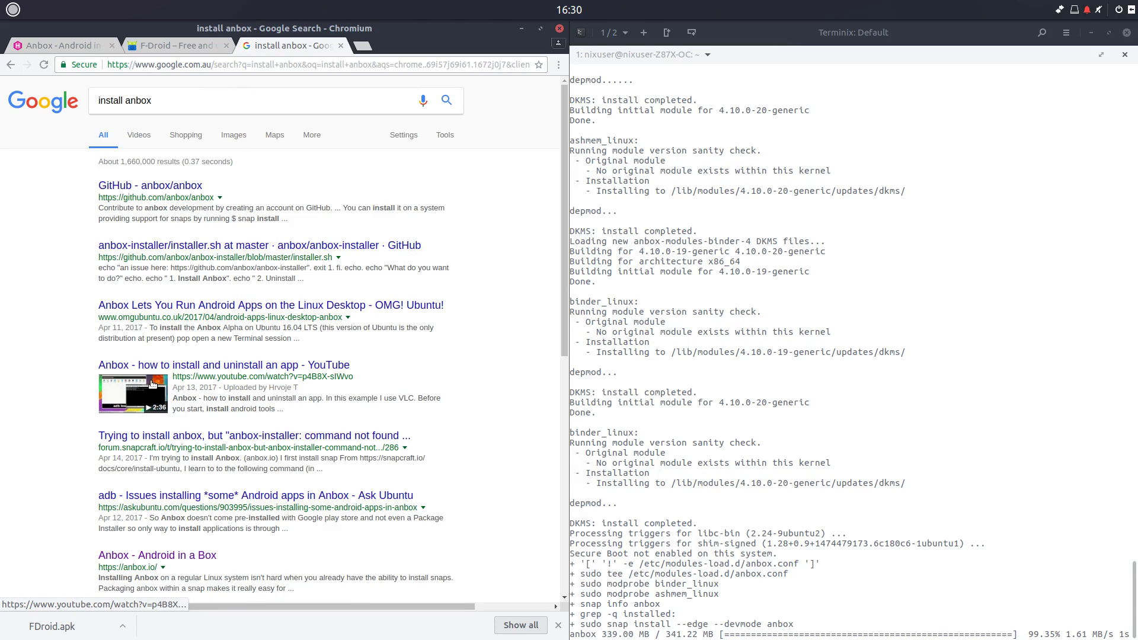
{"action": "scroll", "coordinate": [153, 379], "scroll_direction": "down", "scroll_amount": 2}
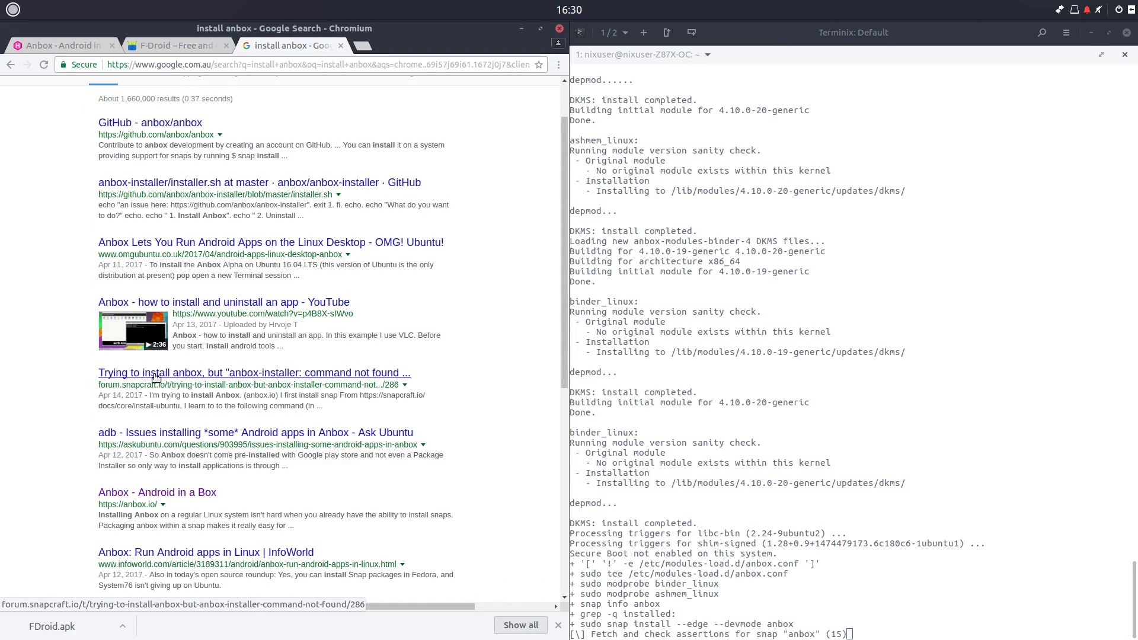
{"action": "scroll", "coordinate": [156, 378], "scroll_direction": "down", "scroll_amount": 4}
{"action": "scroll", "coordinate": [155, 378], "scroll_direction": "down", "scroll_amount": 4}
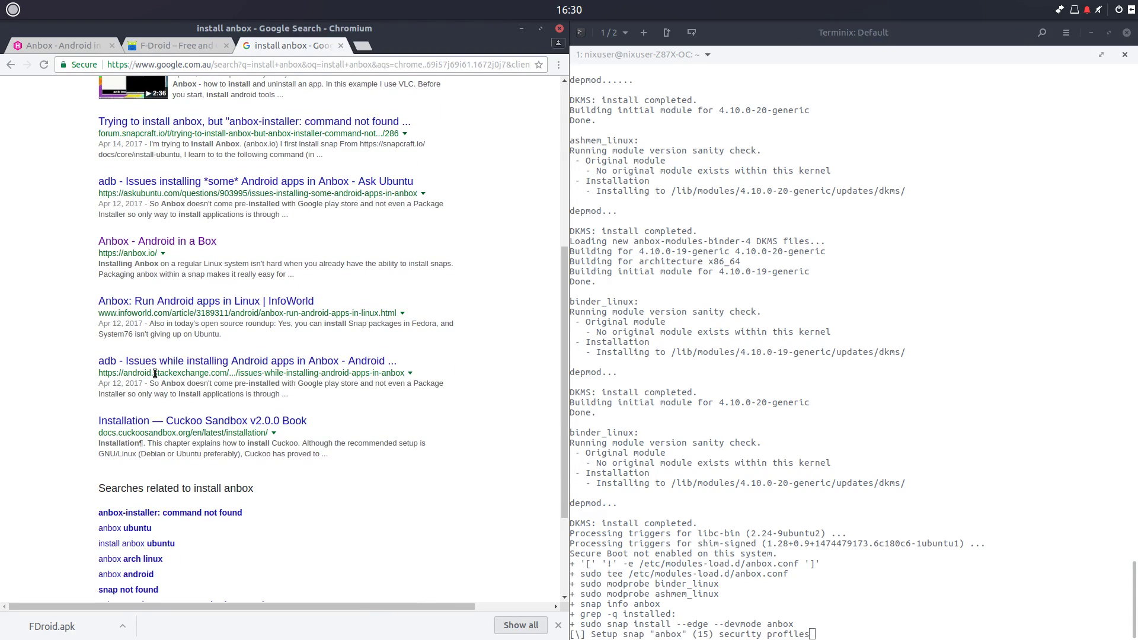
{"action": "scroll", "coordinate": [155, 374], "scroll_direction": "up", "scroll_amount": 1}
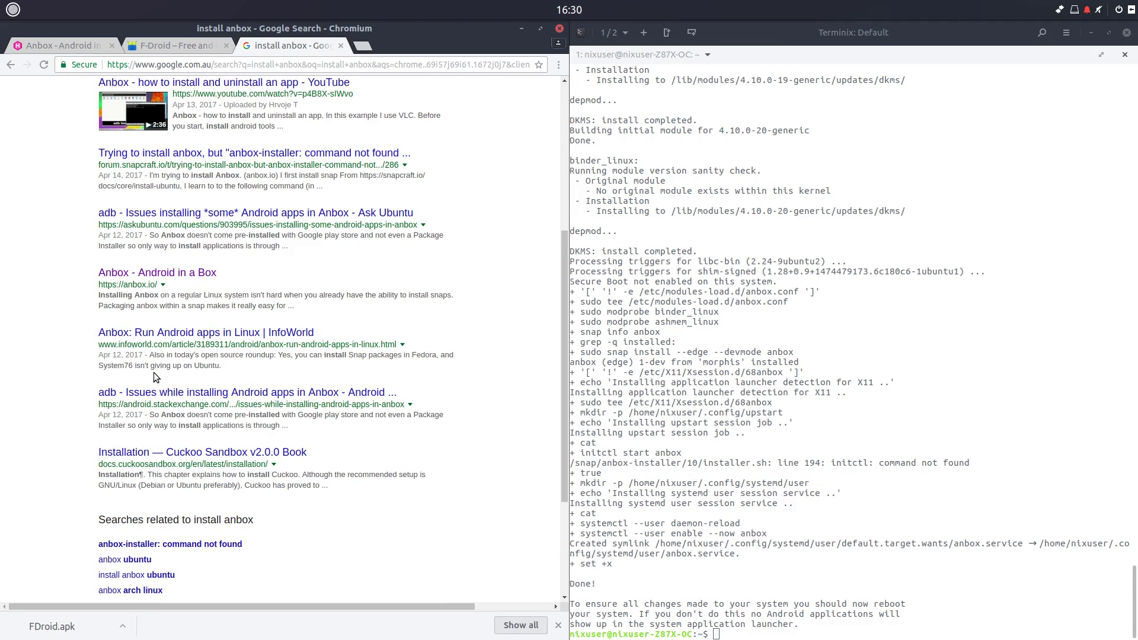
{"action": "left_click", "coordinate": [811, 424]}
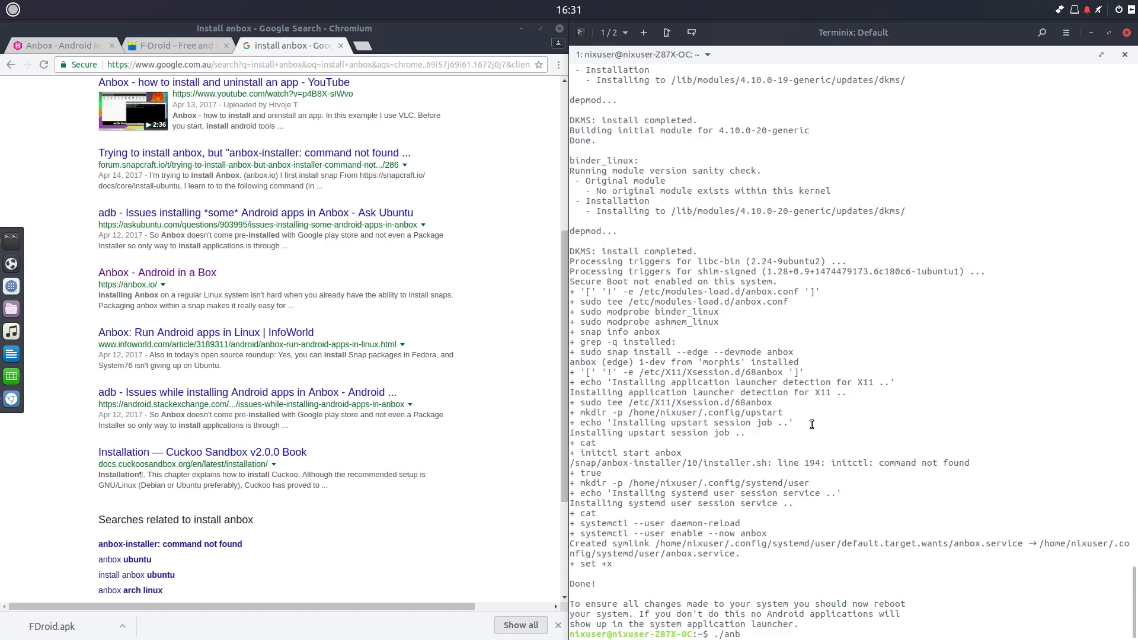
Become root with sudo su - and run anbox to list its commands
{"action": "key", "text": "BackSpace"}
{"action": "key", "text": "BackSpace"}
{"action": "key", "text": "BackSpace"}
{"action": "key", "text": "BackSpace"}
{"action": "type", "text": "sudo su -"}
{"action": "key", "text": "Return"}
{"action": "type", "text": "anbox"}
{"action": "key", "text": "Tab"}
{"action": "key", "text": "Tab"}
{"action": "key", "text": "BackSpace"}
{"action": "key", "text": "BackSpace"}
{"action": "key", "text": "BackSpace"}
{"action": "key", "text": "BackSpace"}
{"action": "key", "text": "BackSpace"}
{"action": "type", "text": "./an"}
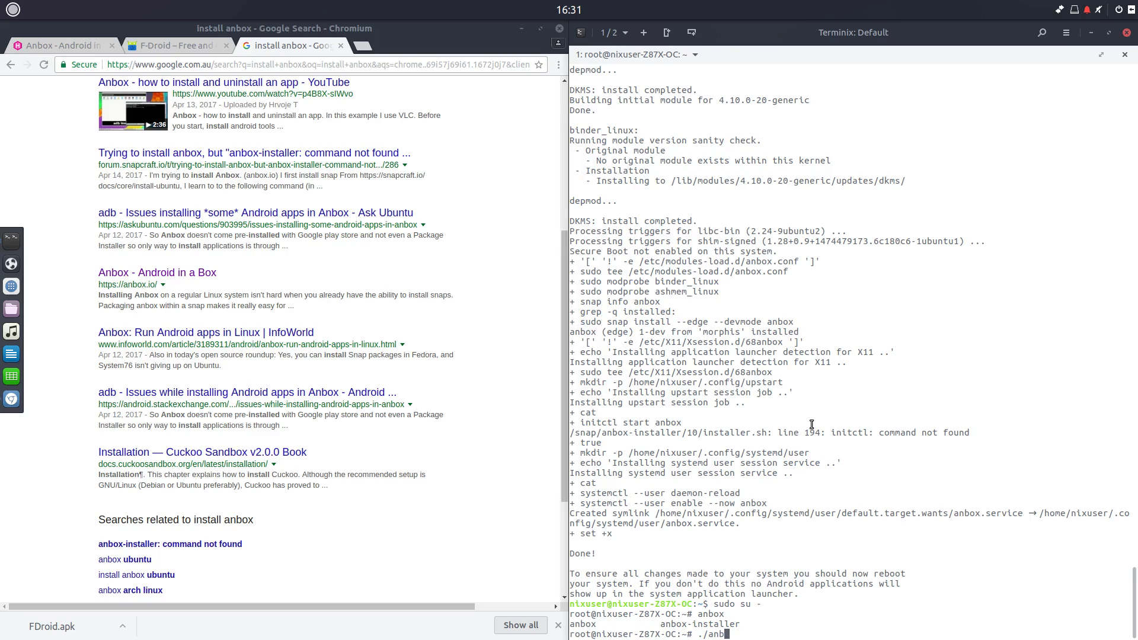
{"action": "key", "text": "BackSpace"}
{"action": "key", "text": "BackSpace"}
{"action": "key", "text": "BackSpace"}
{"action": "key", "text": "BackSpace"}
{"action": "key", "text": "BackSpace"}
{"action": "type", "text": "anbo"}
{"action": "key", "text": "Return"}
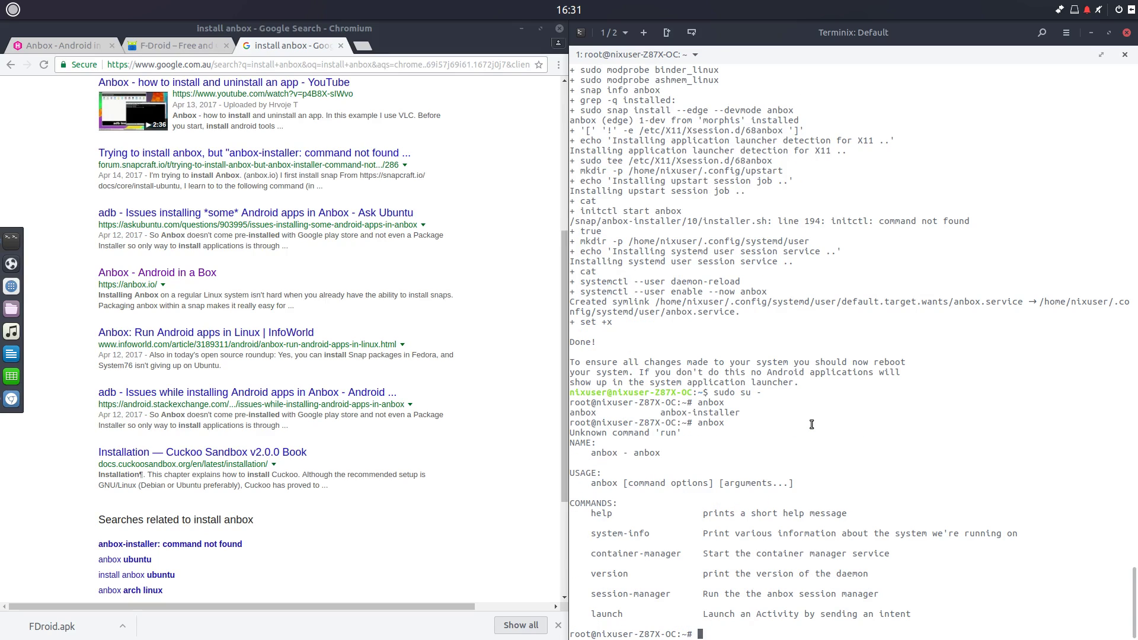
Run anbox session-manager as root, then log out of the root shell
{"action": "type", "text": "anbox session-manager"}
{"action": "key", "text": "Return"}
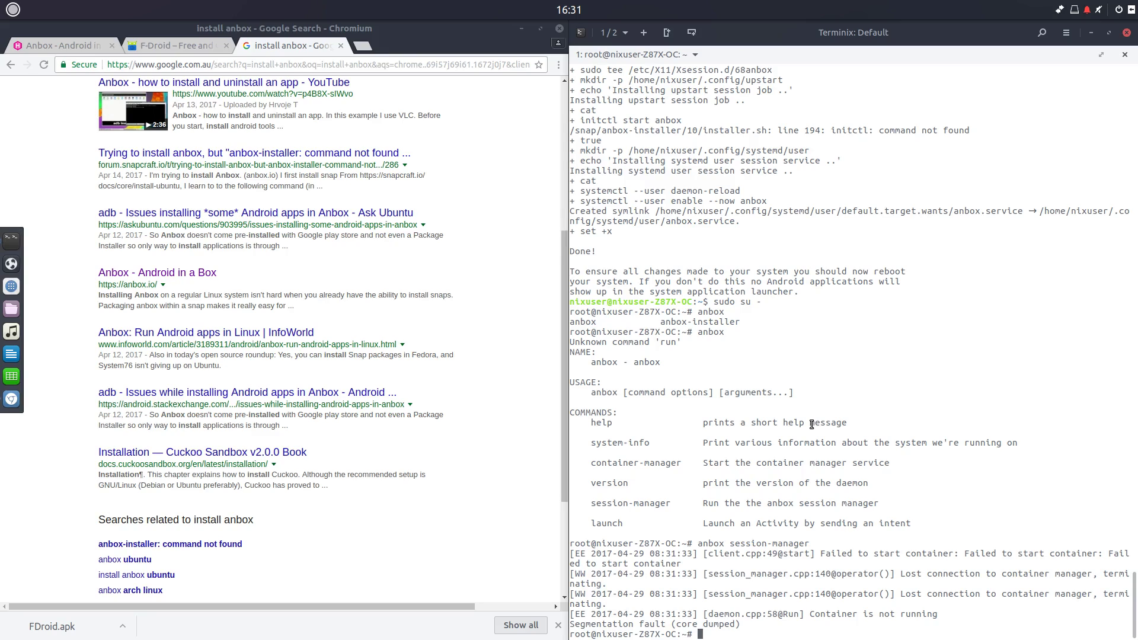
{"action": "key", "text": "ctrl+d"}
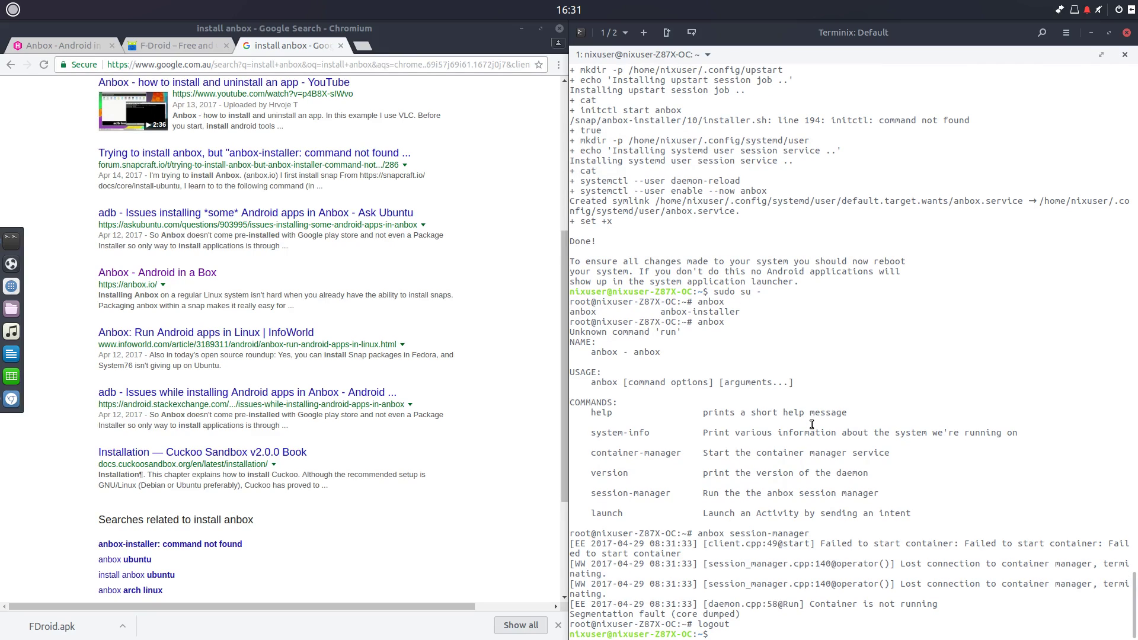
Run 'anbox session-manager' as the regular user in the first terminal session
{"action": "type", "text": "anbox session-manager"}
{"action": "key", "text": "Return"}
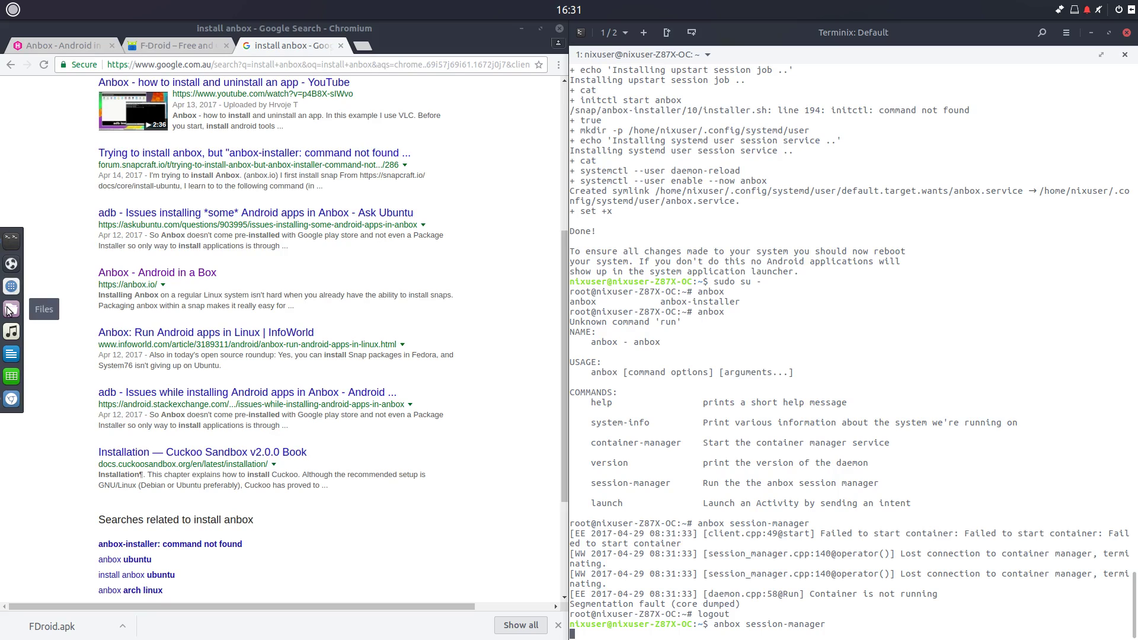
Switch to the second terminal session and list the home folder
{"action": "left_click", "coordinate": [609, 37]}
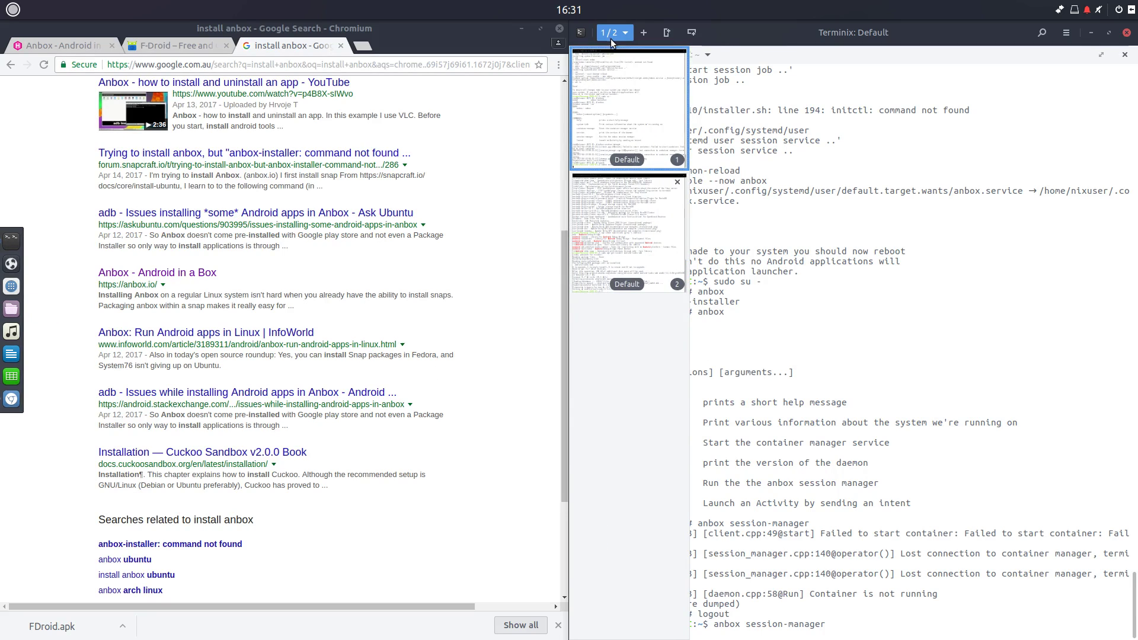
{"action": "left_click", "coordinate": [634, 240]}
{"action": "type", "text": "adb install ~/Down"}
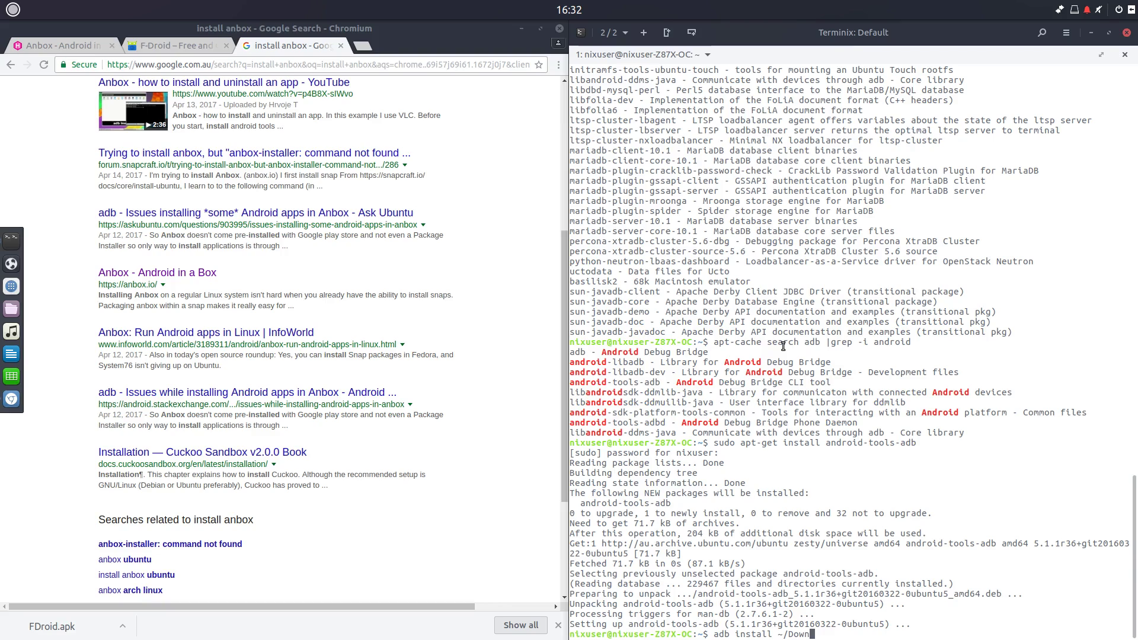
{"action": "key", "text": "BackSpace"}
{"action": "key", "text": "BackSpace"}
{"action": "key", "text": "BackSpace"}
{"action": "key", "text": "BackSpace"}
{"action": "key", "text": "BackSpace"}
{"action": "key", "text": "BackSpace"}
{"action": "key", "text": "BackSpace"}
{"action": "key", "text": "BackSpace"}
{"action": "key", "text": "BackSpace"}
{"action": "key", "text": "BackSpace"}
{"action": "key", "text": "BackSpace"}
{"action": "key", "text": "BackSpace"}
{"action": "key", "text": "BackSpace"}
{"action": "key", "text": "BackSpace"}
{"action": "key", "text": "BackSpace"}
{"action": "key", "text": "BackSpace"}
{"action": "key", "text": "BackSpace"}
{"action": "key", "text": "BackSpace"}
{"action": "type", "text": "ls"}
{"action": "key", "text": "Return"}
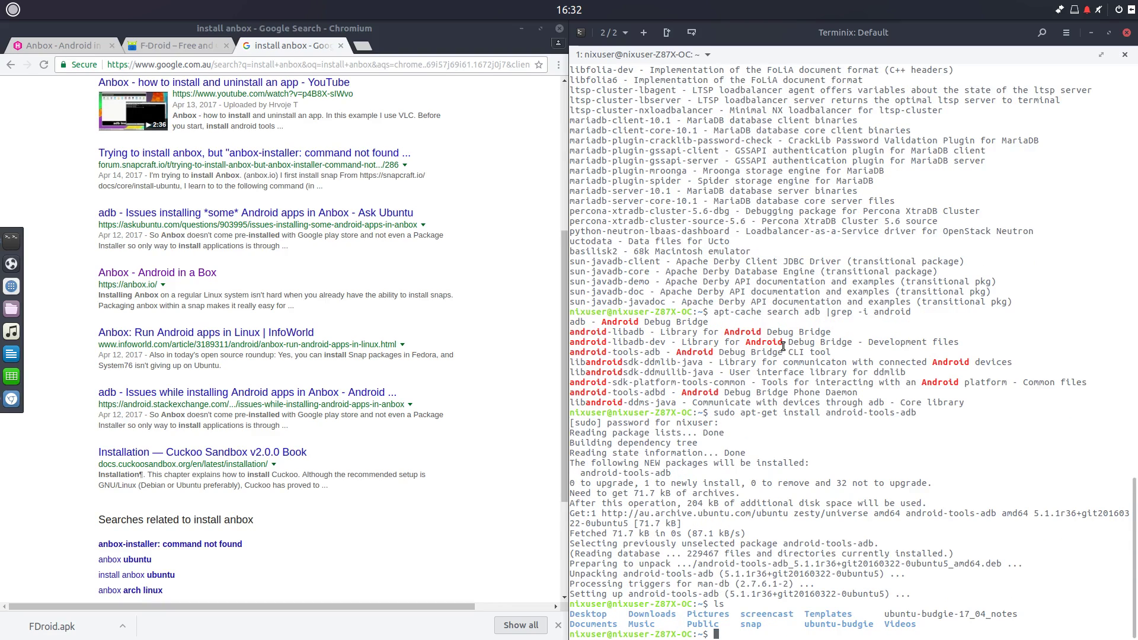
Change into Downloads and install FDroid.apk with 'adb install FDroid.apk'
{"action": "type", "text": "cd Dow"}
{"action": "key", "text": "Tab"}
{"action": "key", "text": "Return"}
{"action": "type", "text": "ls"}
{"action": "key", "text": "Return"}
{"action": "type", "text": "adb install FD"}
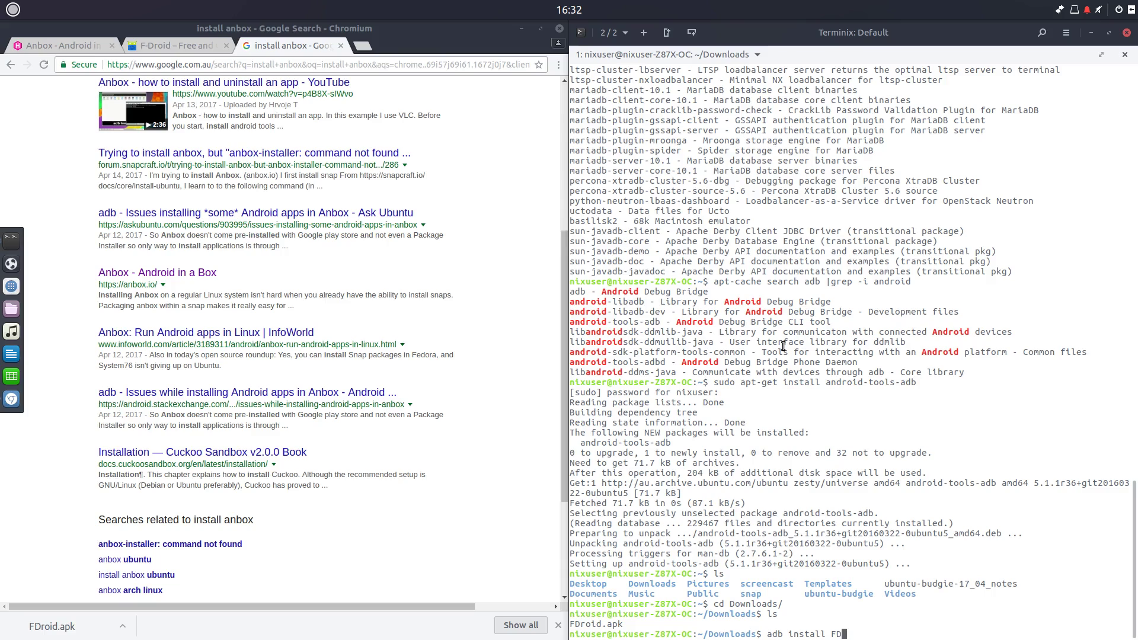
{"action": "type", "text": "roid.apk"}
{"action": "key", "text": "Return"}
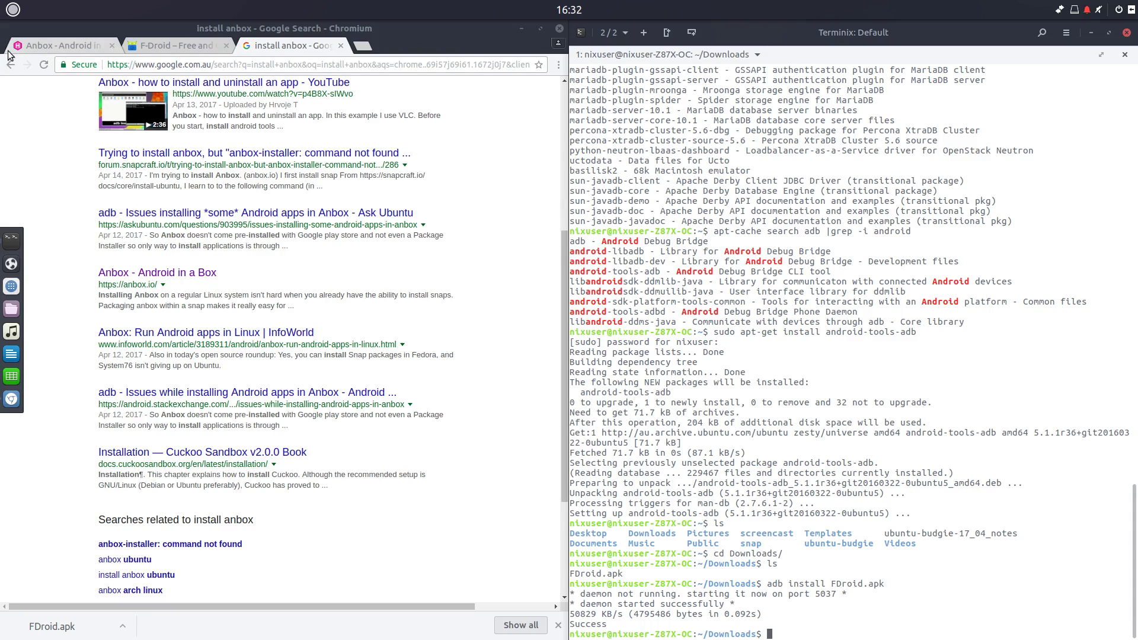
Launch the Files manager and maximize its window
{"action": "left_click", "coordinate": [13, 10]}
{"action": "left_click", "coordinate": [133, 83]}
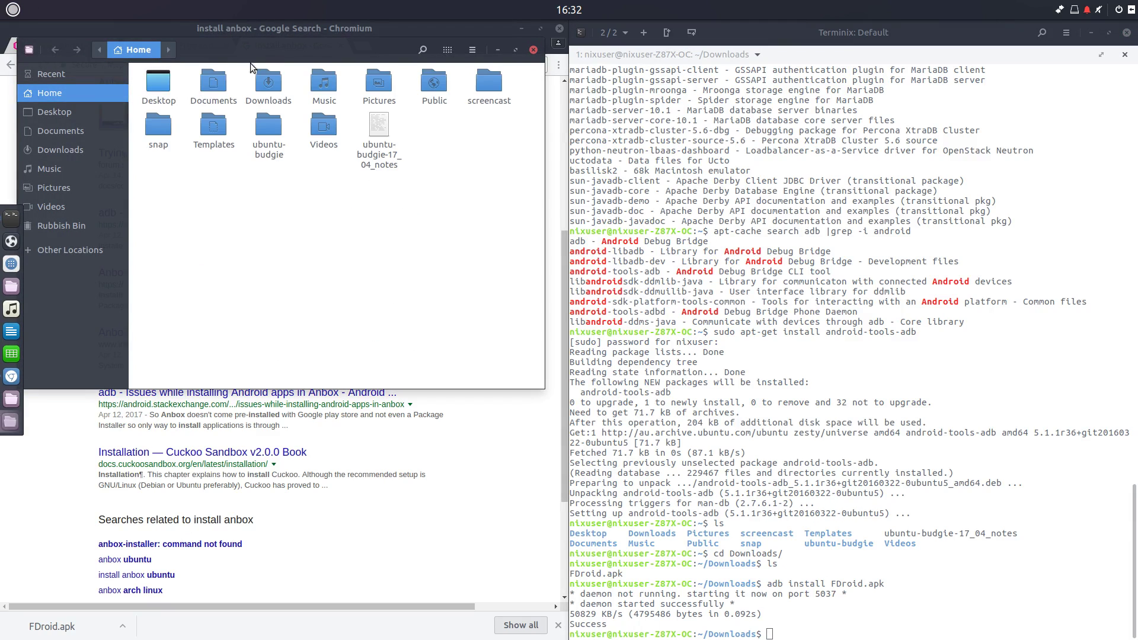
{"action": "left_click_drag", "start_coordinate": [346, 84], "coordinate": [429, 148]}
{"action": "double_click", "coordinate": [429, 148]}
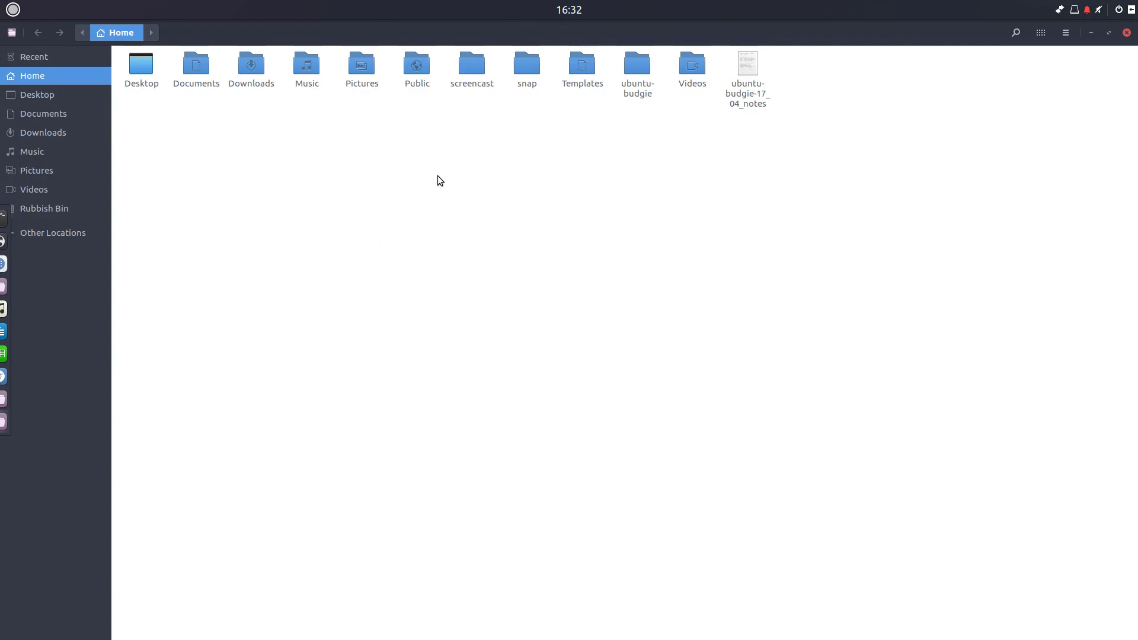
Browse into snap > anbox > common > app-data > applications > anbox and preview the deskclock icon
{"action": "double_click", "coordinate": [527, 64]}
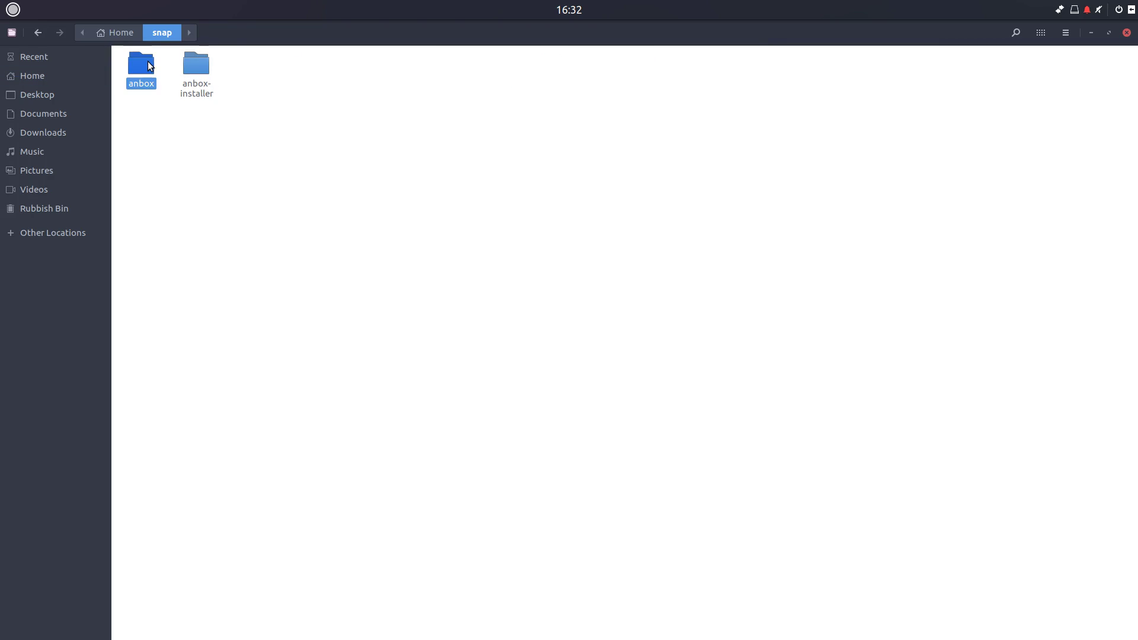
{"action": "double_click", "coordinate": [149, 65]}
{"action": "double_click", "coordinate": [198, 66]}
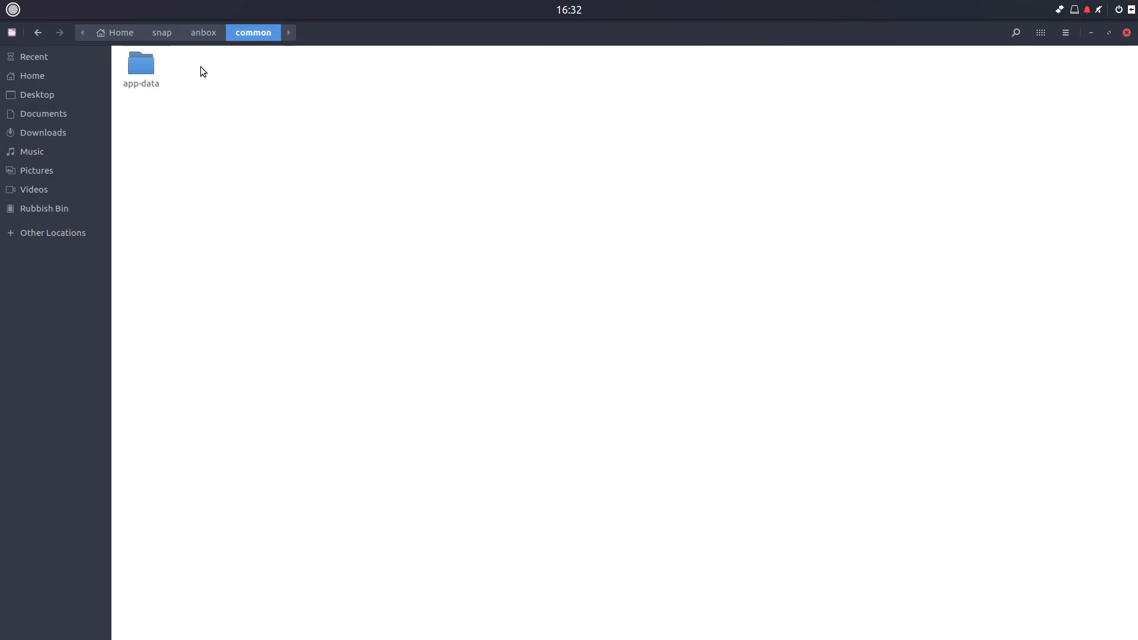
{"action": "double_click", "coordinate": [147, 66]}
{"action": "double_click", "coordinate": [146, 65]}
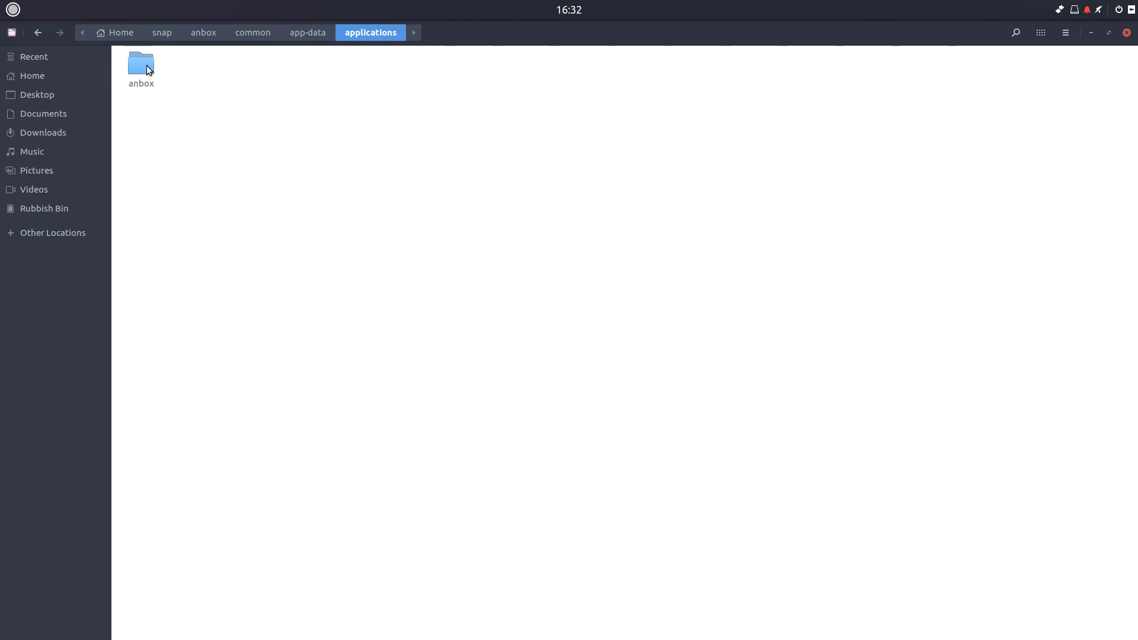
{"action": "double_click", "coordinate": [147, 65]}
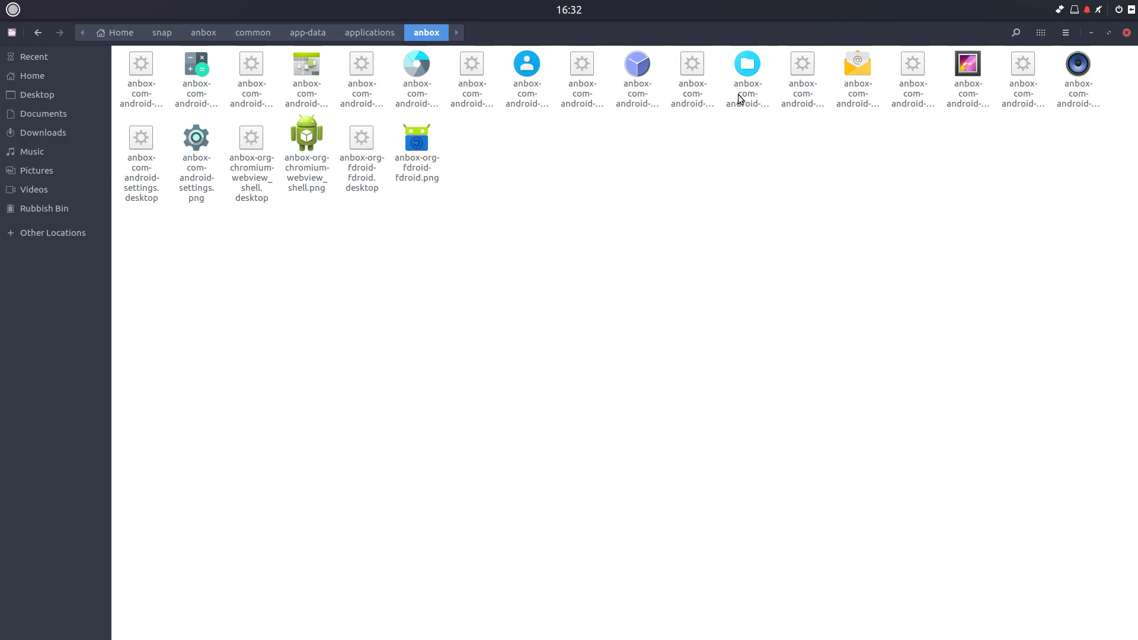
{"action": "left_click", "coordinate": [639, 73]}
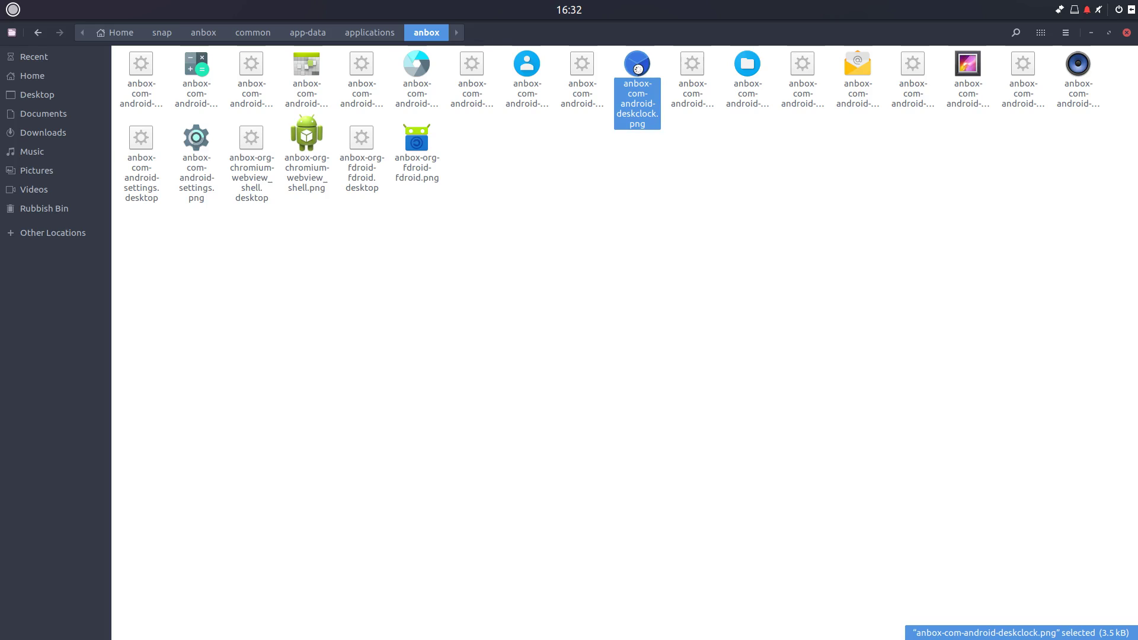
{"action": "left_click", "coordinate": [697, 221]}
{"action": "left_click", "coordinate": [517, 236]}
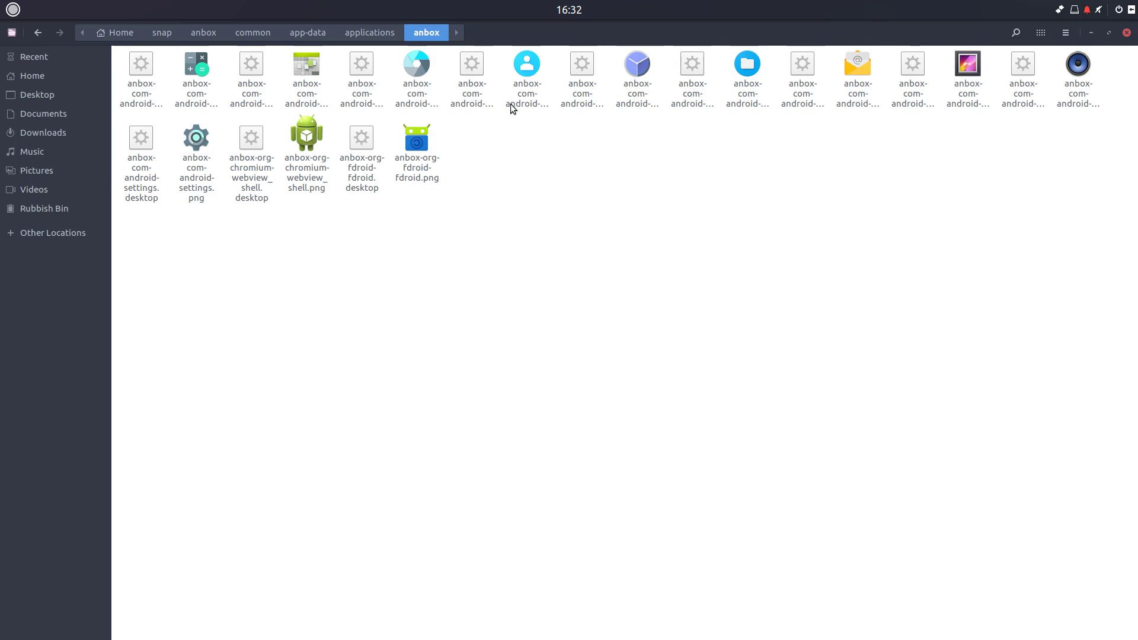
Sort the anbox folder's files by type
{"action": "left_click", "coordinate": [1067, 30]}
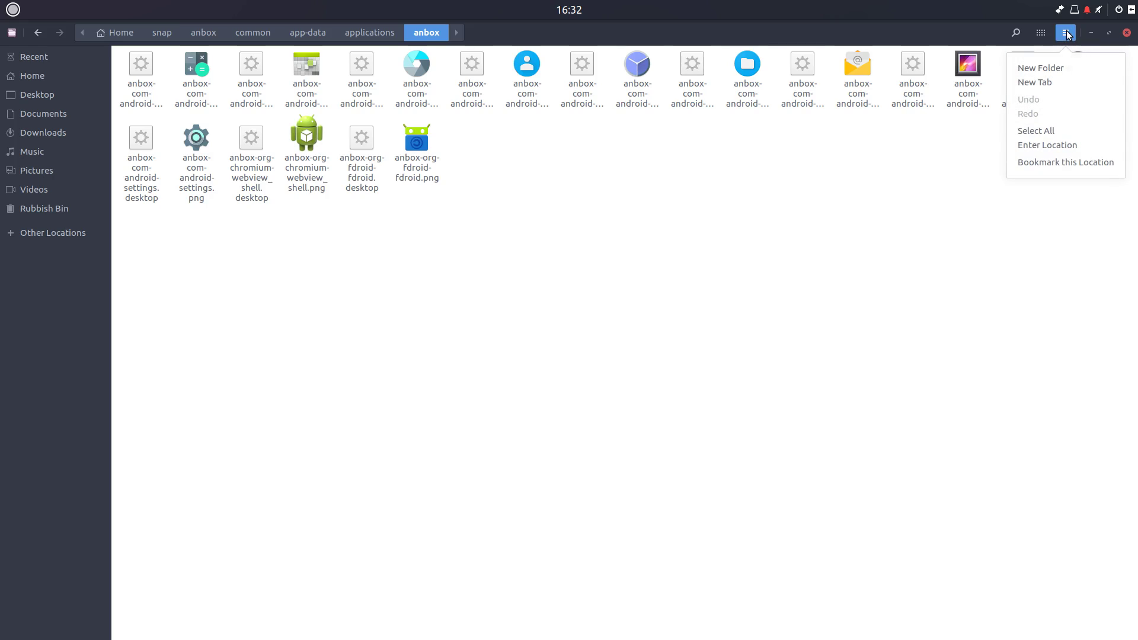
{"action": "left_click", "coordinate": [828, 212]}
{"action": "left_click", "coordinate": [1039, 34]}
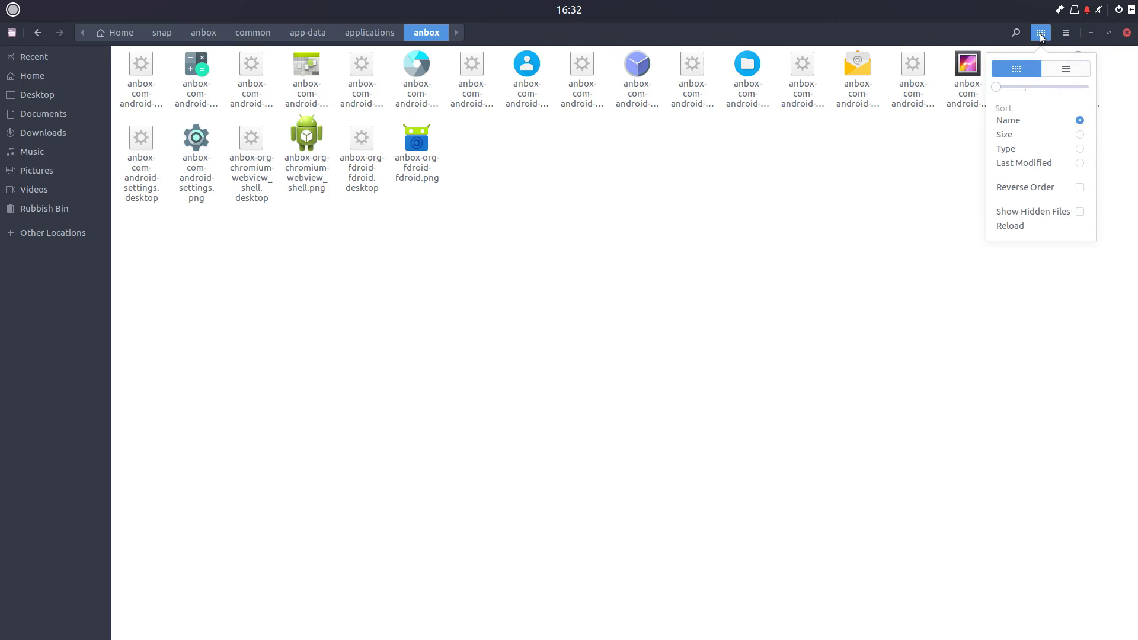
{"action": "left_click", "coordinate": [1056, 151]}
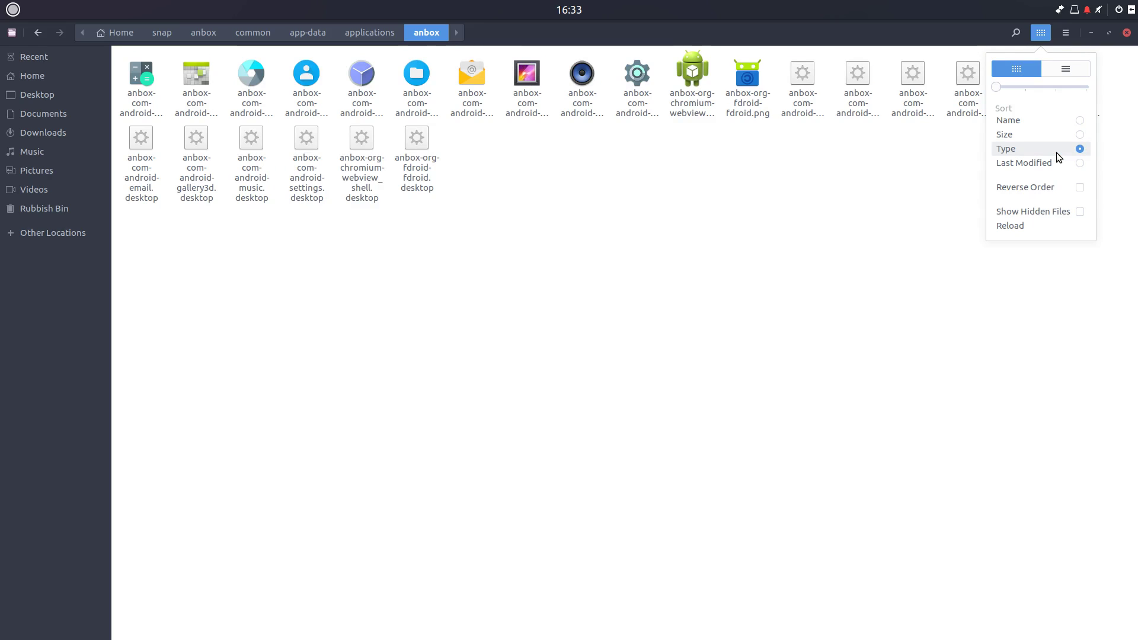
{"action": "left_click", "coordinate": [806, 165]}
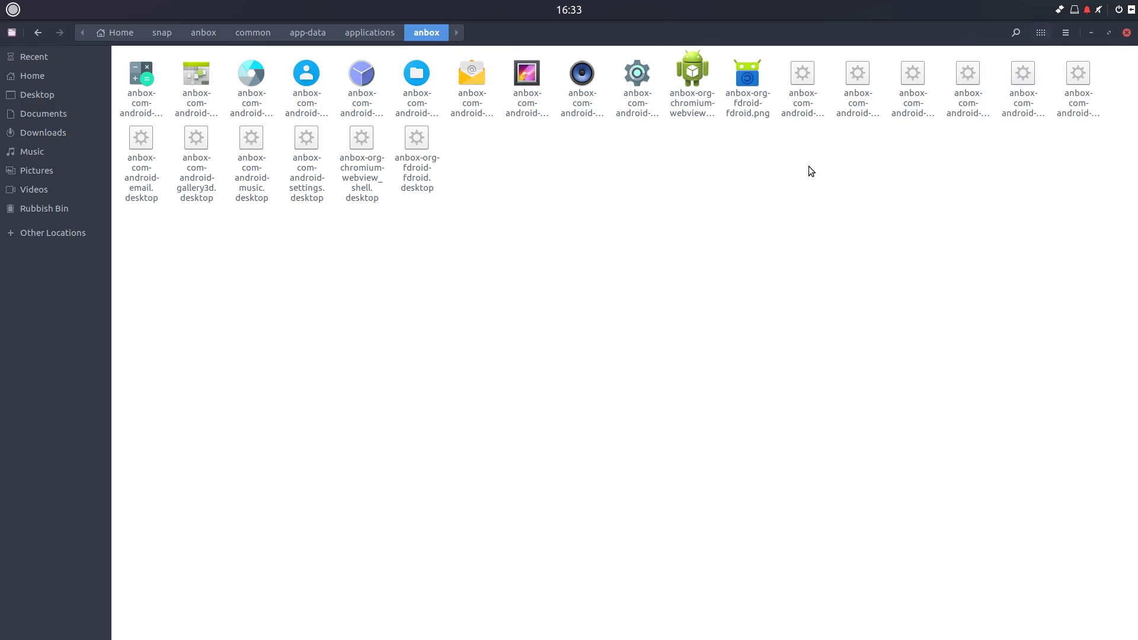
Check the folder's options and context menu, then select the calculator2 and calendar launchers
{"action": "left_click", "coordinate": [1066, 33]}
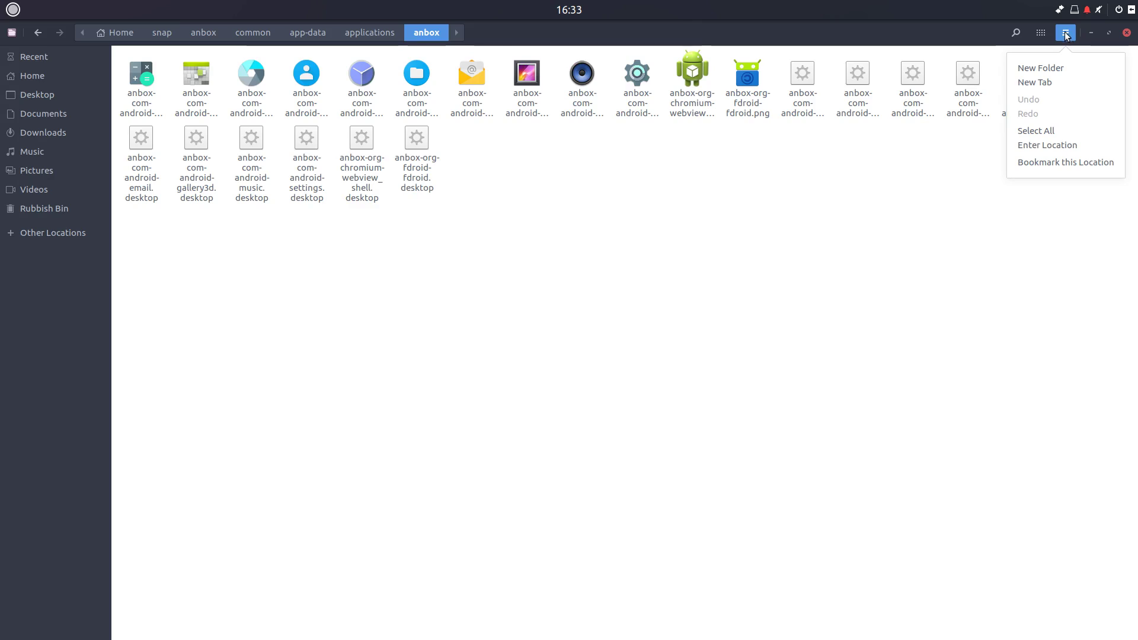
{"action": "left_click", "coordinate": [945, 144]}
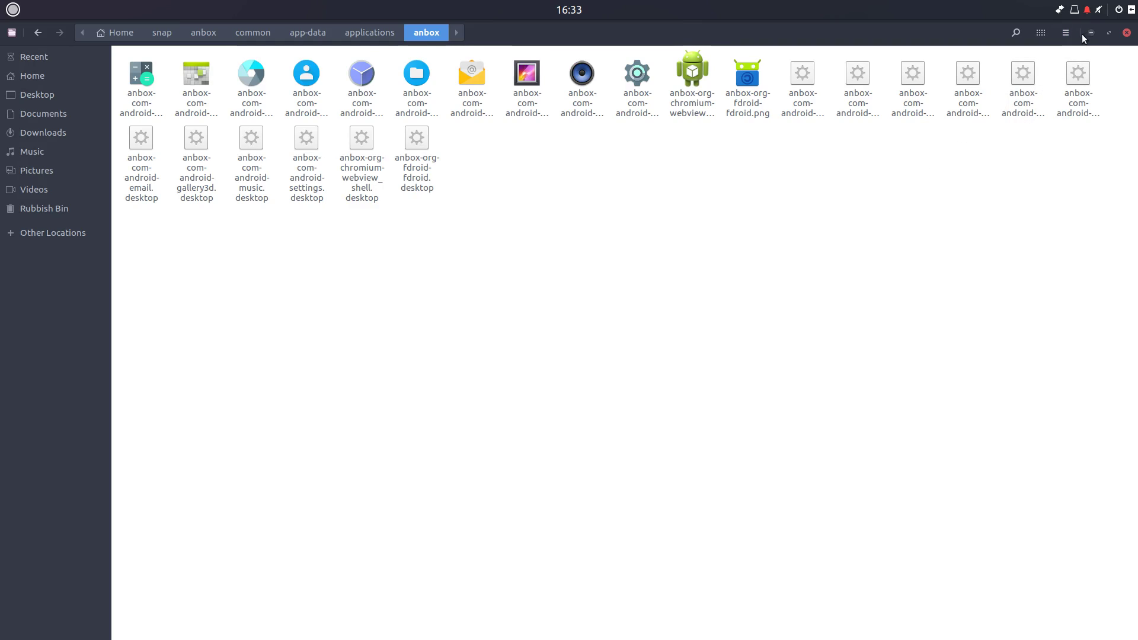
{"action": "left_click", "coordinate": [1065, 33]}
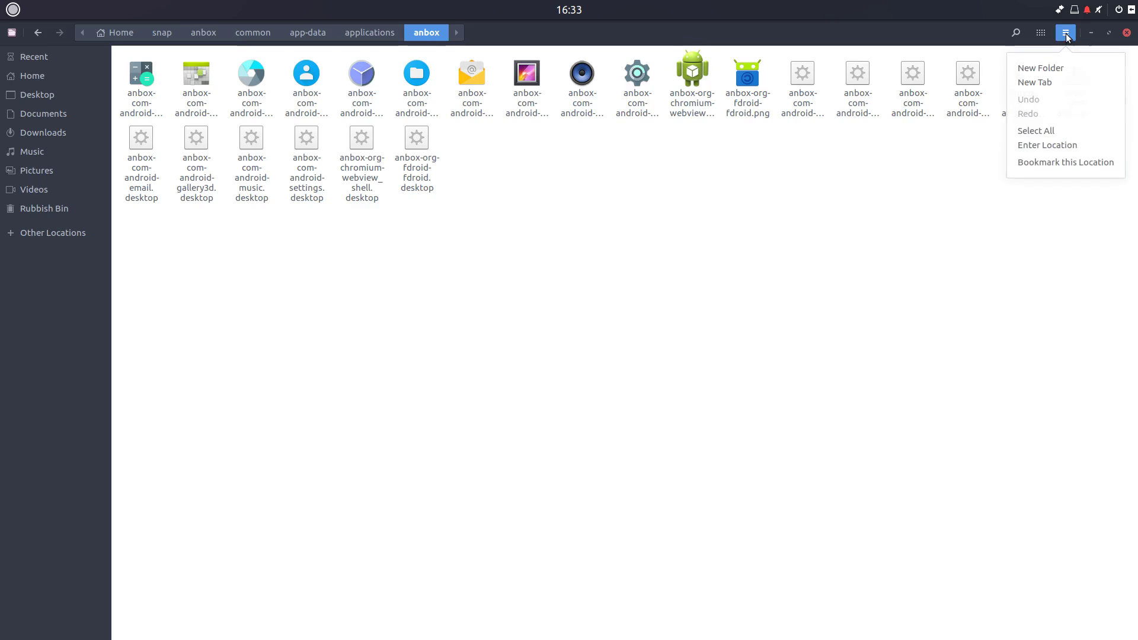
{"action": "left_click", "coordinate": [859, 215]}
{"action": "right_click", "coordinate": [860, 215]}
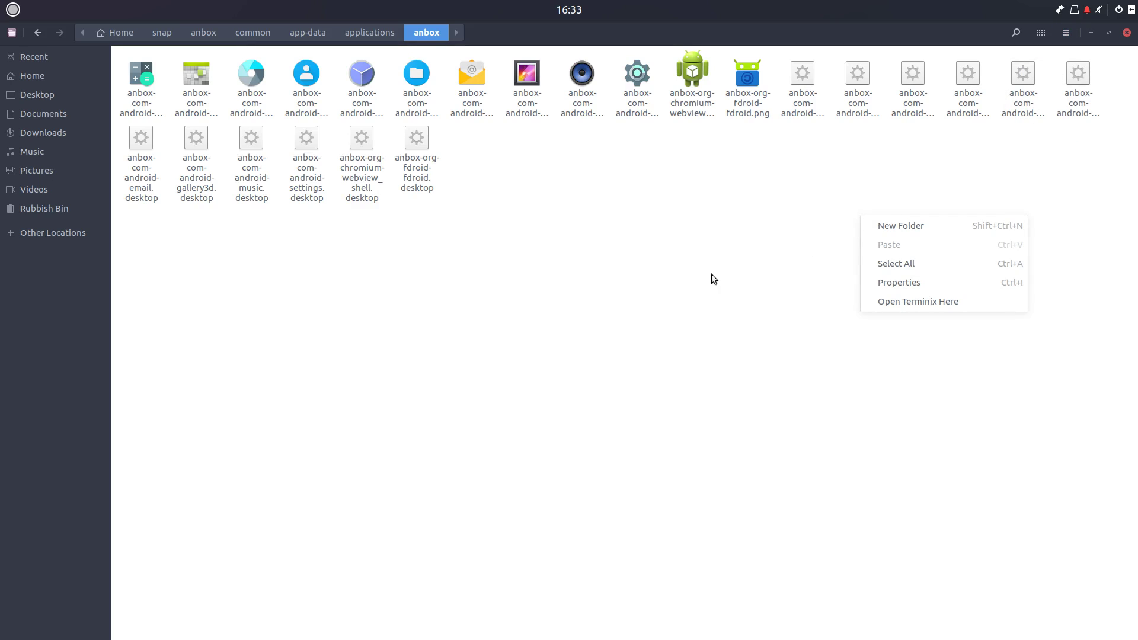
{"action": "left_click", "coordinate": [681, 275]}
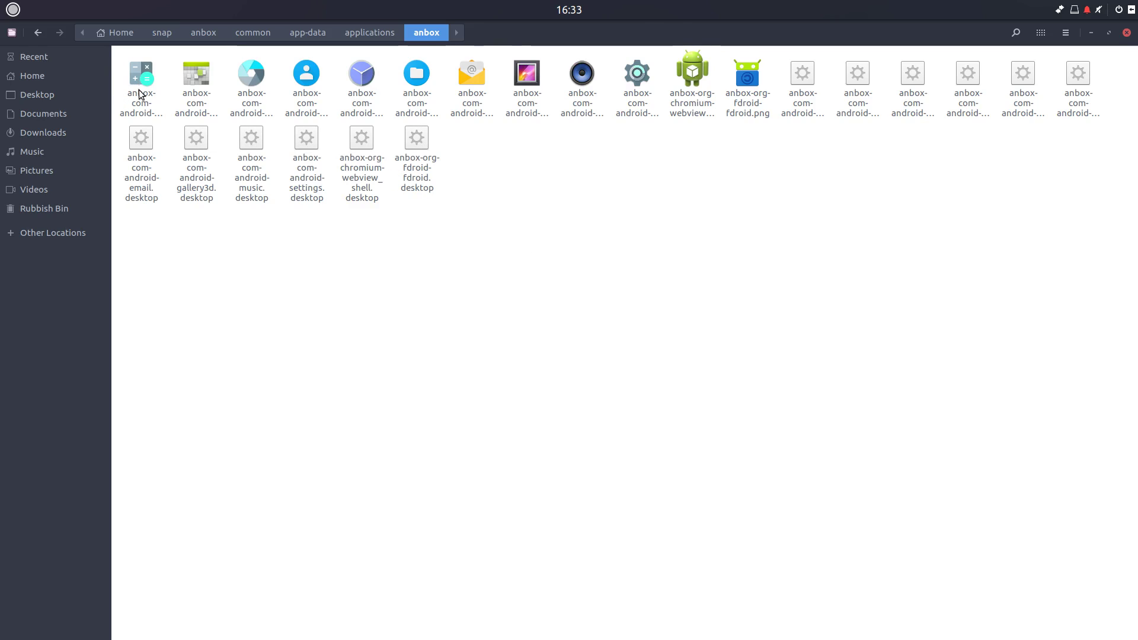
{"action": "left_click", "coordinate": [803, 81]}
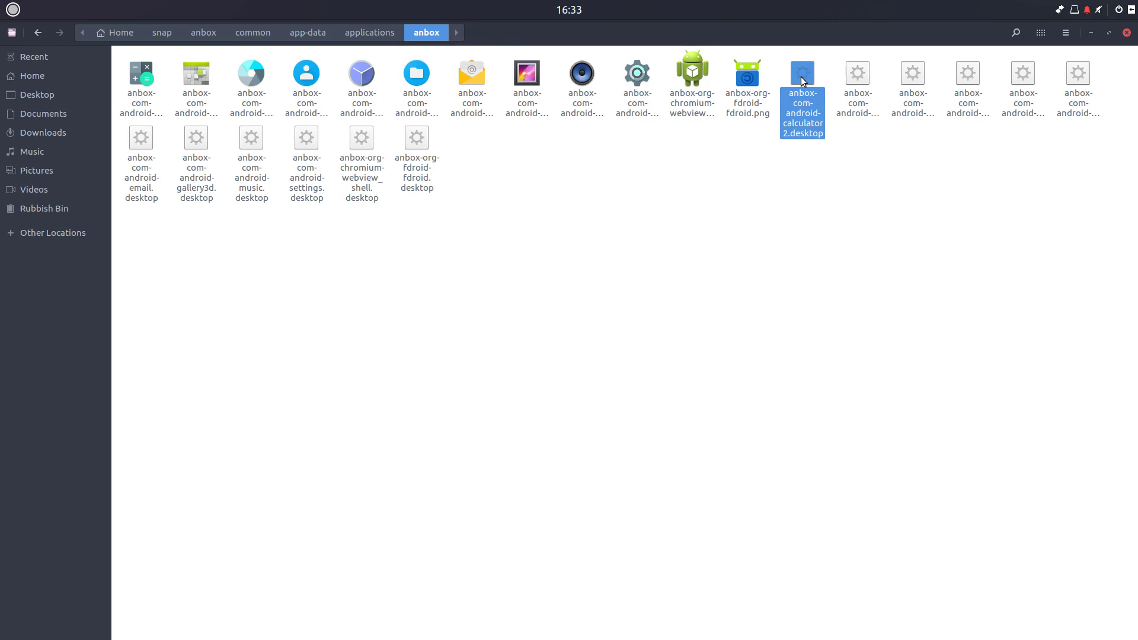
{"action": "left_click", "coordinate": [854, 80]}
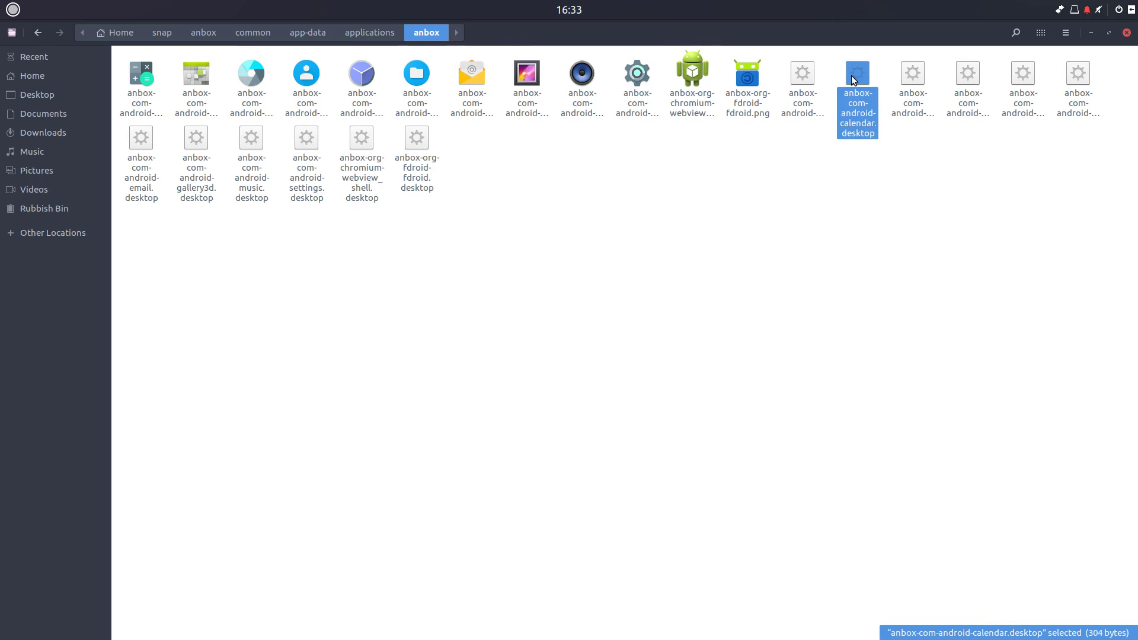
{"action": "left_click", "coordinate": [916, 82]}
{"action": "left_click", "coordinate": [812, 82]}
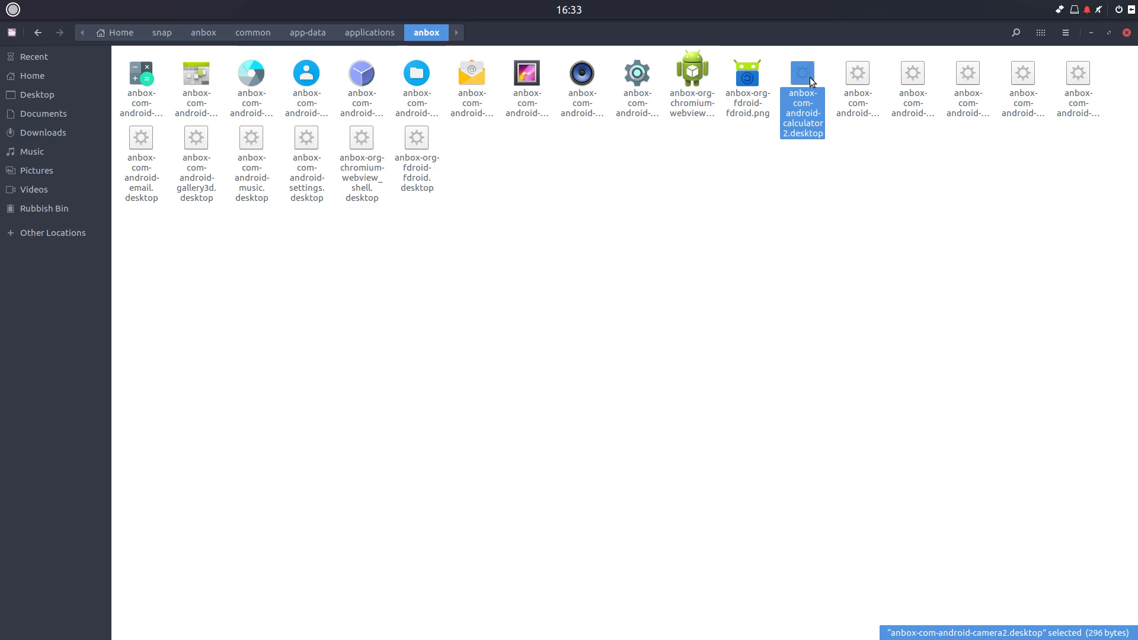
{"action": "double_click", "coordinate": [812, 82]}
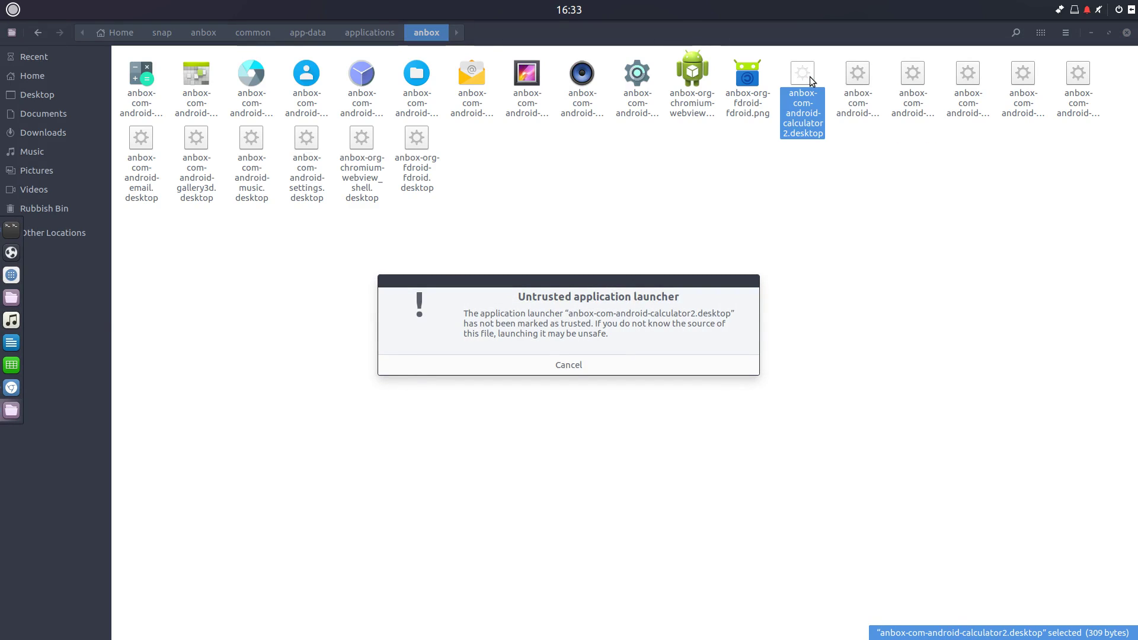
{"action": "left_click", "coordinate": [593, 370]}
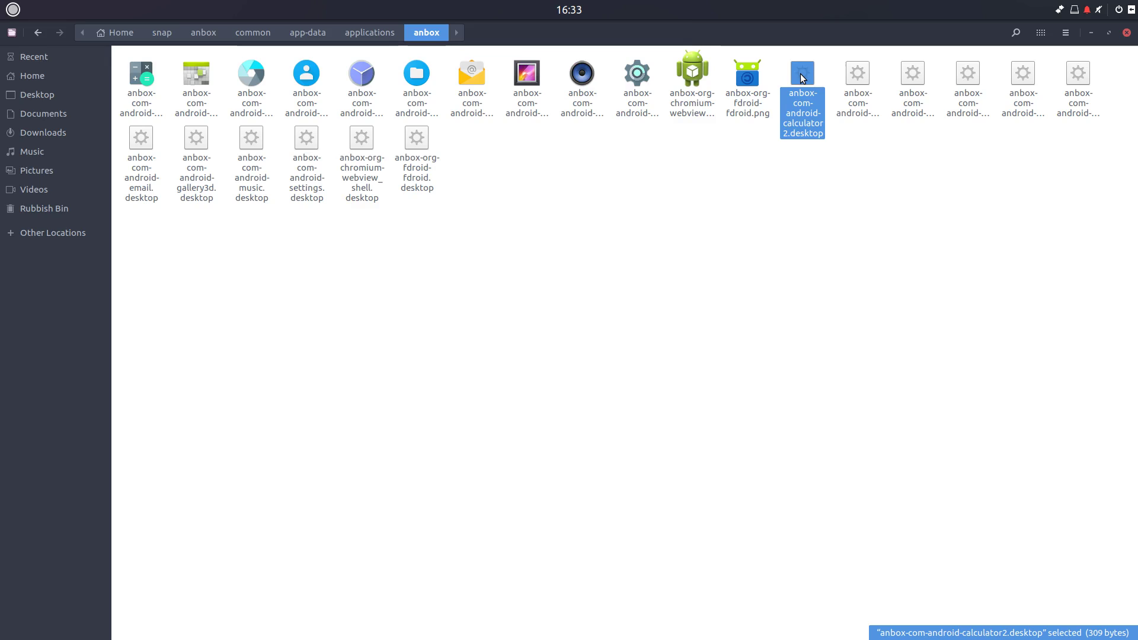
Allow calculator2.desktop to execute as a program, then select the eleven other launchers
{"action": "right_click", "coordinate": [802, 78]}
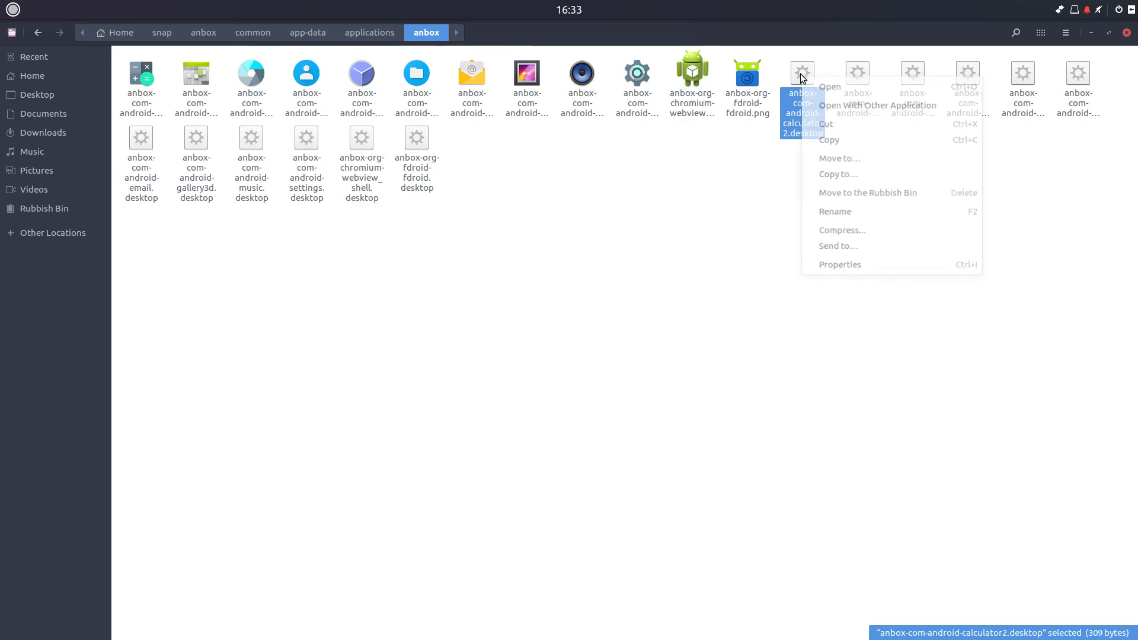
{"action": "left_click", "coordinate": [875, 265]}
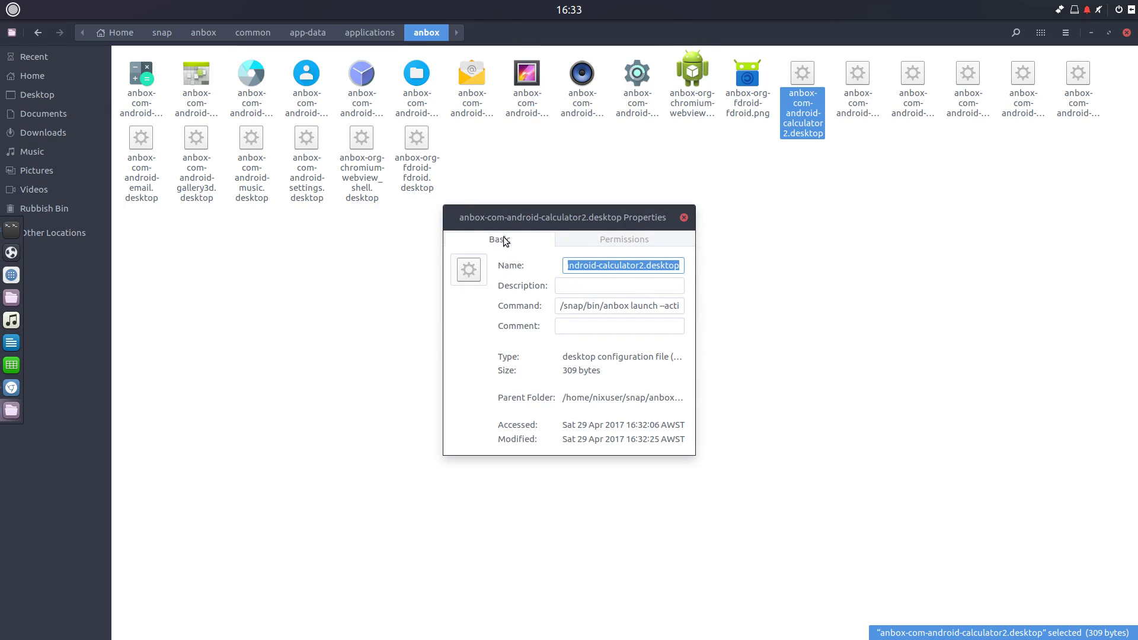
{"action": "left_click", "coordinate": [614, 233]}
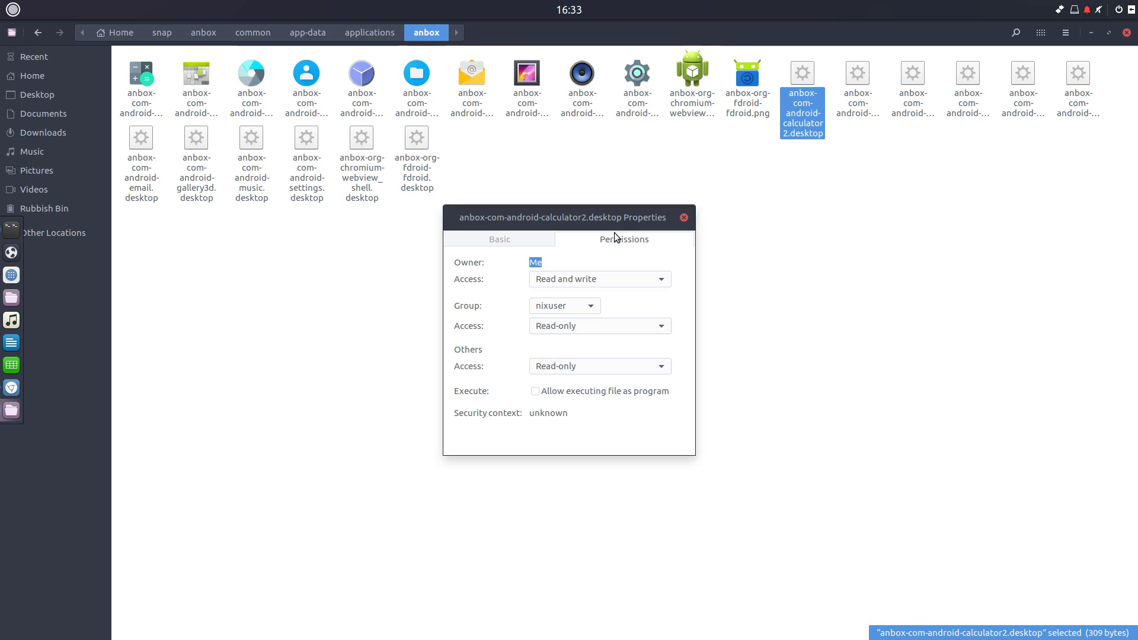
{"action": "left_click", "coordinate": [598, 391]}
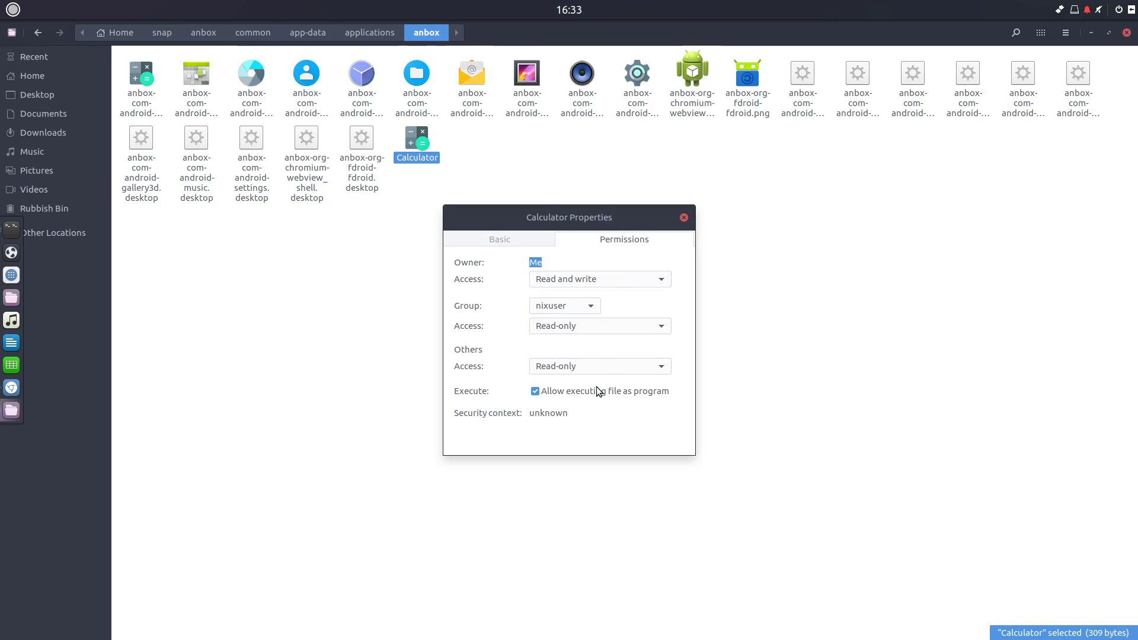
{"action": "left_click", "coordinate": [683, 217]}
{"action": "left_click_drag", "start_coordinate": [787, 48], "coordinate": [1133, 131]}
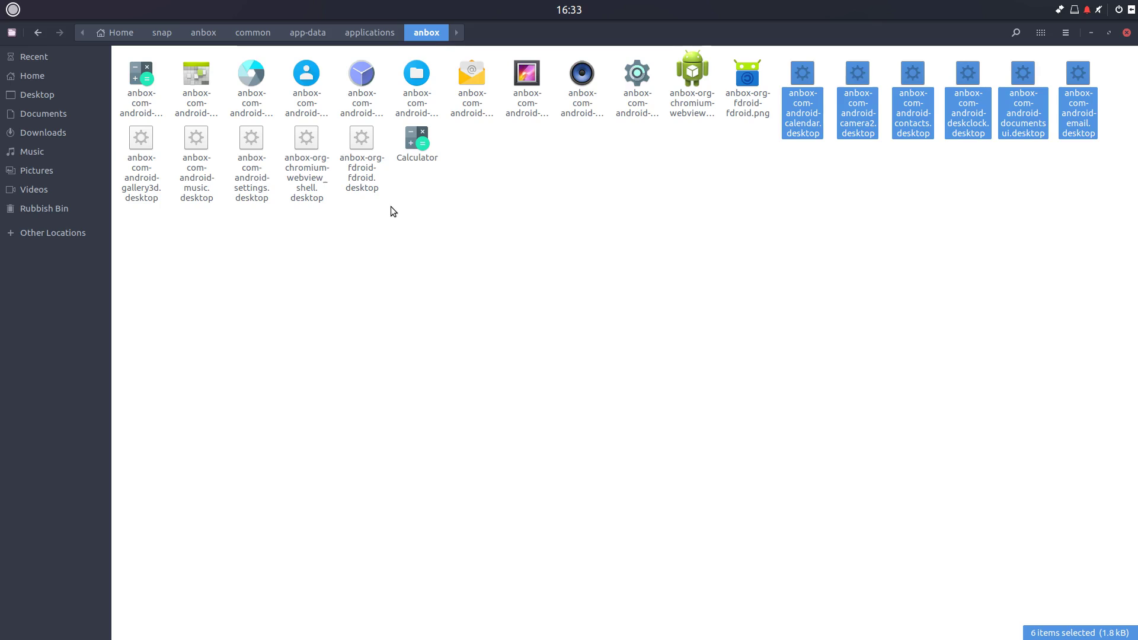
{"action": "left_click_drag", "start_coordinate": [390, 207], "coordinate": [139, 132]}
Allow the eleven selected launchers to execute as programs via Properties > Permissions
{"action": "right_click", "coordinate": [138, 133]}
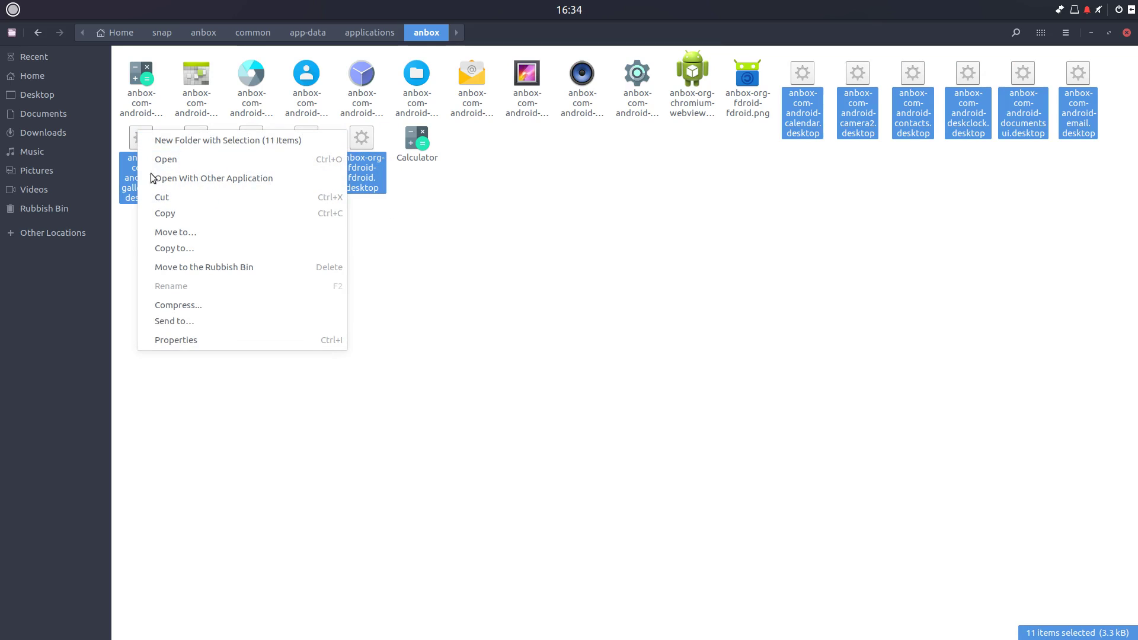
{"action": "left_click", "coordinate": [199, 338]}
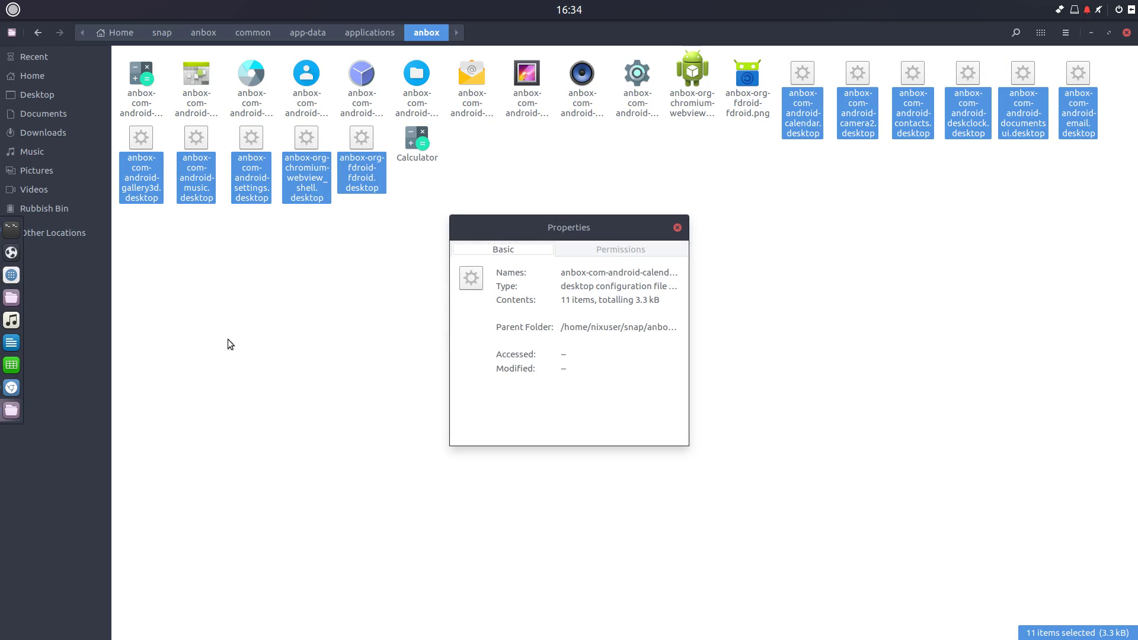
{"action": "left_click", "coordinate": [600, 250]}
{"action": "left_click", "coordinate": [542, 394]}
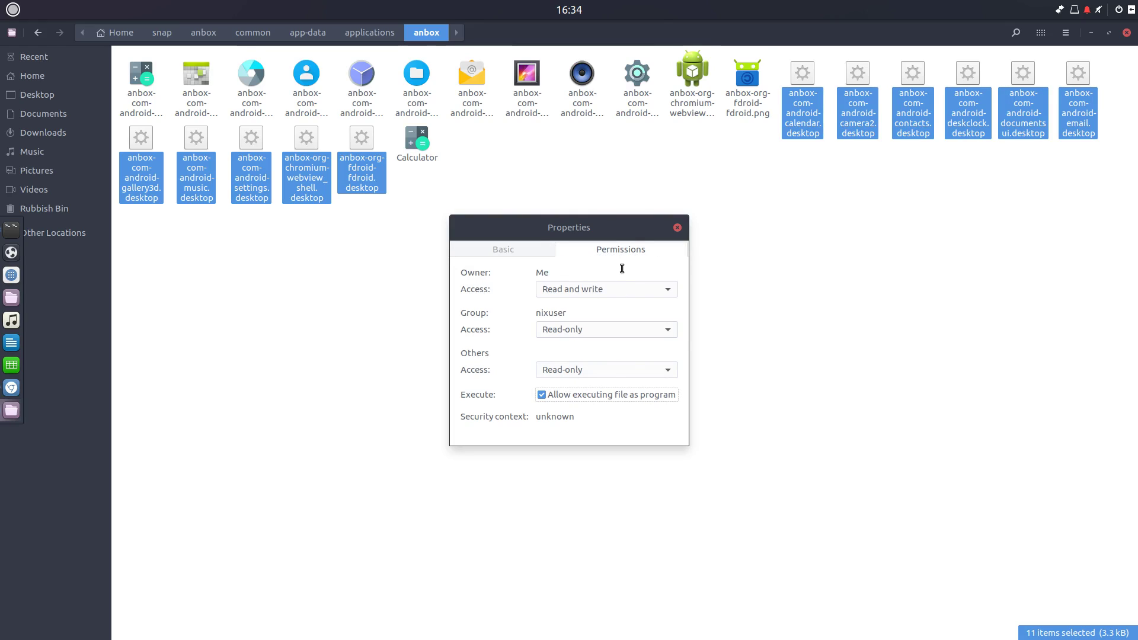
{"action": "left_click", "coordinate": [677, 227]}
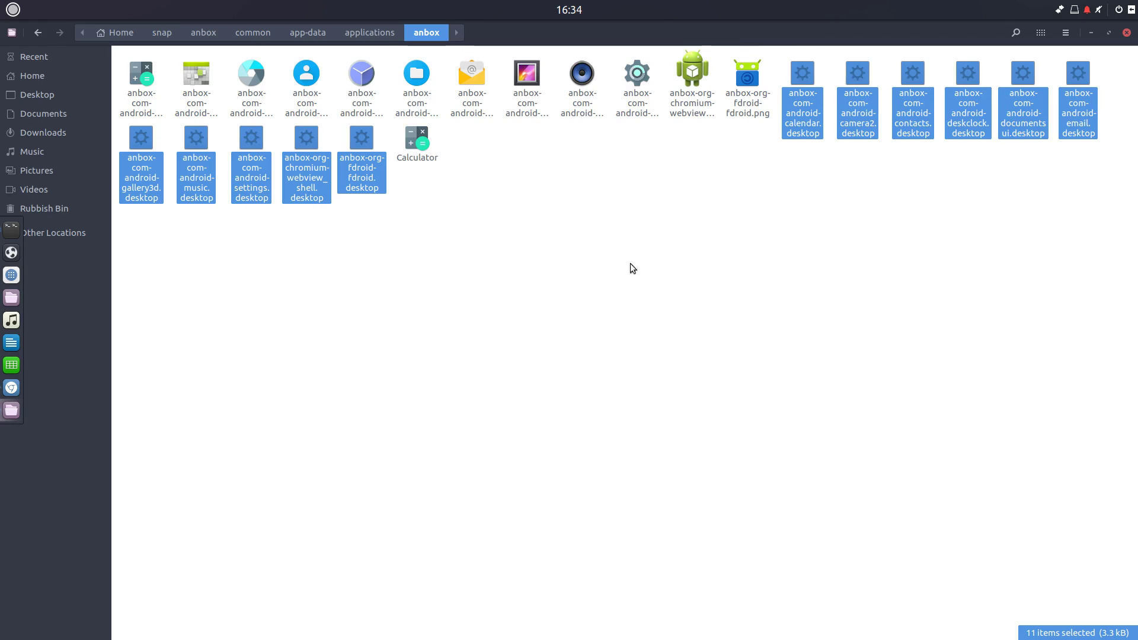
{"action": "left_click", "coordinate": [552, 299]}
Allow the fdroid launcher to execute as a program
{"action": "left_click", "coordinate": [364, 147]}
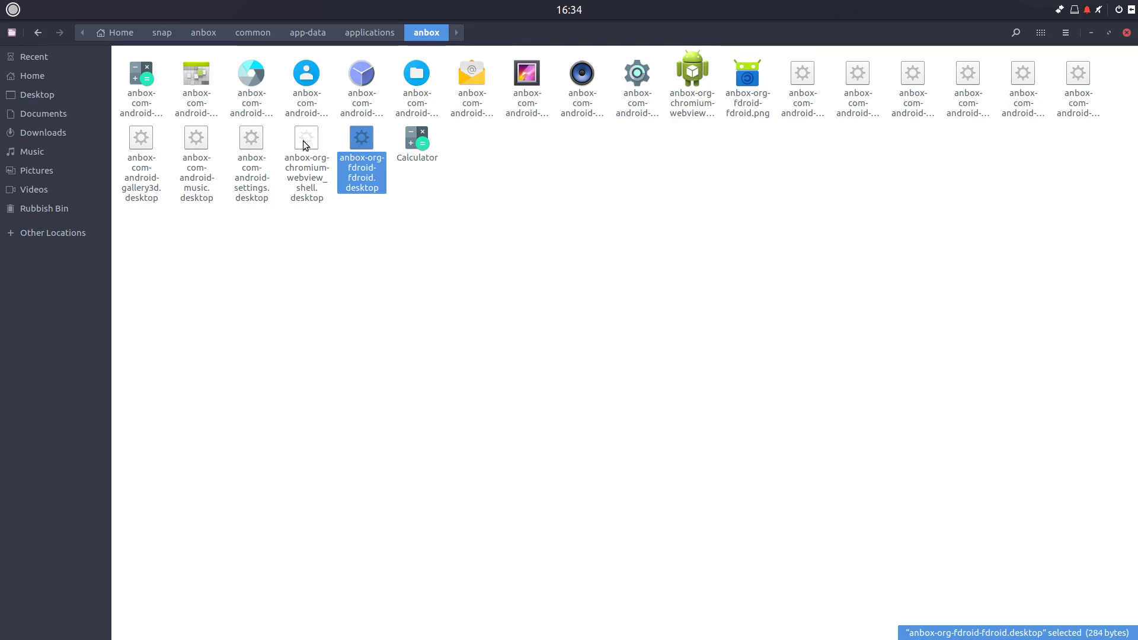
{"action": "right_click", "coordinate": [356, 141]}
{"action": "left_click", "coordinate": [407, 332]}
{"action": "left_click", "coordinate": [595, 239]}
{"action": "left_click", "coordinate": [536, 391]}
{"action": "left_click", "coordinate": [683, 217]}
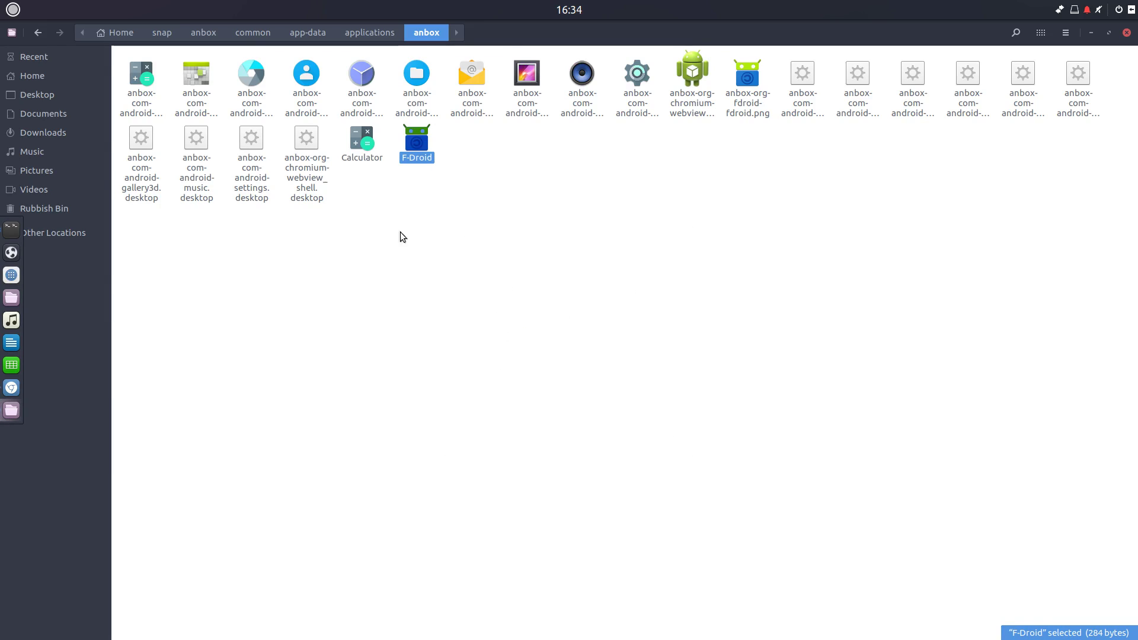
Inspect the webview_shell launcher's context menu, then bring up the folder's context menu
{"action": "left_click", "coordinate": [307, 145]}
{"action": "right_click", "coordinate": [304, 142]}
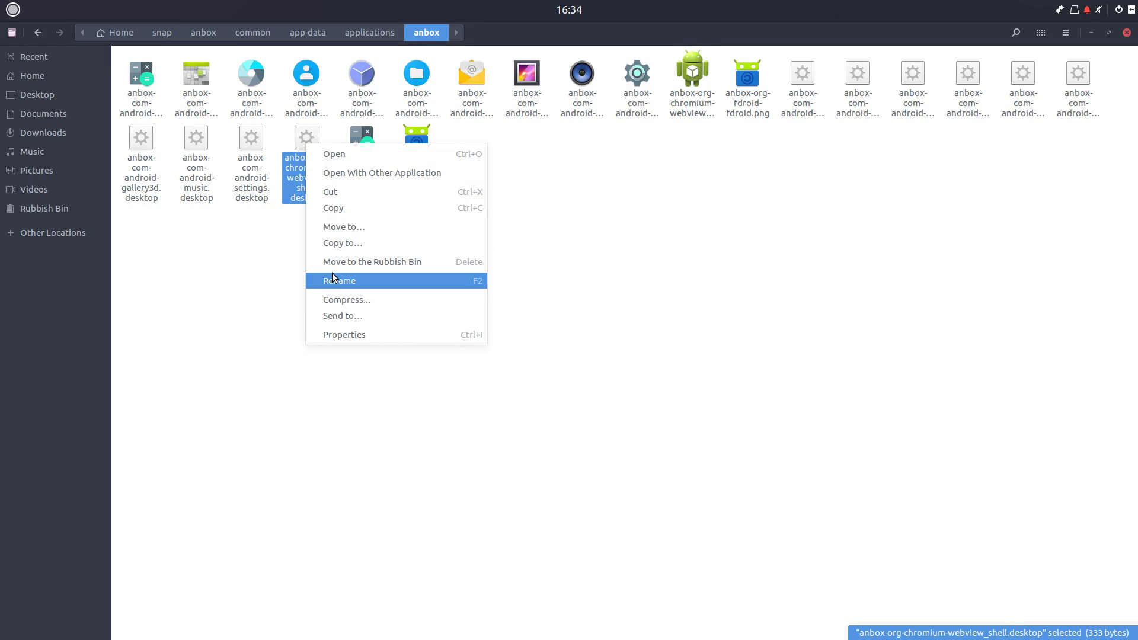
{"action": "left_click", "coordinate": [601, 271]}
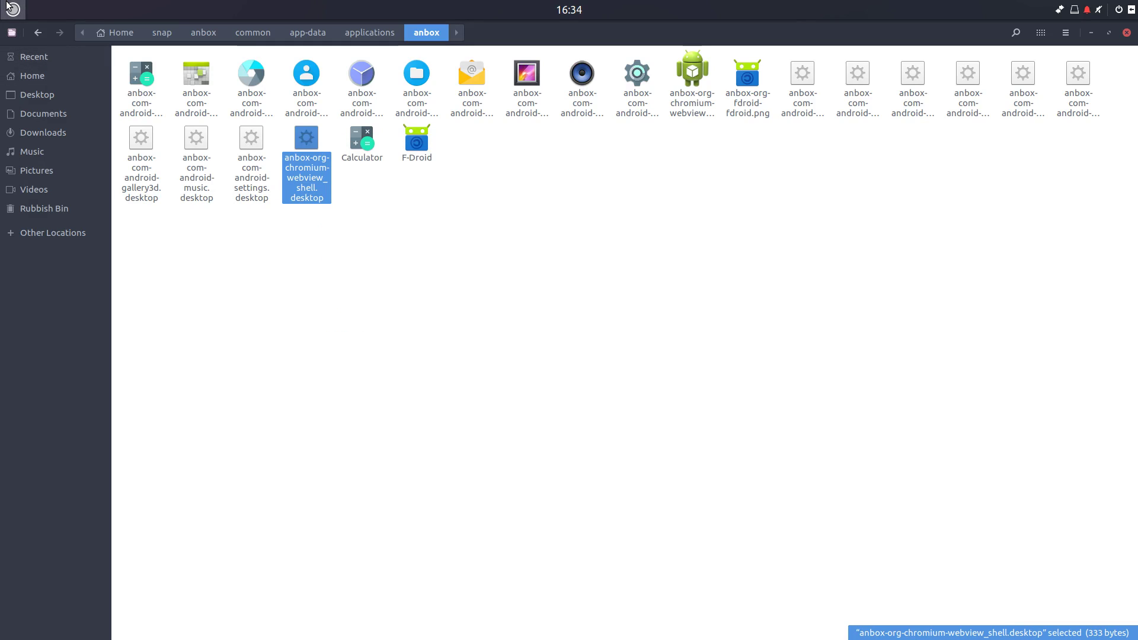
{"action": "right_click", "coordinate": [432, 329]}
Open a terminal in this folder and list the permissions of all .desktop files
{"action": "left_click", "coordinate": [497, 417]}
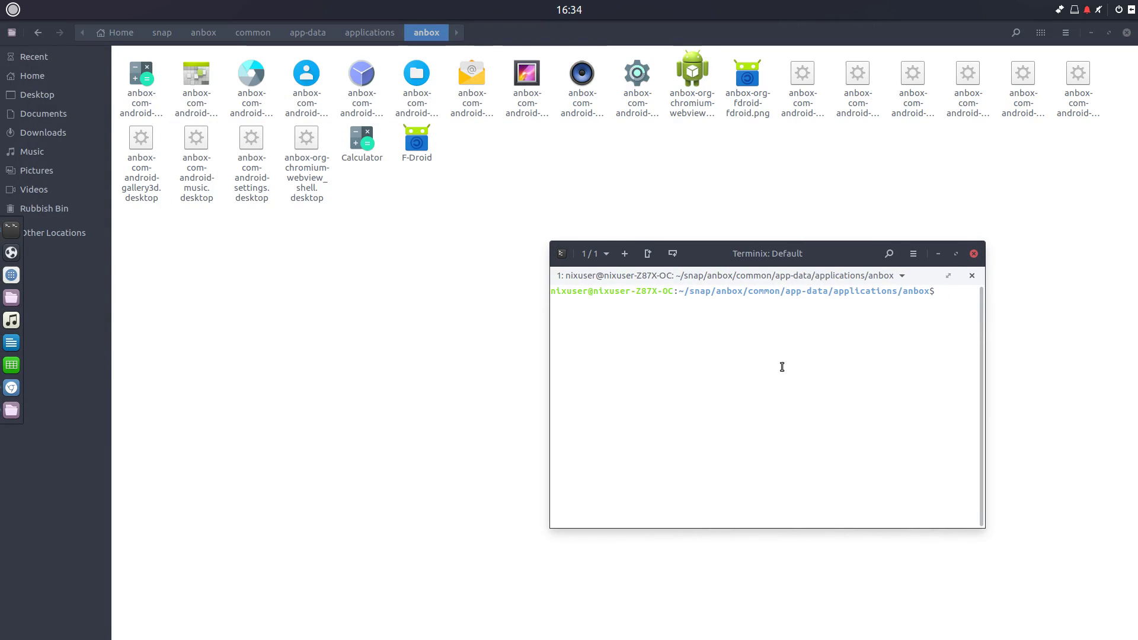
{"action": "type", "text": "ls"}
{"action": "key", "text": "Return"}
{"action": "type", "text": "chmo"}
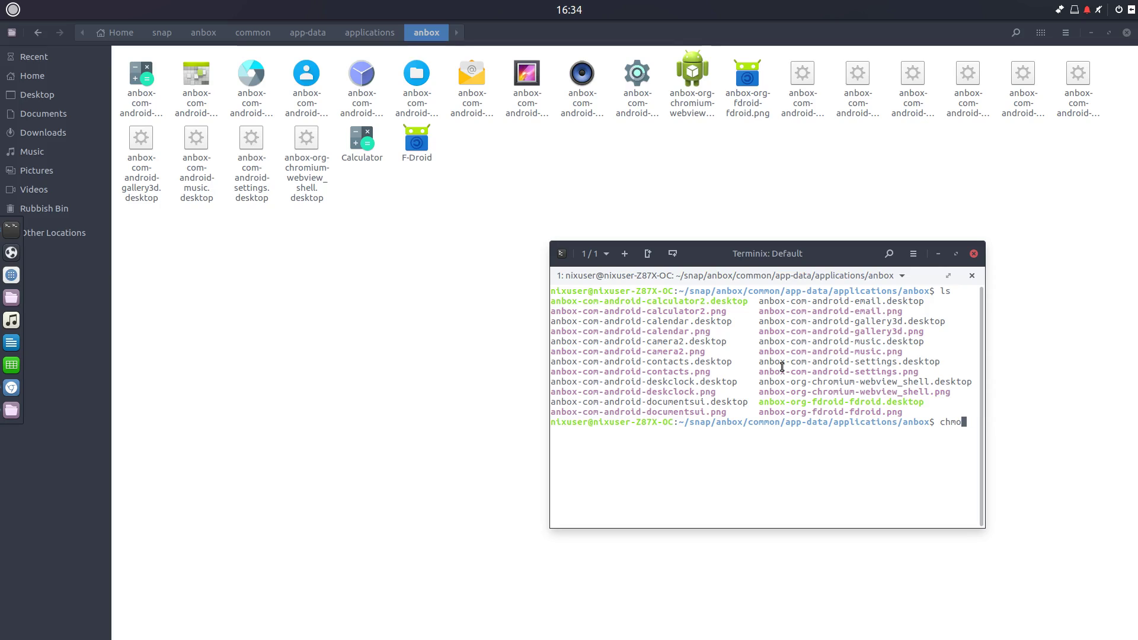
{"action": "type", "text": "s -l *"}
{"action": "key", "text": "Return"}
{"action": "type", "text": ".desktop"}
{"action": "key", "text": "Return"}
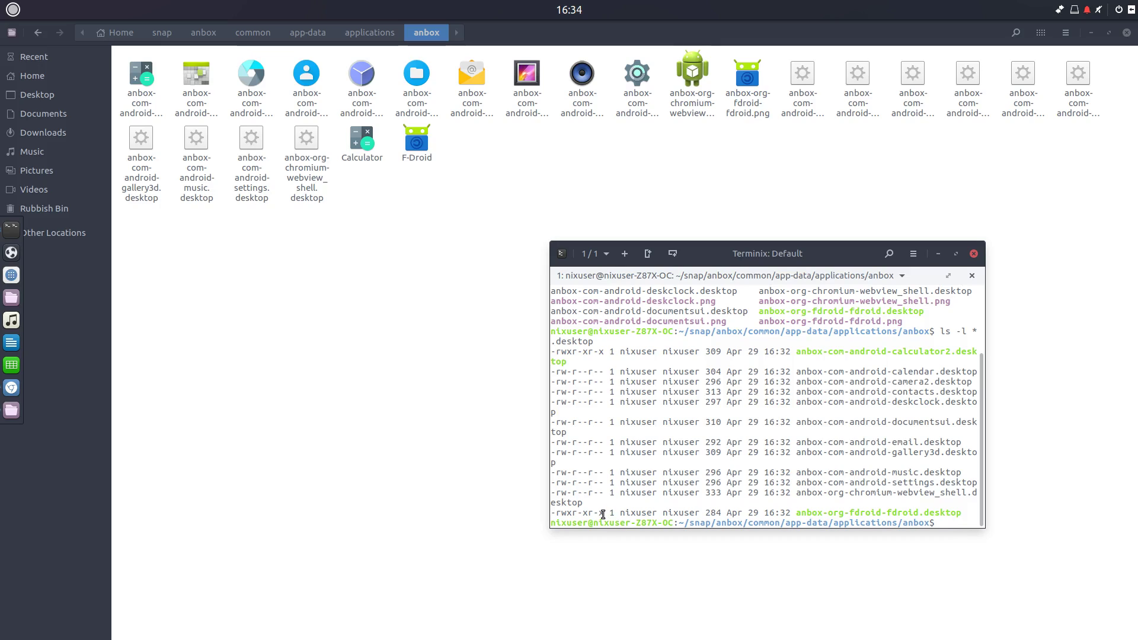
{"action": "left_click_drag", "start_coordinate": [601, 513], "coordinate": [602, 512]}
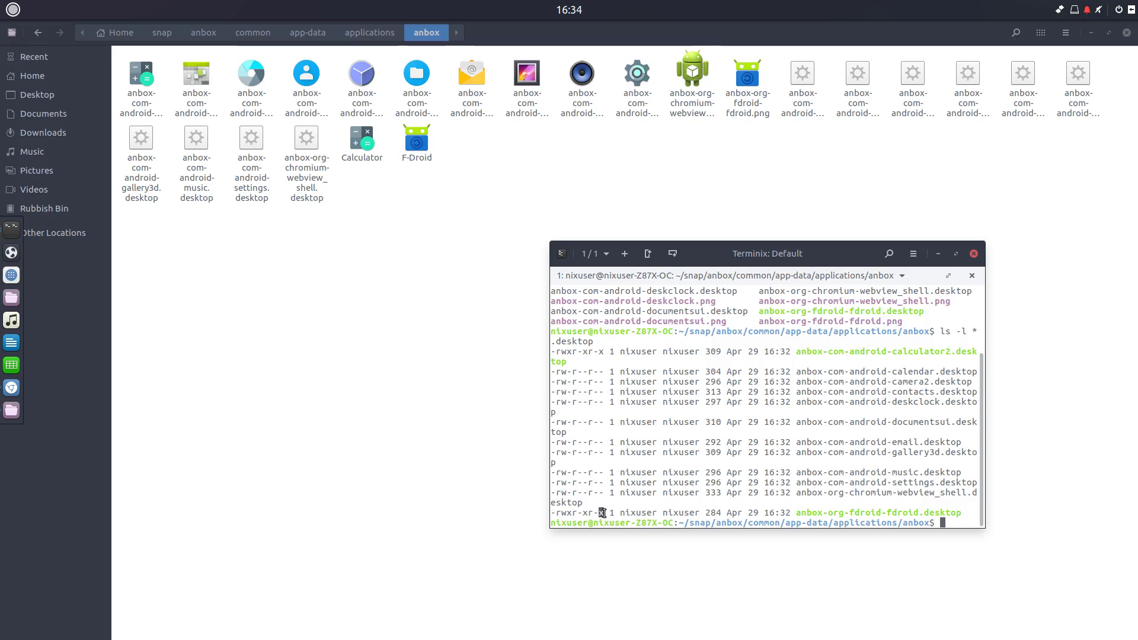
{"action": "left_click", "coordinate": [679, 484]}
Run 'chmod o+ax *.desktop', then correct it to 'chmod o+x *.desktop'
{"action": "type", "text": "chmod o+ax"}
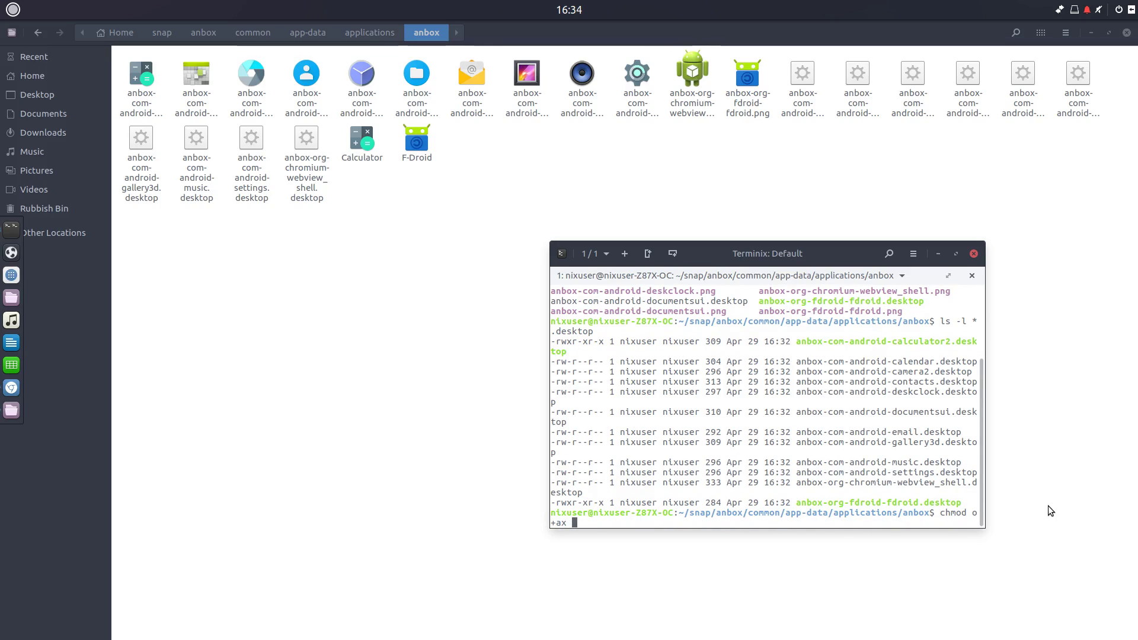
{"action": "type", "text": " *.desktop"}
{"action": "key", "text": "Return"}
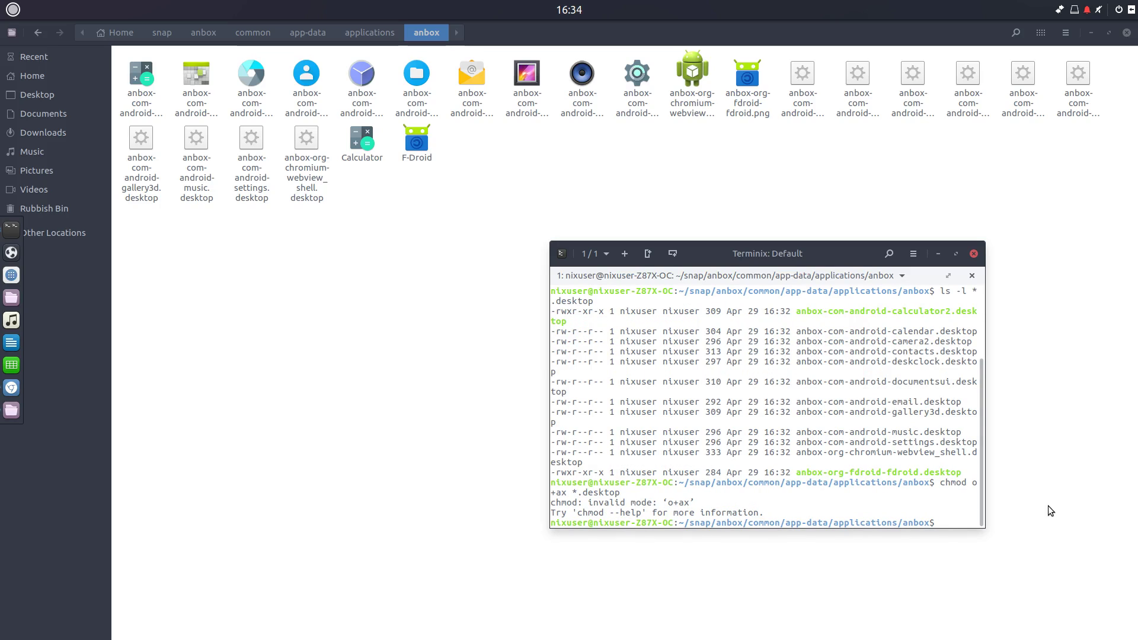
{"action": "key", "text": "Up"}
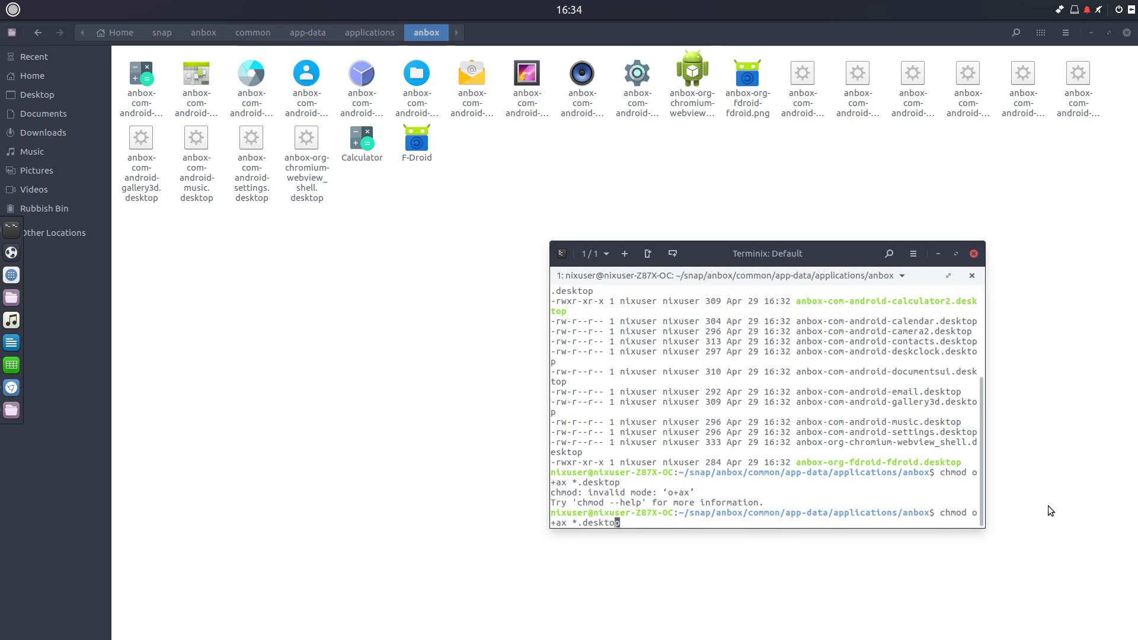
{"action": "key", "text": "Left"}
{"action": "key", "text": "Left"}
{"action": "key", "text": "Left"}
{"action": "key", "text": "Left"}
{"action": "key", "text": "Left"}
{"action": "key", "text": "Left"}
{"action": "key", "text": "Left"}
{"action": "key", "text": "Left"}
{"action": "key", "text": "Left"}
{"action": "key", "text": "Left"}
{"action": "key", "text": "Left"}
{"action": "key", "text": "Return"}
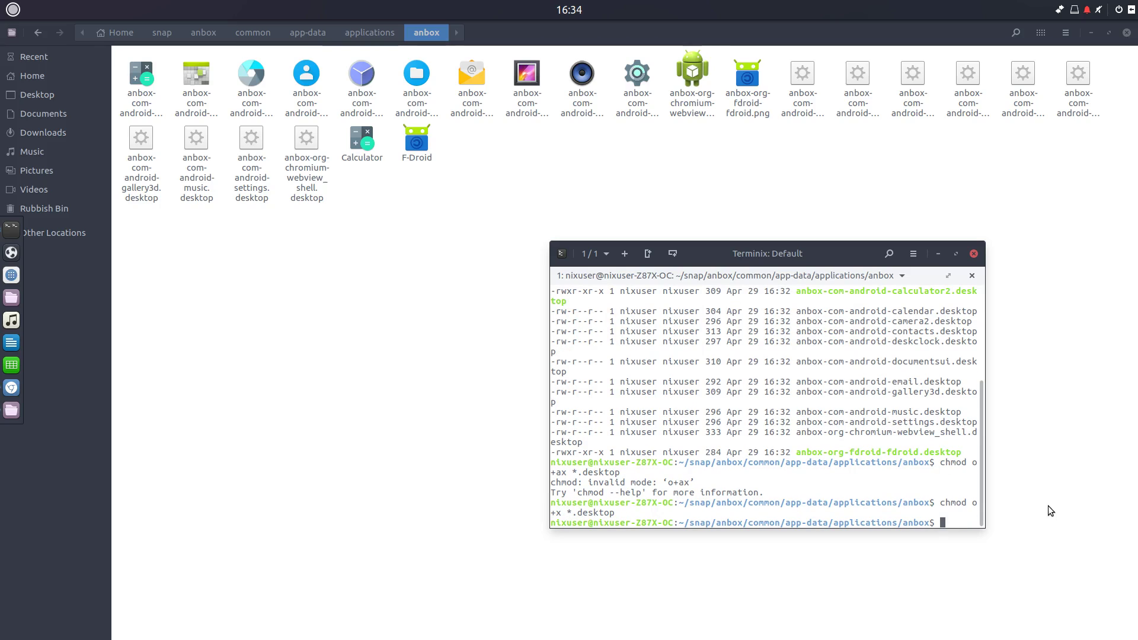
{"action": "right_click", "coordinate": [454, 363]}
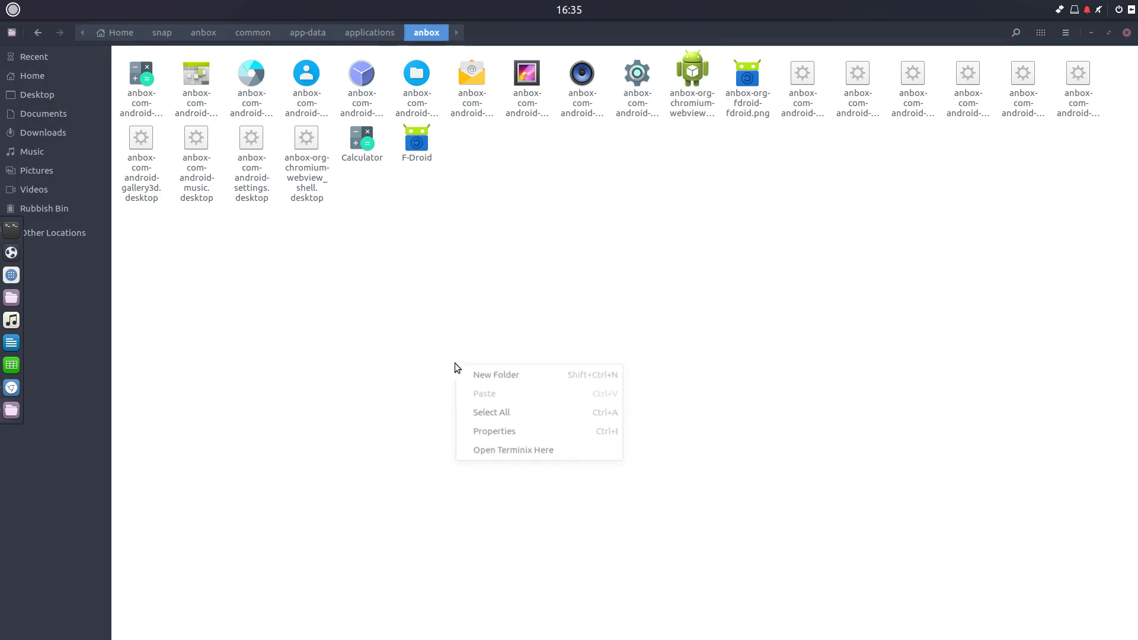
Refresh the anbox folder in Files by going up and reopening it
{"action": "left_click", "coordinate": [396, 349]}
{"action": "left_click", "coordinate": [376, 32]}
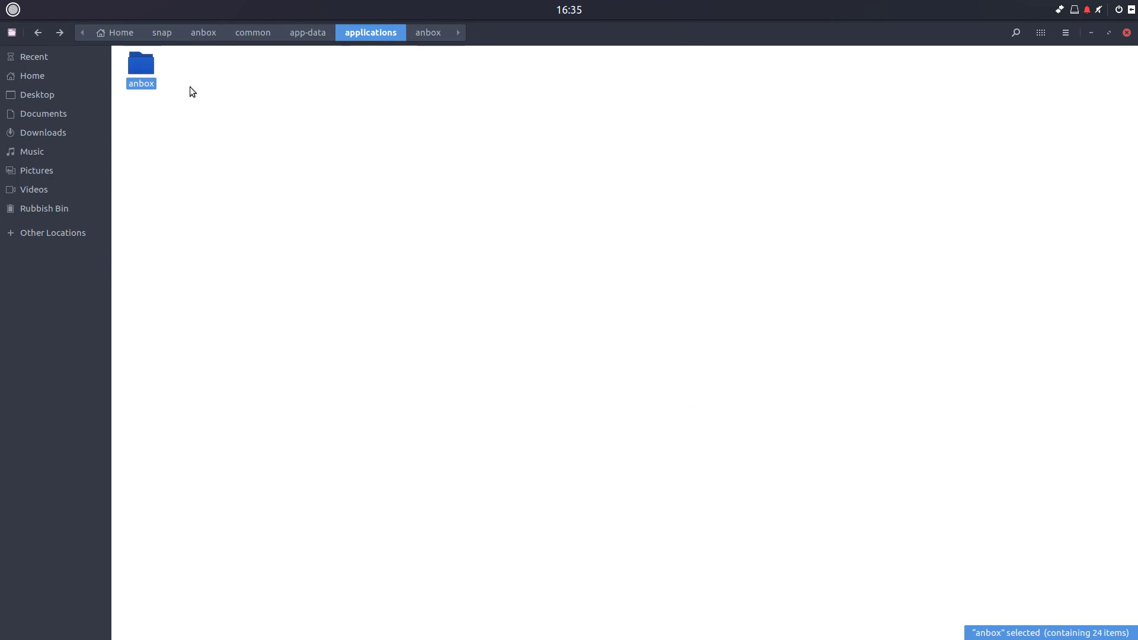
{"action": "double_click", "coordinate": [144, 67]}
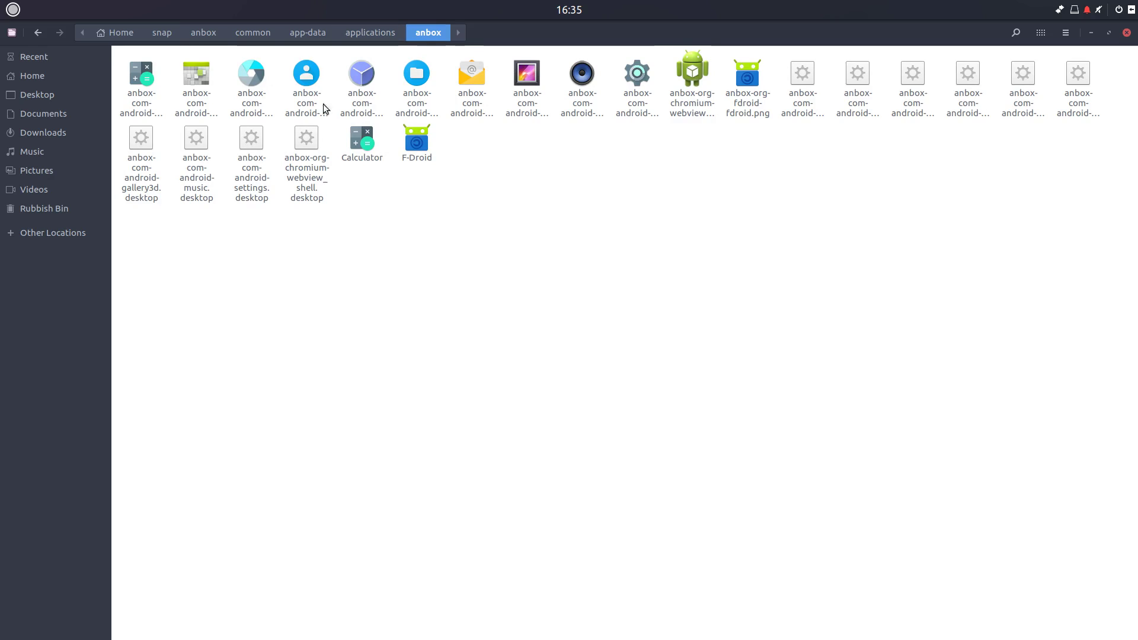
{"action": "left_click", "coordinate": [13, 9]}
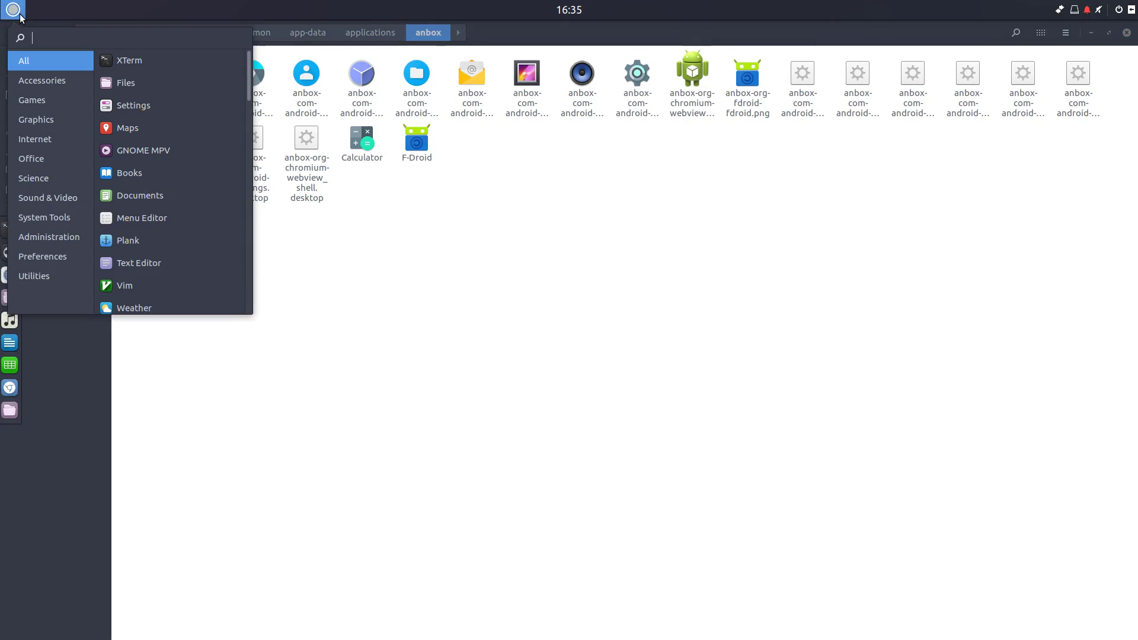
{"action": "left_click", "coordinate": [364, 194]}
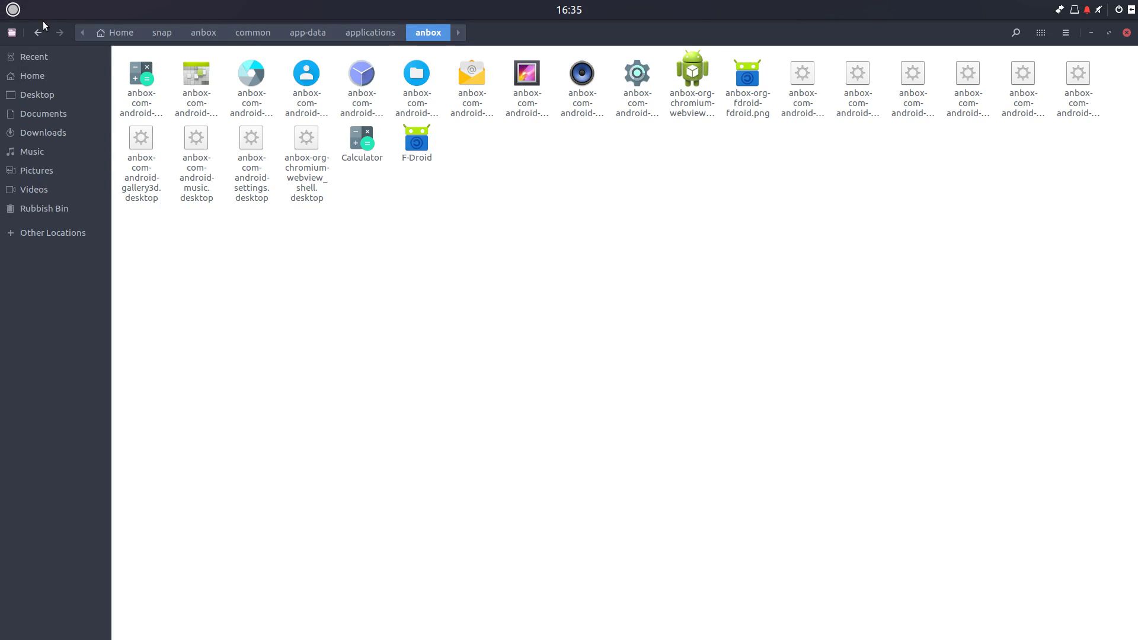
In the terminal, run 'chmod a+x *.desktop -v' to make launchers 0755, then minimize it
{"action": "key", "text": "alt+Tab"}
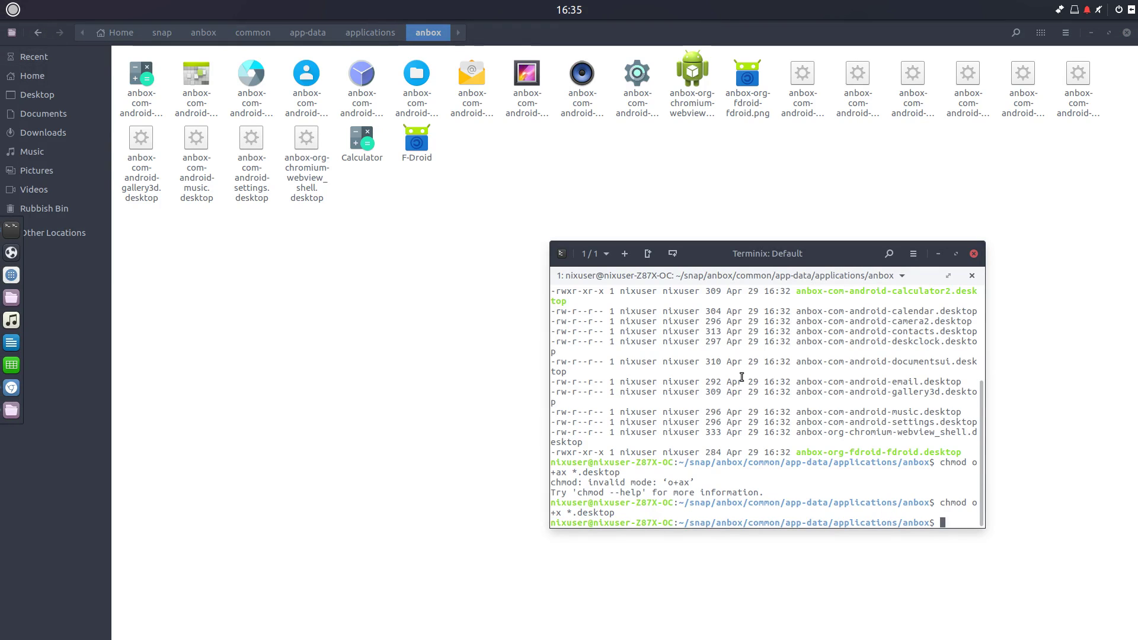
{"action": "type", "text": "ls -l"}
{"action": "key", "text": "Return"}
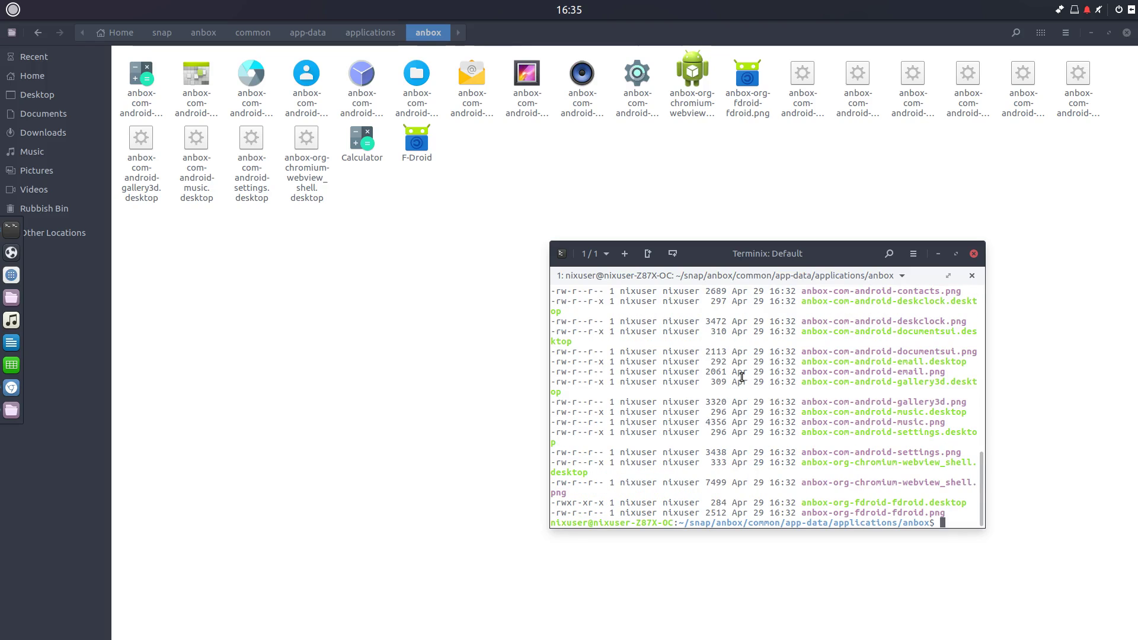
{"action": "type", "text": "chmod a+x *.des"}
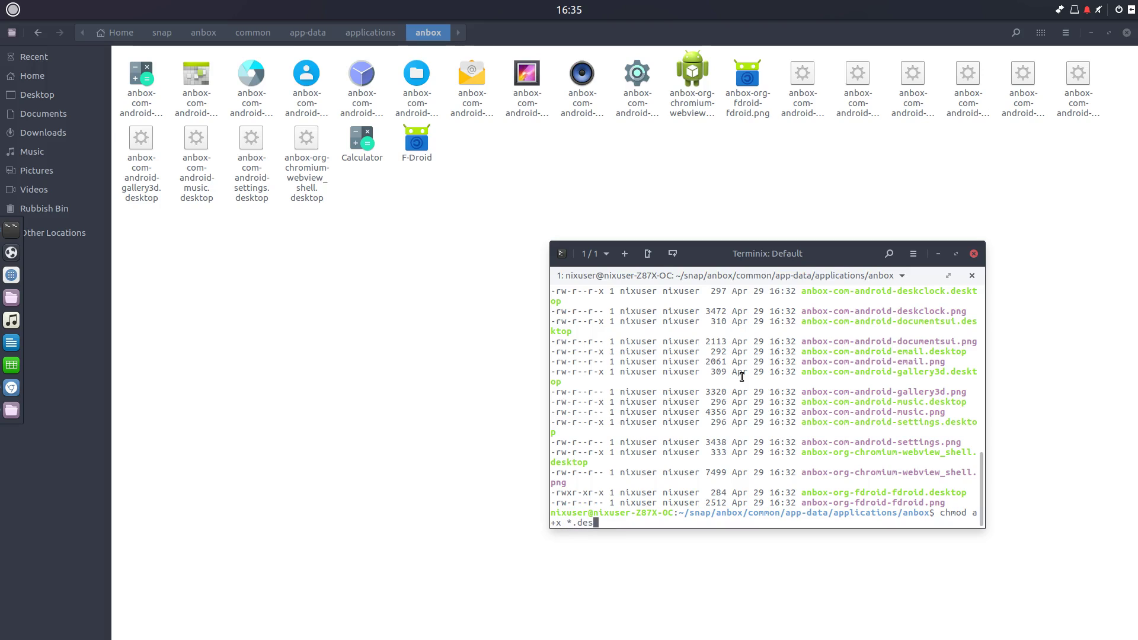
{"action": "type", "text": "ktop -v"}
{"action": "key", "text": "Return"}
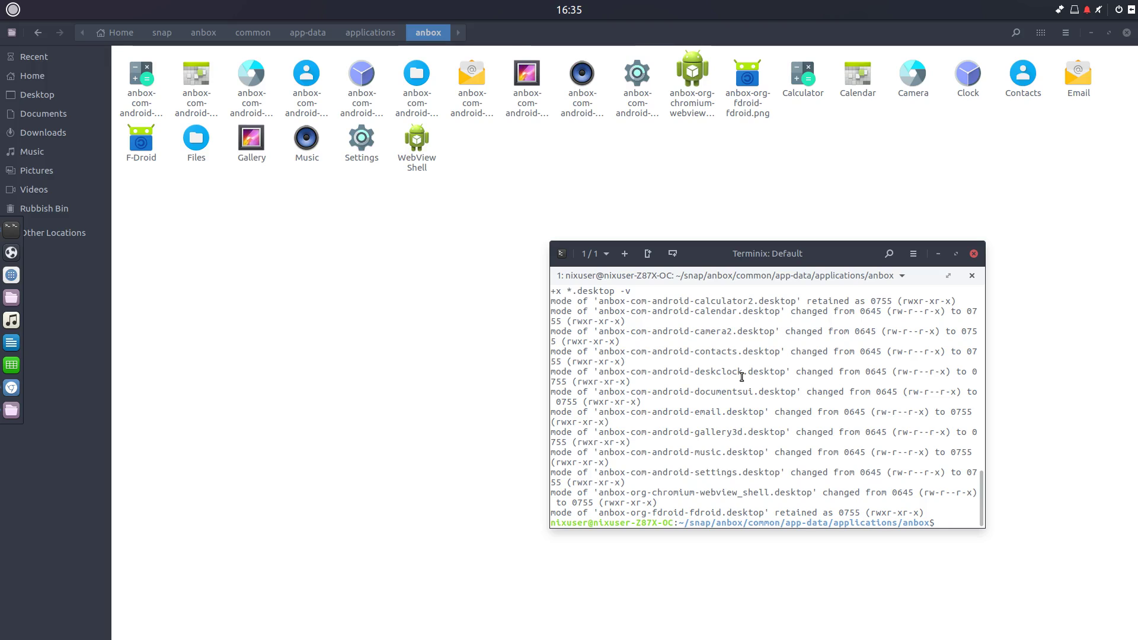
{"action": "left_click", "coordinate": [936, 254]}
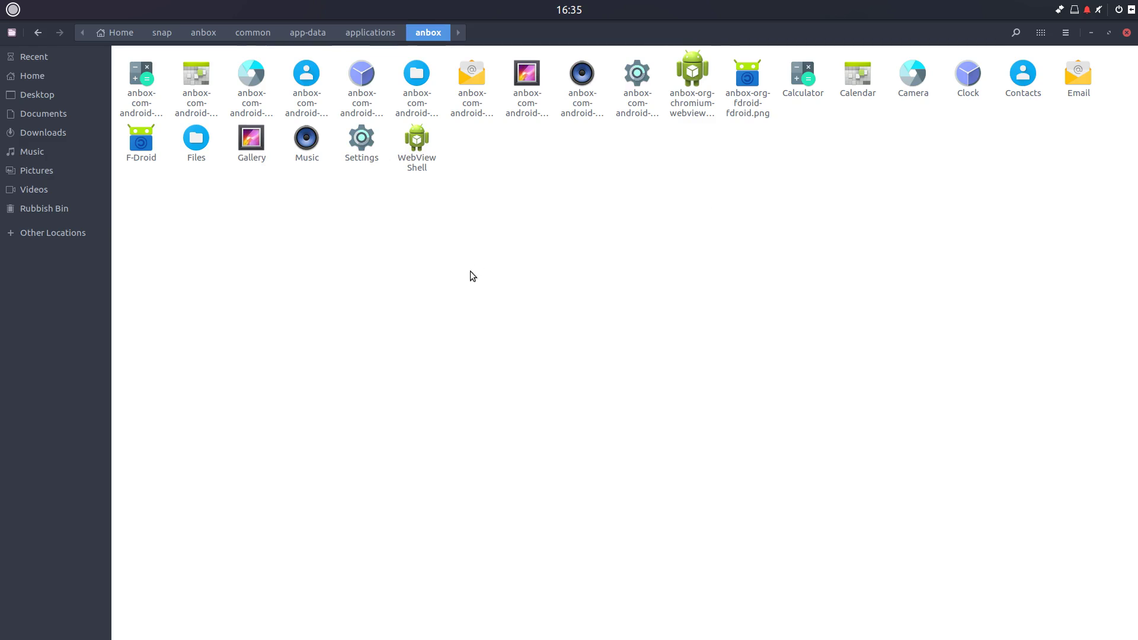
Launch F-Droid from its launcher and search 'droidfish' to find DroidFish 1.67
{"action": "double_click", "coordinate": [140, 137]}
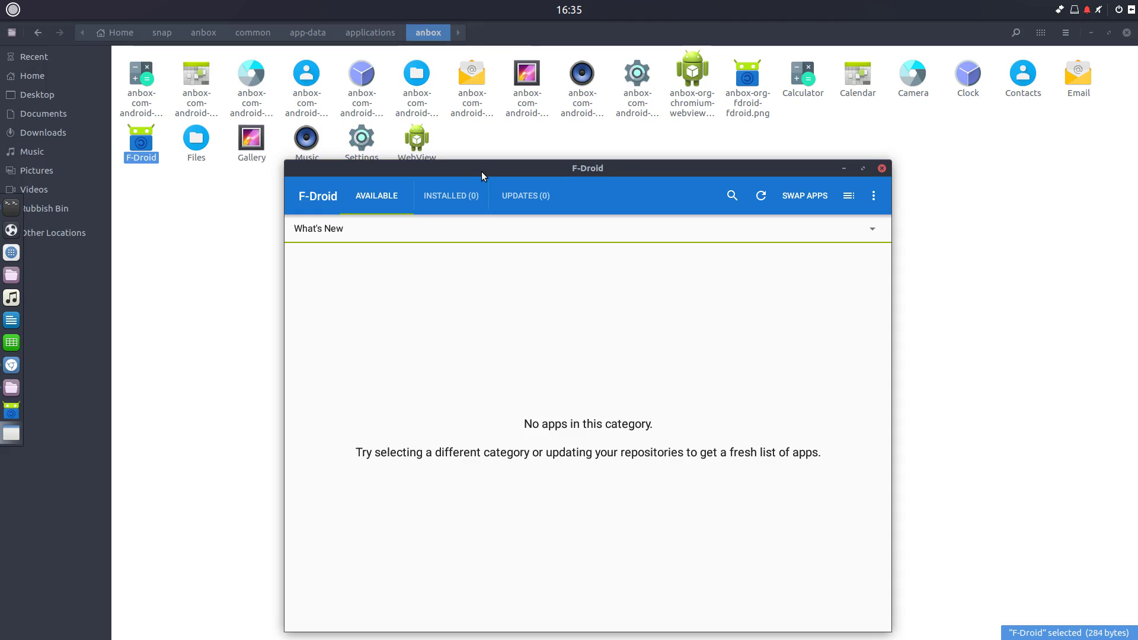
{"action": "left_click_drag", "start_coordinate": [482, 175], "coordinate": [574, 79]}
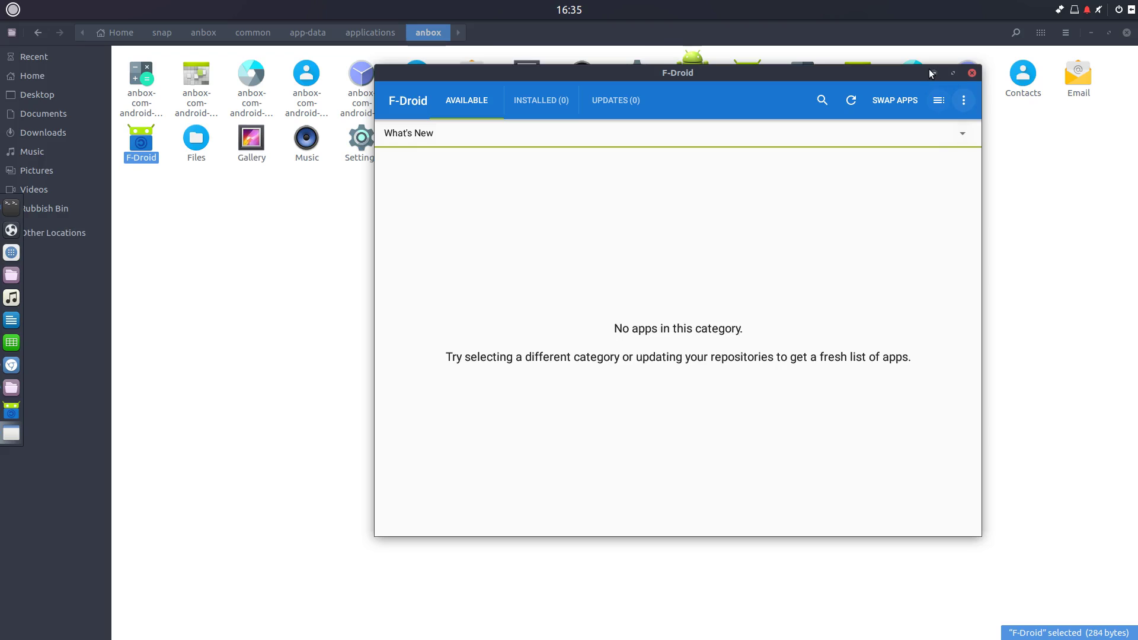
{"action": "left_click", "coordinate": [823, 102]}
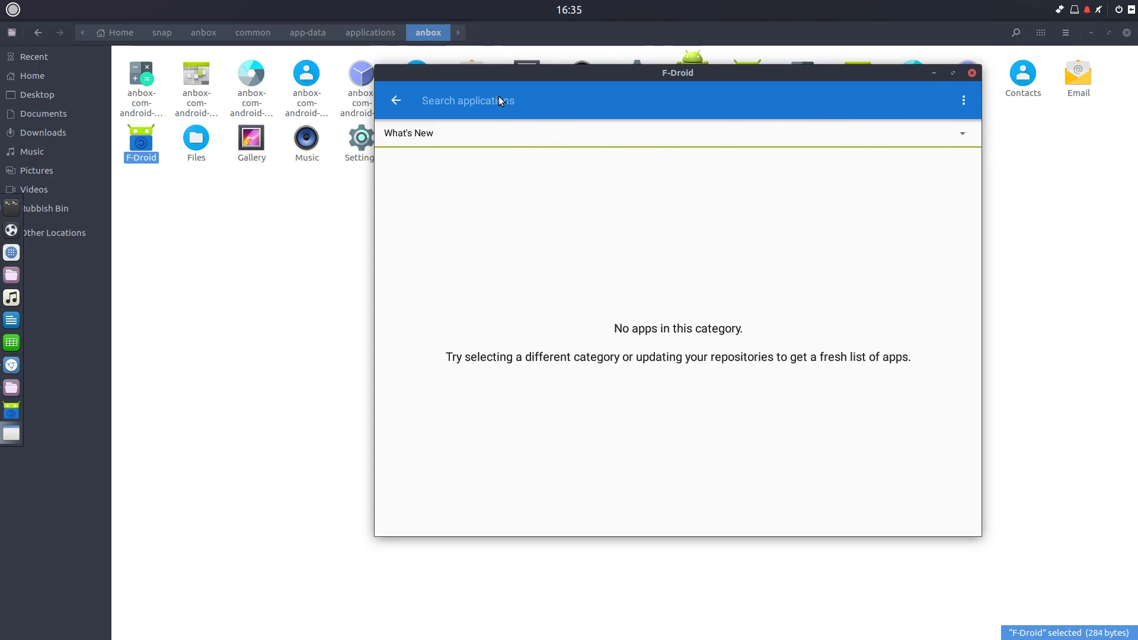
{"action": "type", "text": "d"}
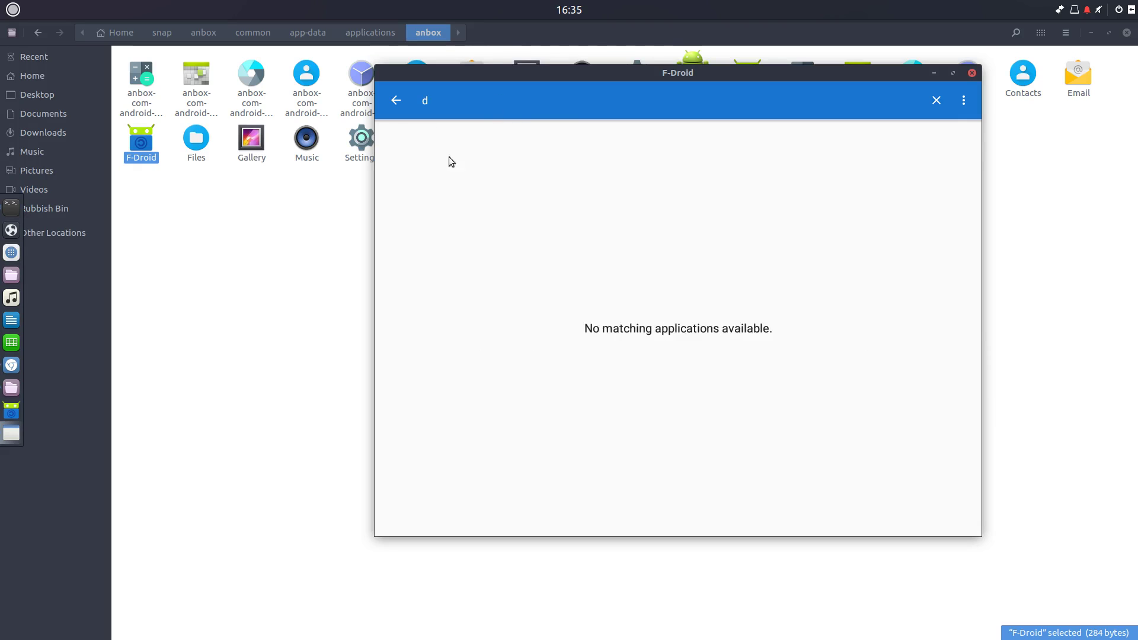
{"action": "left_click", "coordinate": [422, 101]}
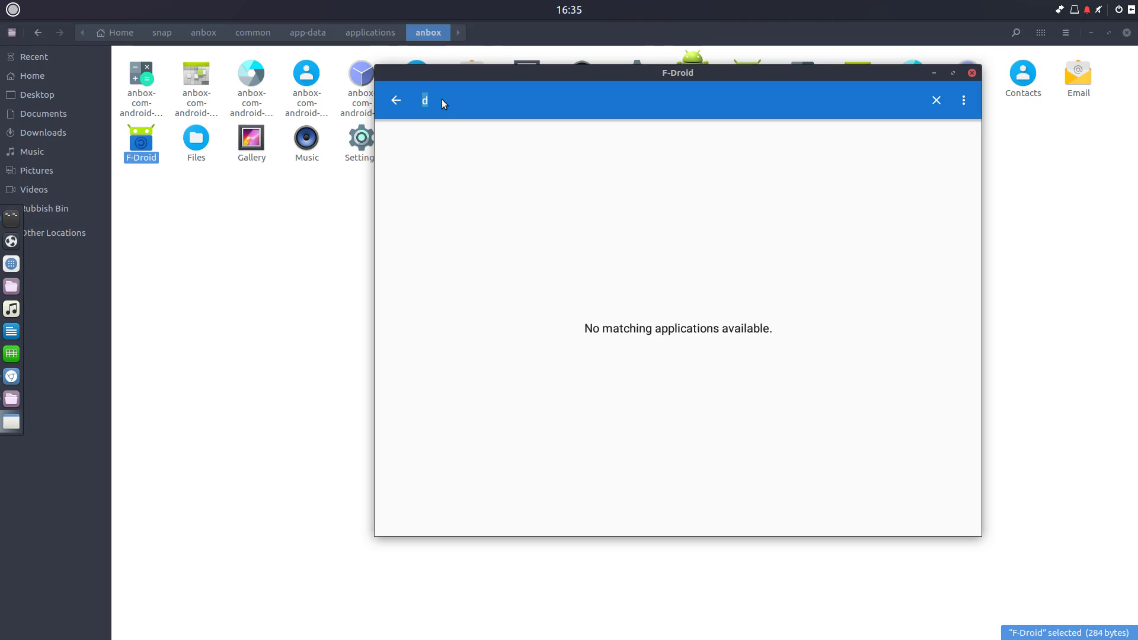
{"action": "left_click_drag", "start_coordinate": [483, 75], "coordinate": [409, 181]}
{"action": "type", "text": "roidfish"}
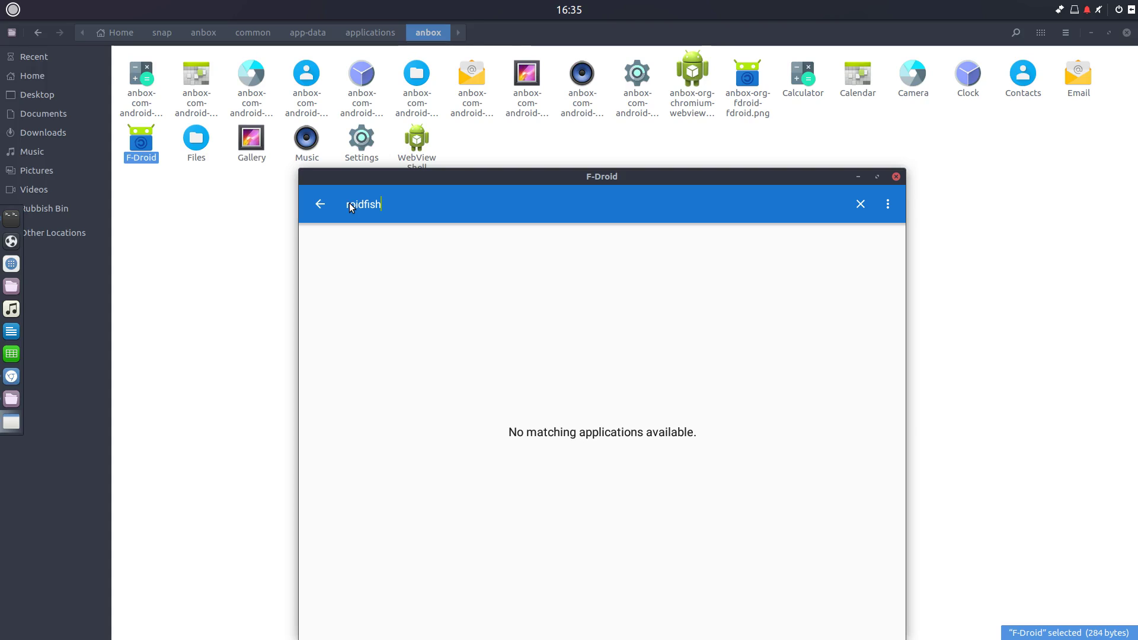
{"action": "left_click_drag", "start_coordinate": [392, 181], "coordinate": [474, 109]}
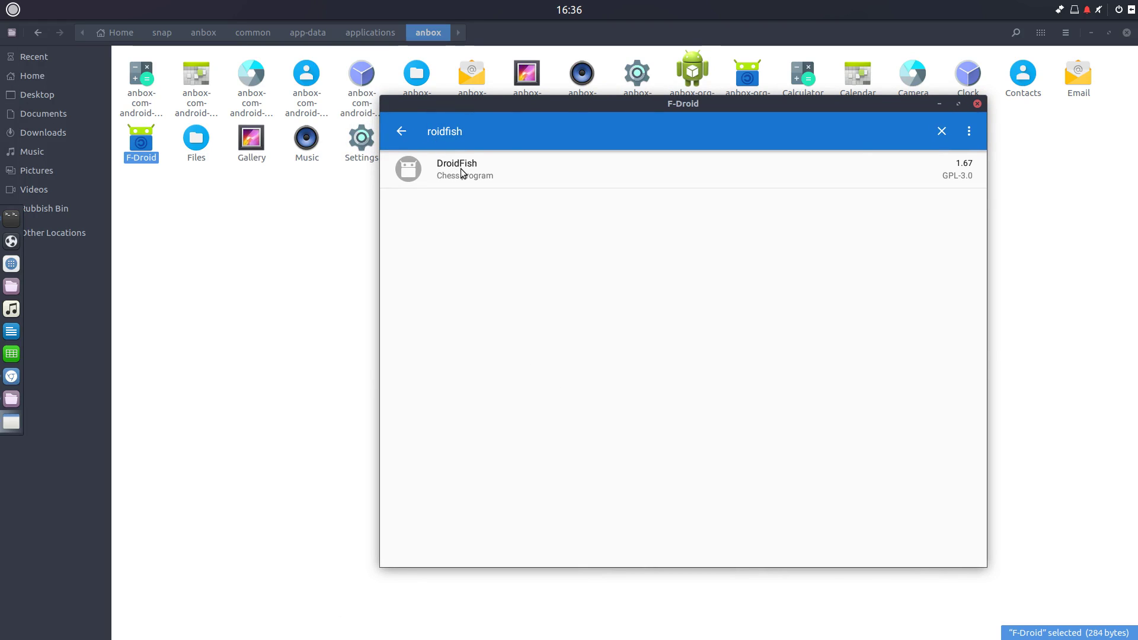
Open DroidFish, start installing it, and enable Unknown sources in Android security settings
{"action": "left_click", "coordinate": [461, 171]}
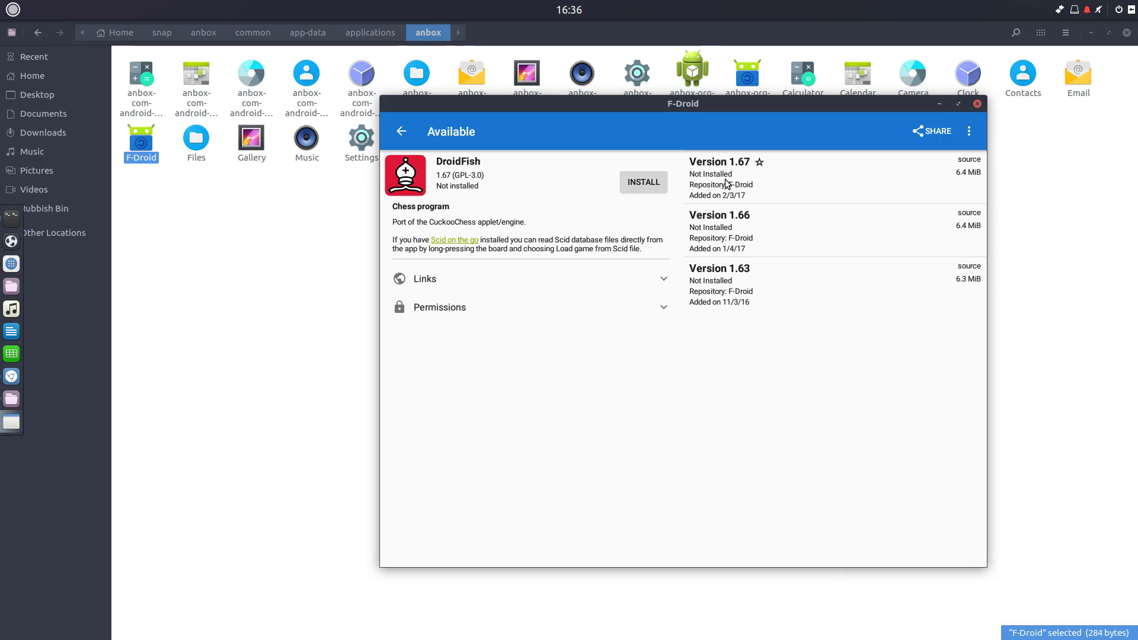
{"action": "left_click", "coordinate": [642, 182]}
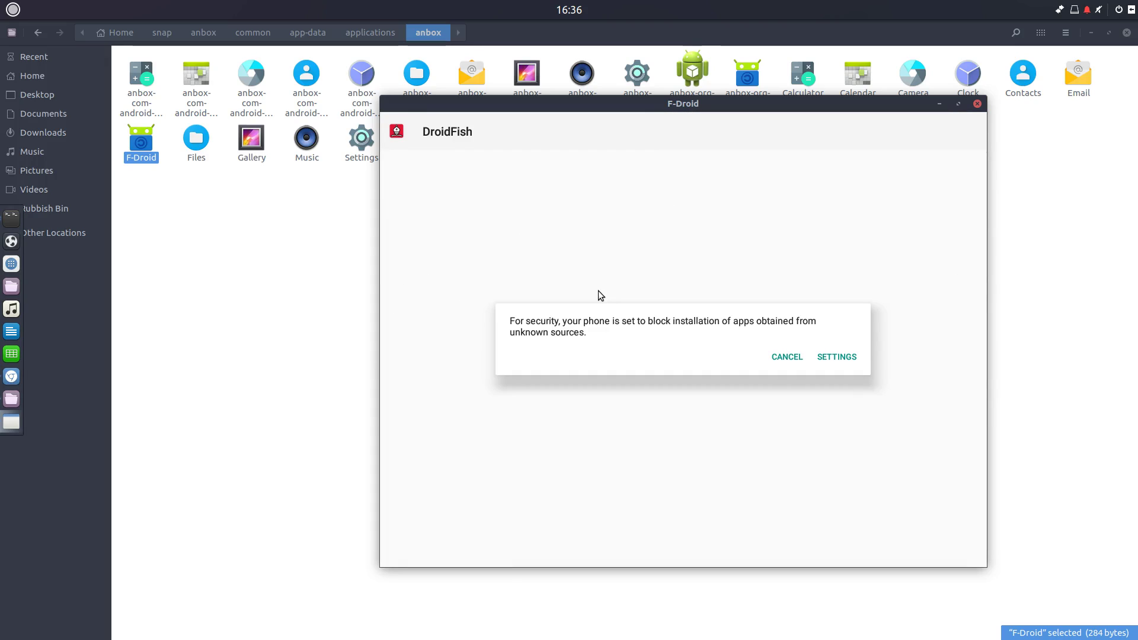
{"action": "left_click", "coordinate": [828, 359]}
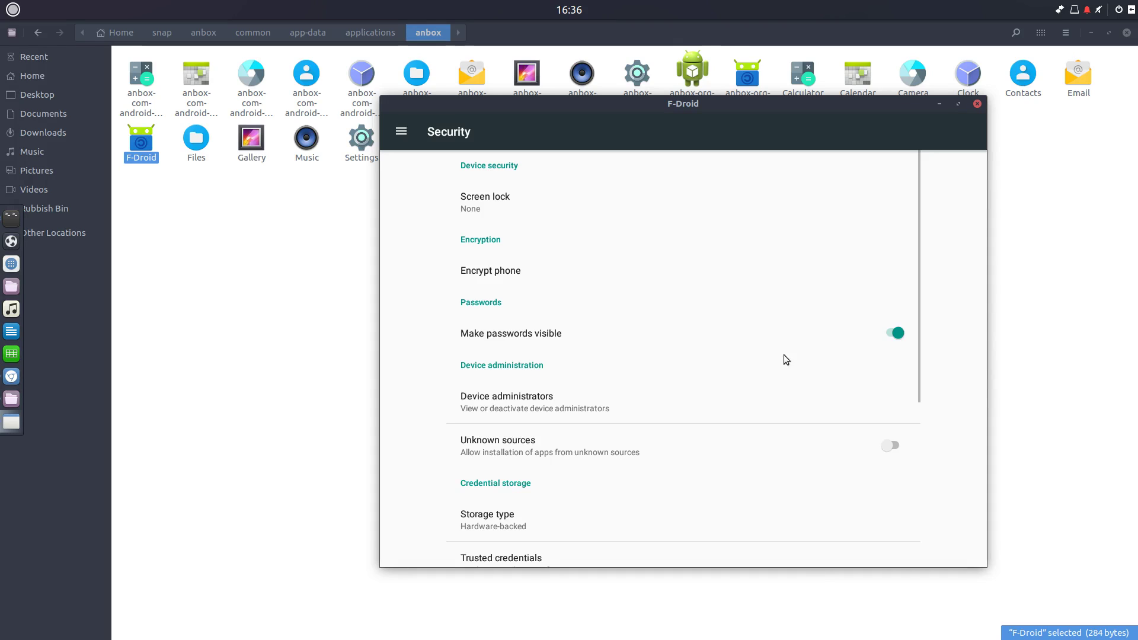
{"action": "left_click", "coordinate": [890, 443]}
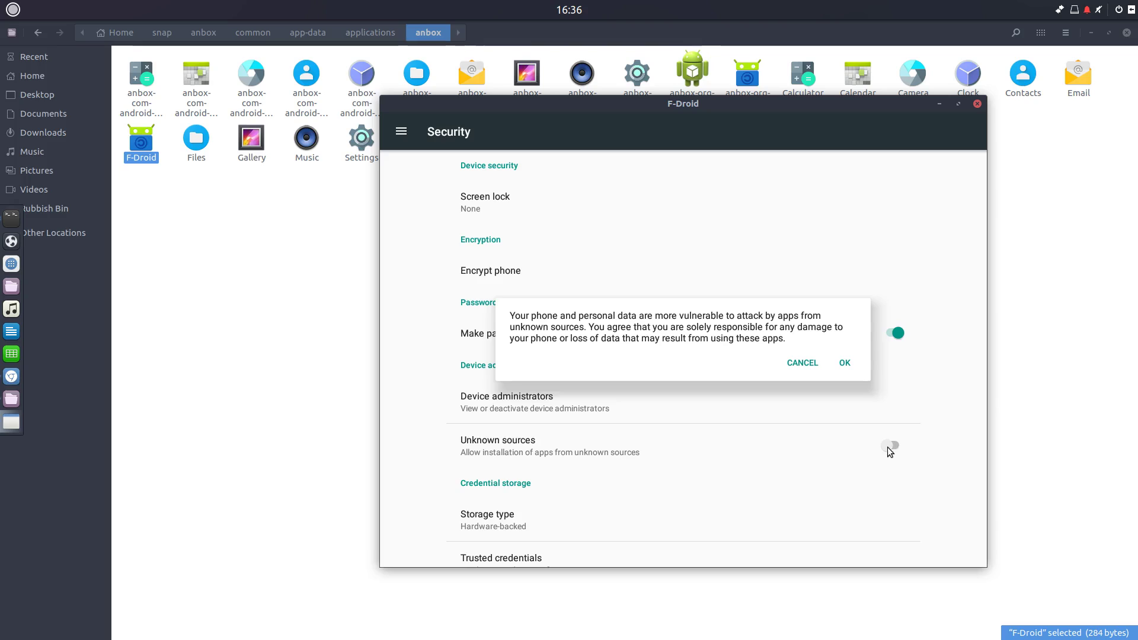
{"action": "left_click", "coordinate": [844, 361]}
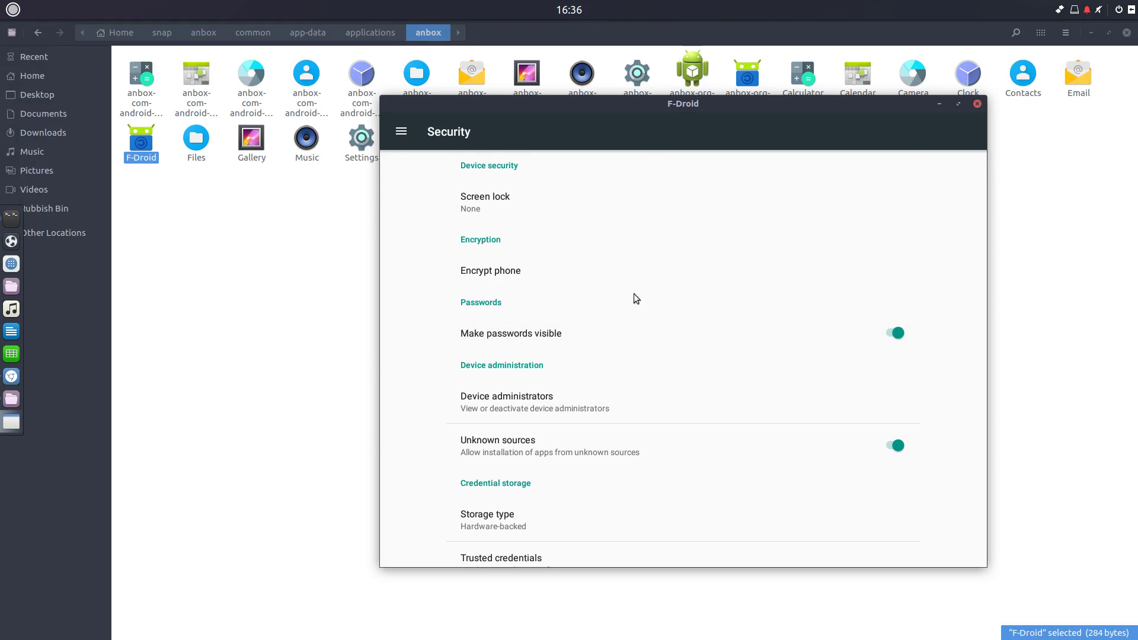
Return to the DroidFish page and install DroidFish 1.67
{"action": "left_click", "coordinate": [401, 131]}
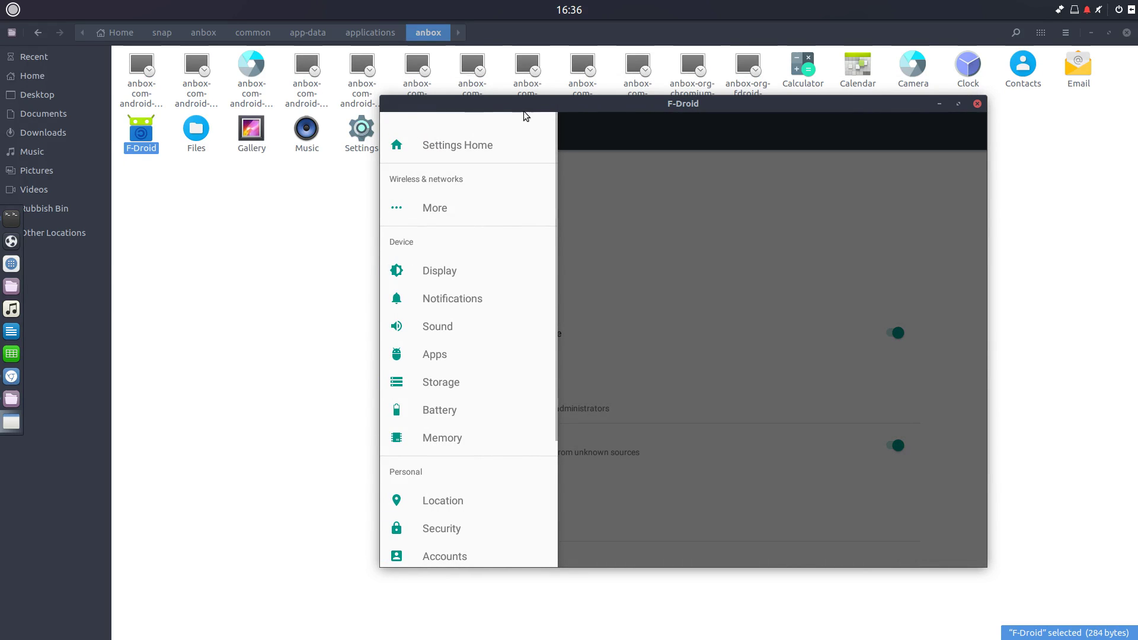
{"action": "left_click", "coordinate": [674, 160]}
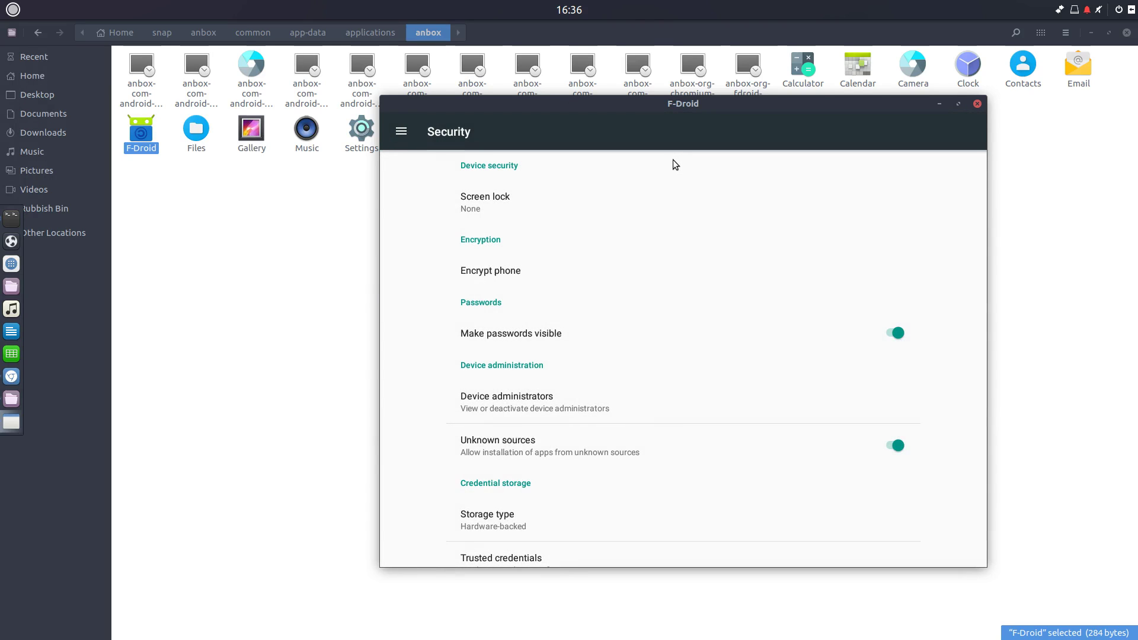
{"action": "key", "text": "Escape"}
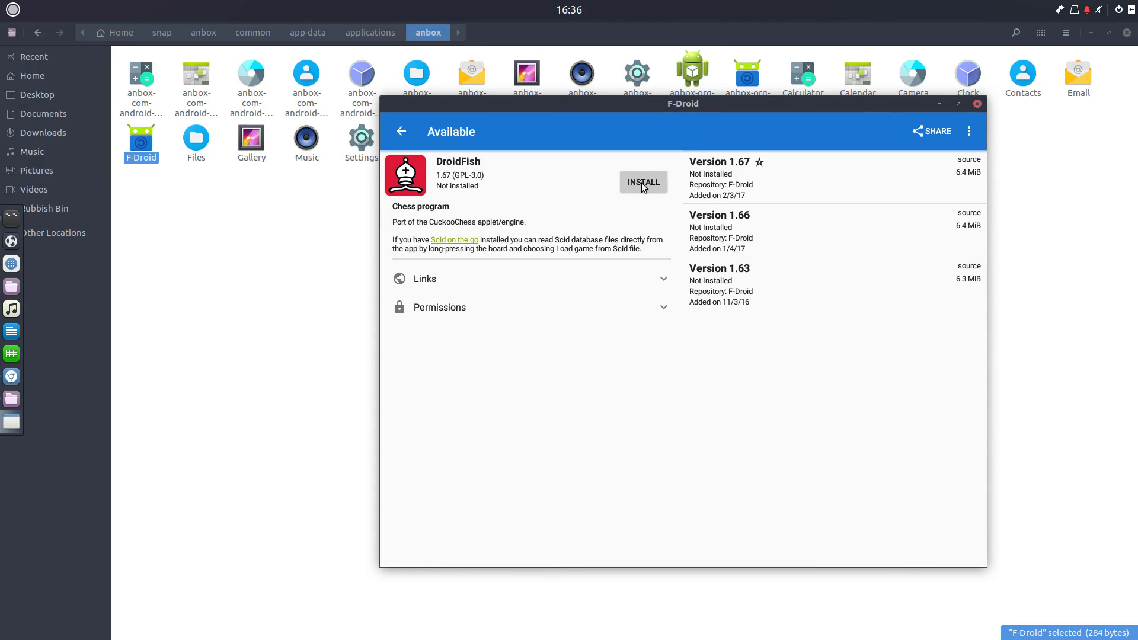
{"action": "left_click", "coordinate": [641, 182]}
{"action": "left_click", "coordinate": [966, 544]}
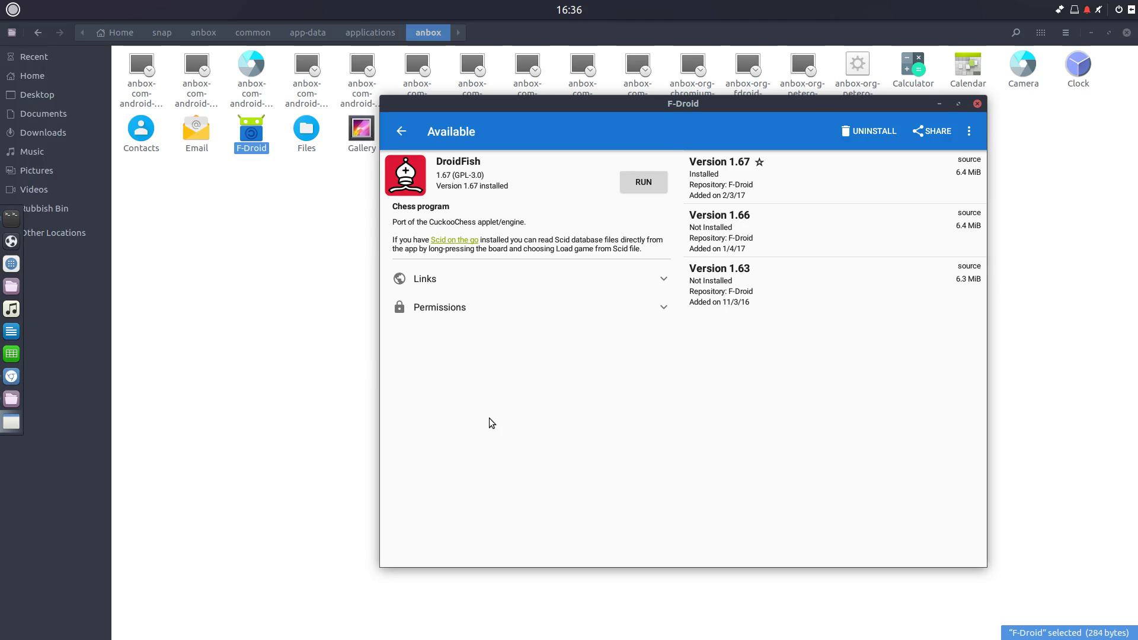
Launch DroidFish, grant it file access and dismiss the menu hint over the board
{"action": "left_click", "coordinate": [640, 185]}
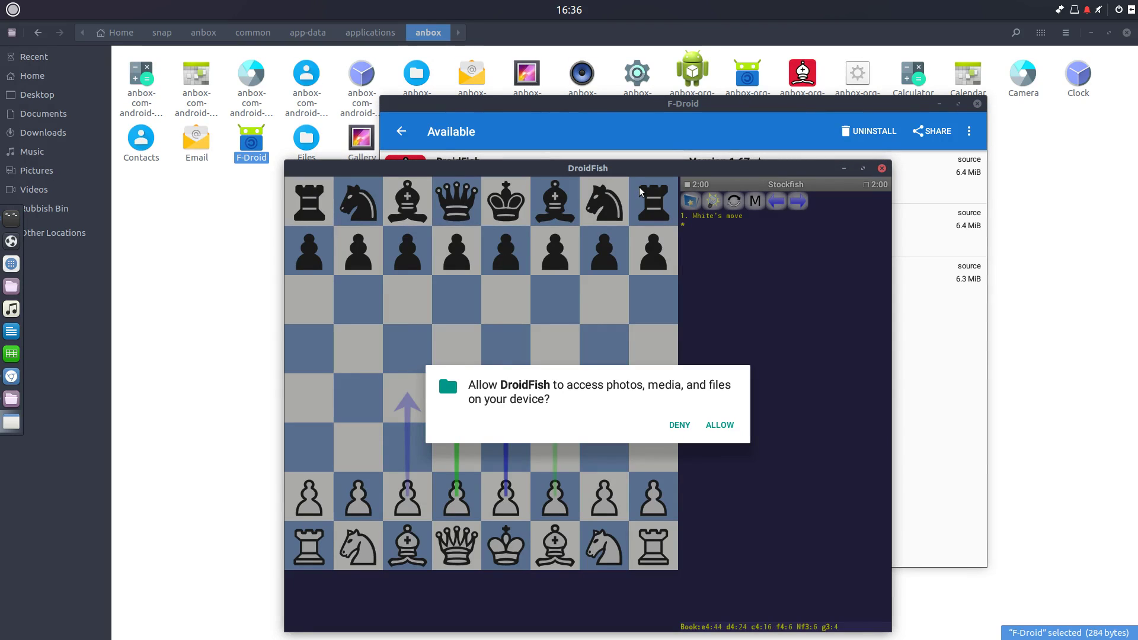
{"action": "left_click", "coordinate": [723, 426]}
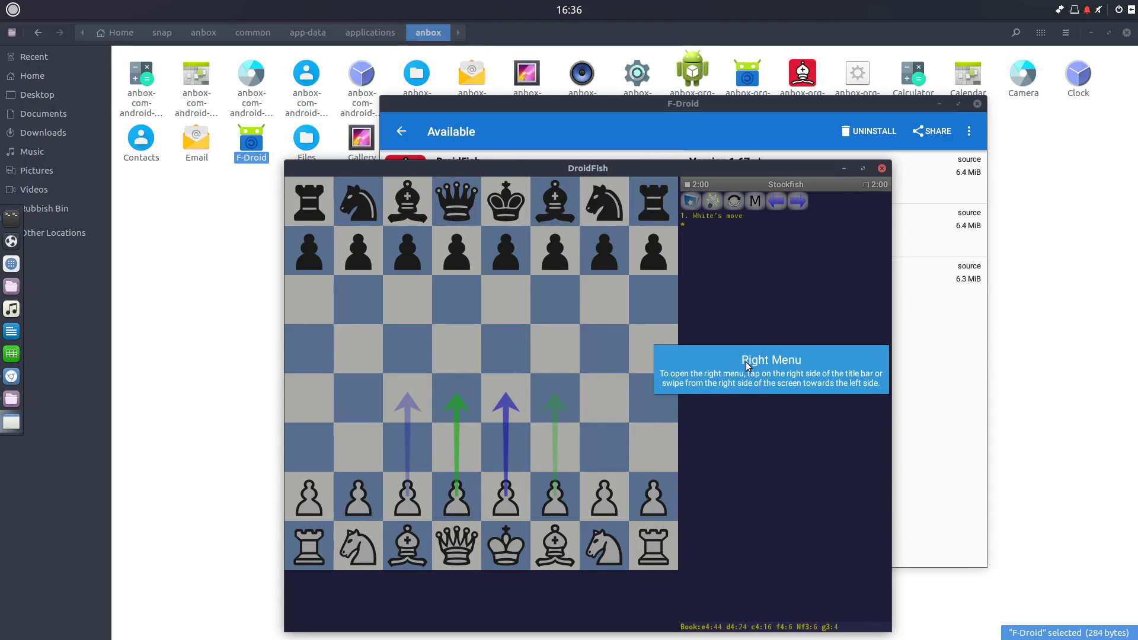
{"action": "left_click", "coordinate": [748, 365]}
Play 1. e4, 2. Nf3 and 3. Bb5 against Stockfish, then close DroidFish
{"action": "left_click", "coordinate": [501, 492]}
{"action": "left_click", "coordinate": [504, 409]}
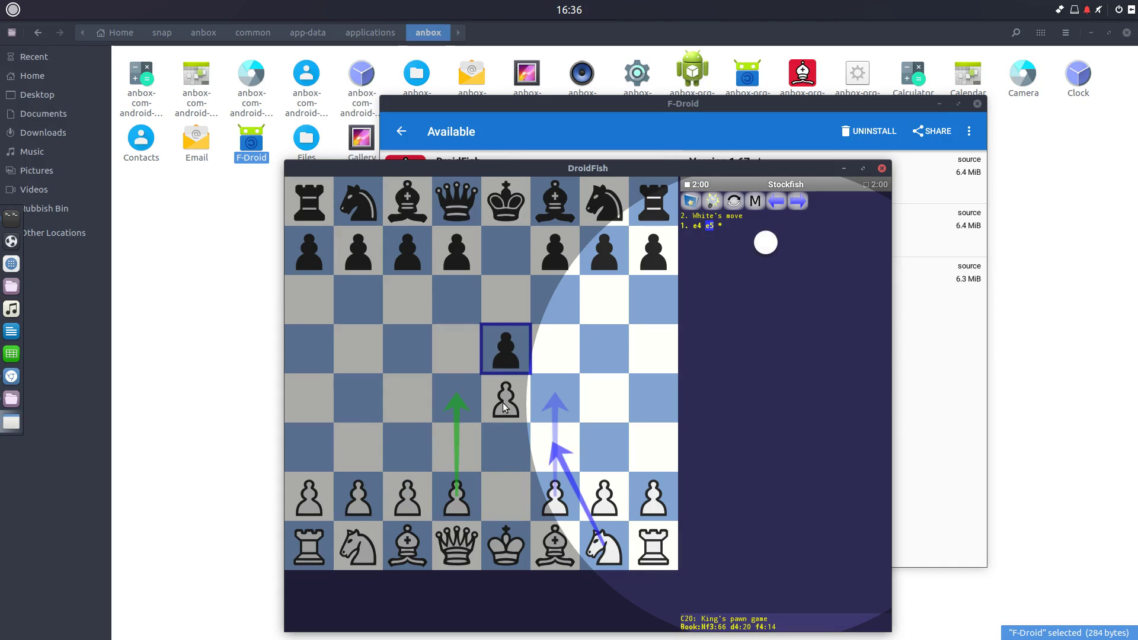
{"action": "left_click", "coordinate": [606, 544]}
{"action": "left_click", "coordinate": [548, 455]}
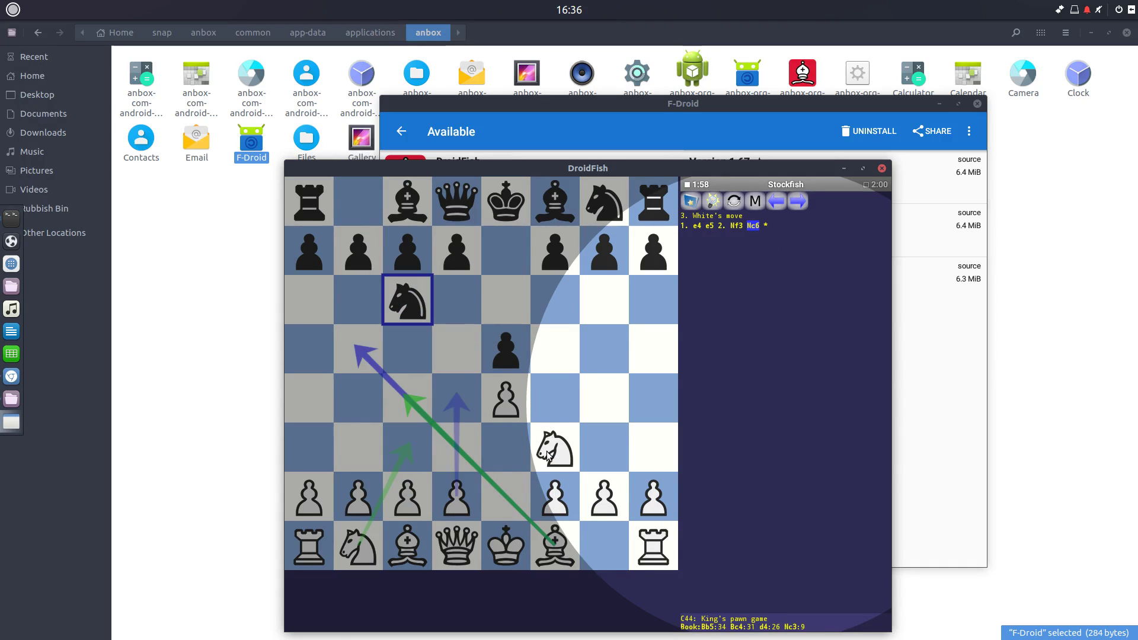
{"action": "left_click", "coordinate": [557, 540]}
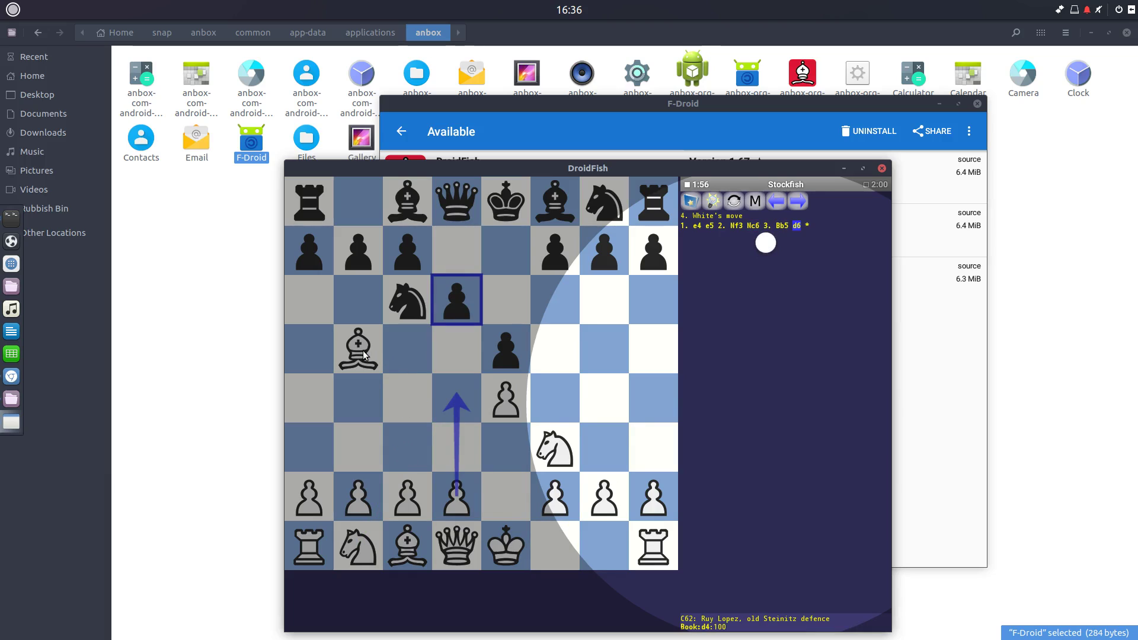
{"action": "left_click", "coordinate": [881, 169]}
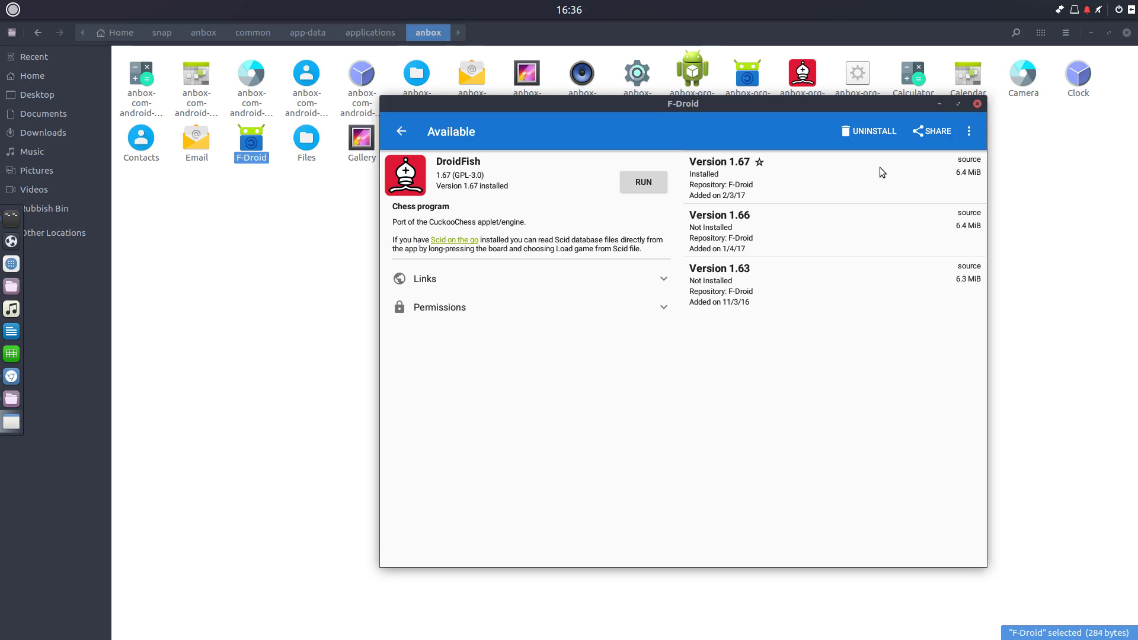
Close F-Droid and relaunch it from its anbox launcher file, moving its window up and right
{"action": "left_click", "coordinate": [978, 105]}
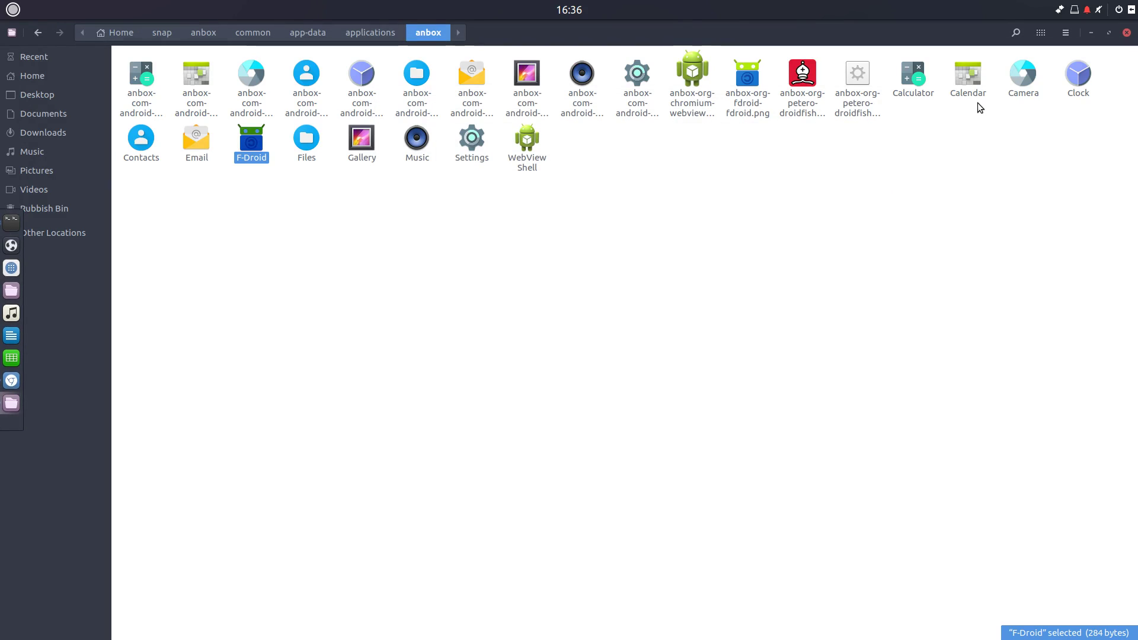
{"action": "double_click", "coordinate": [261, 145]}
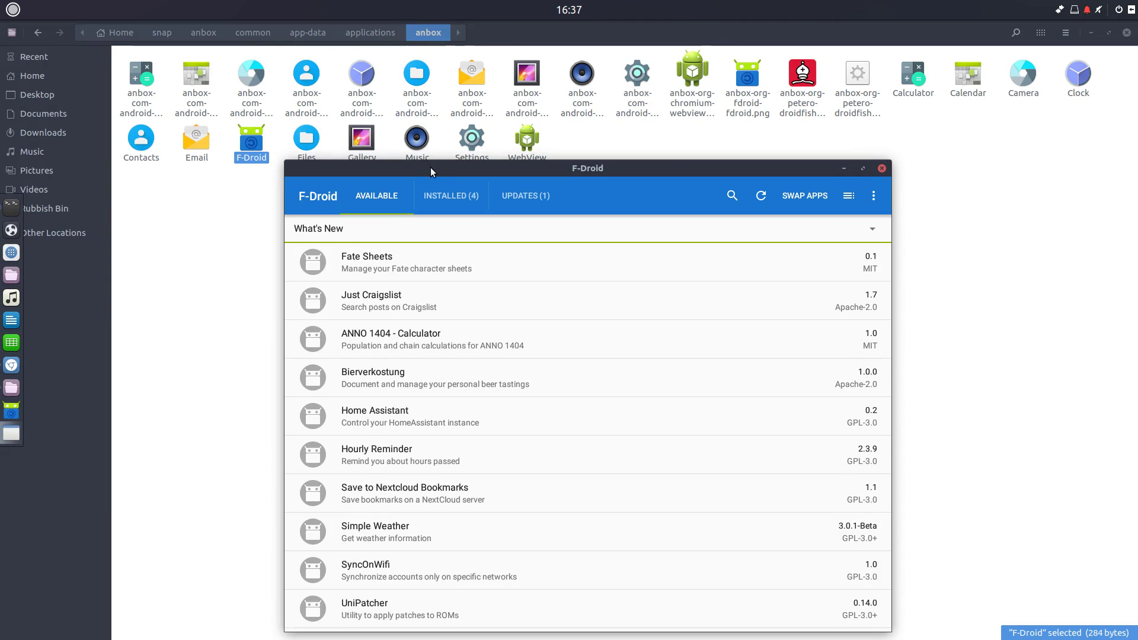
{"action": "left_click_drag", "start_coordinate": [431, 172], "coordinate": [555, 102]}
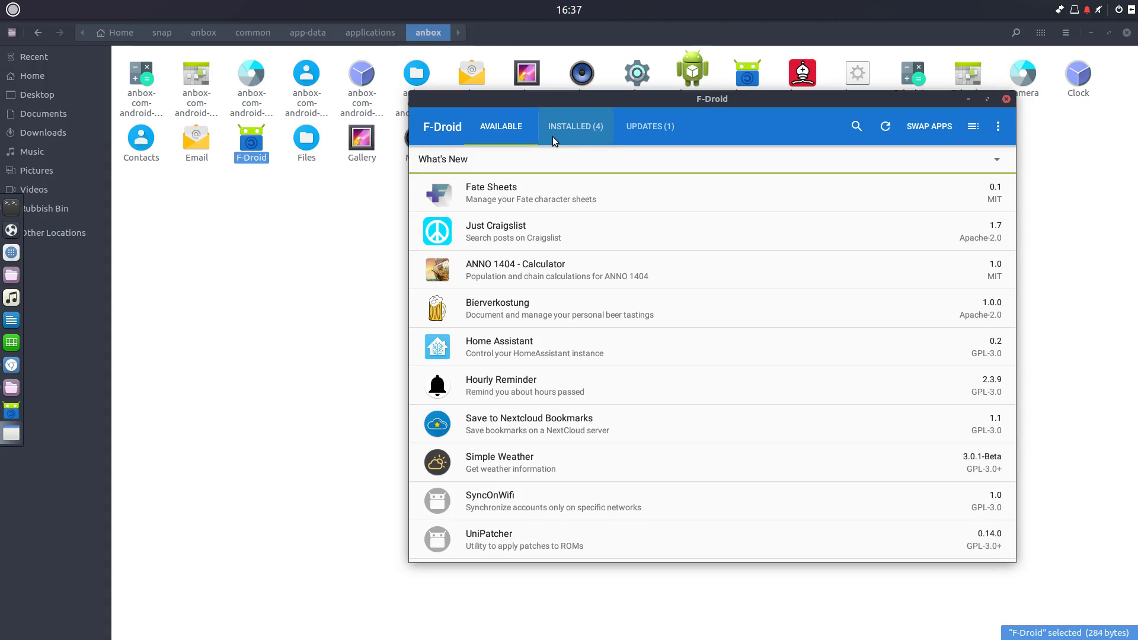
Cycle through the open windows with Alt+Tab until Chromium is in front
{"action": "left_click", "coordinate": [202, 251]}
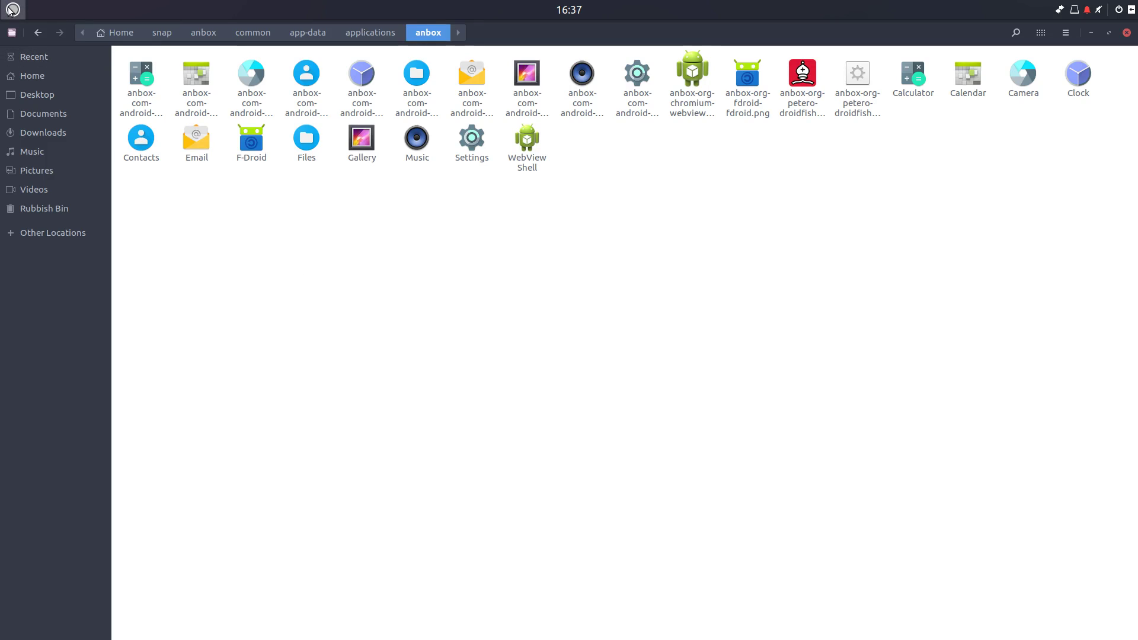
{"action": "key", "text": "alt+Tab"}
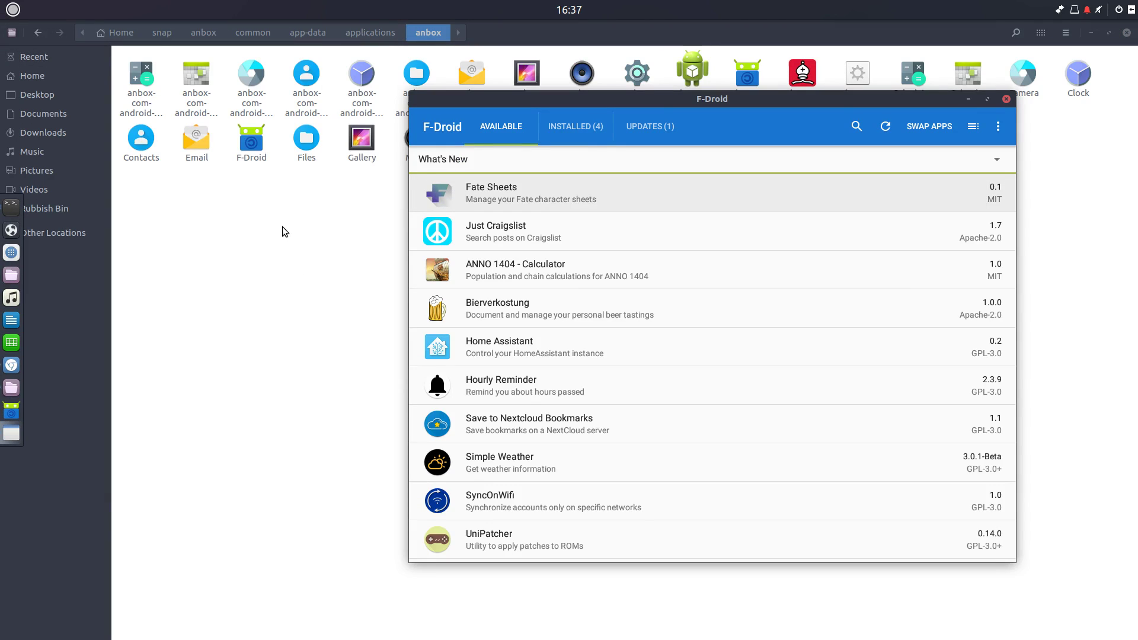
{"action": "key", "text": "alt+Tab"}
{"action": "key", "text": "alt+Tab"}
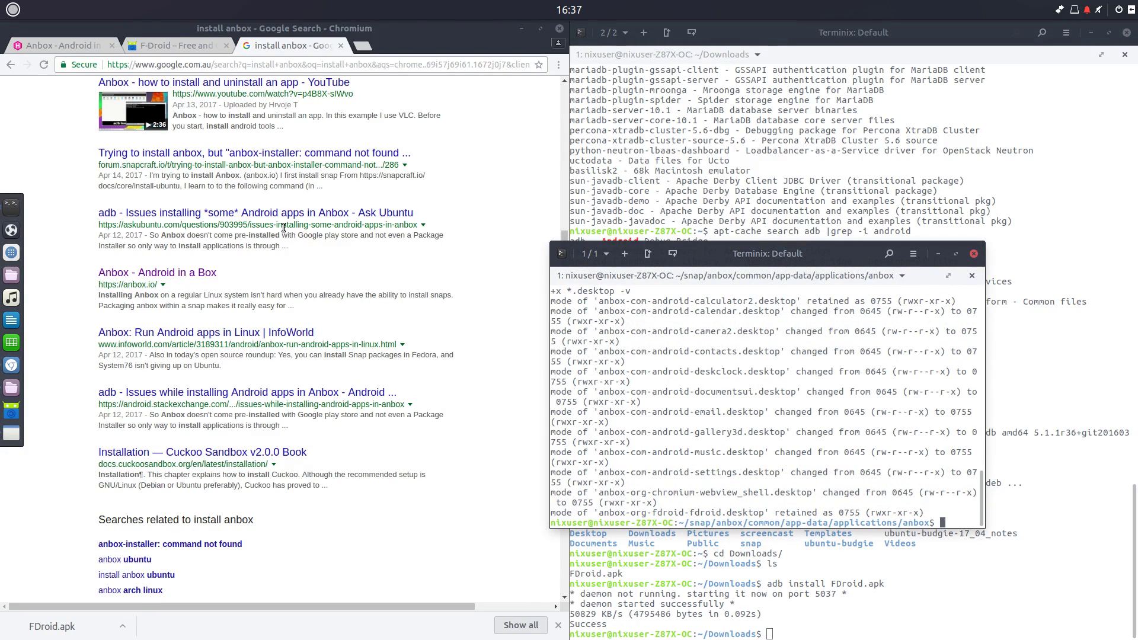
{"action": "key", "text": "alt+Tab"}
{"action": "key", "text": "alt+Tab"}
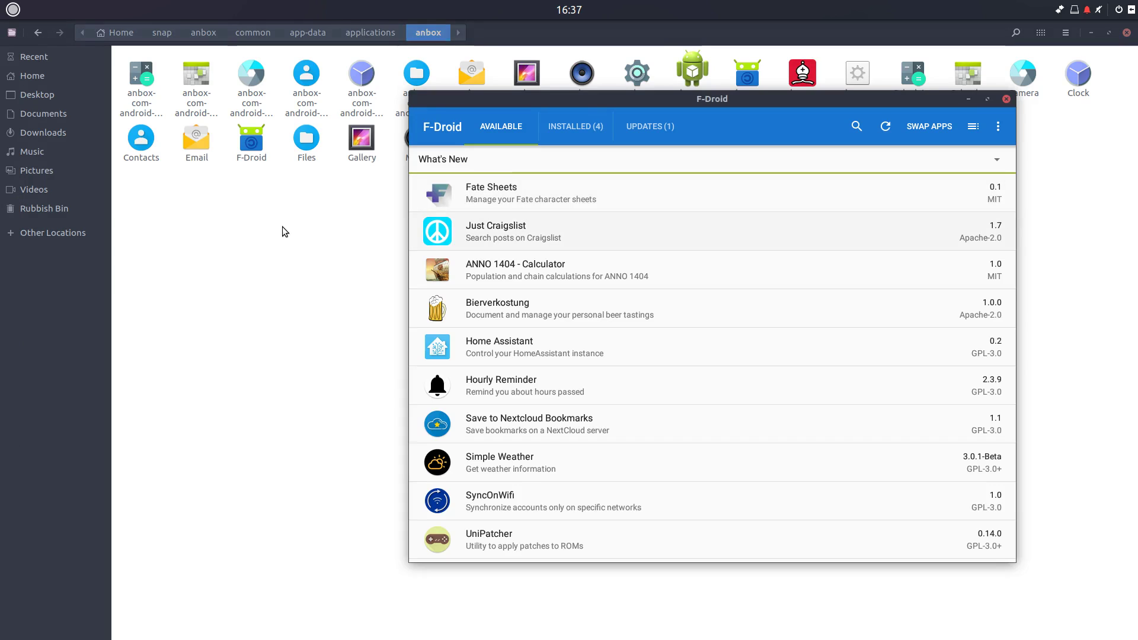
{"action": "key", "text": "alt+Tab"}
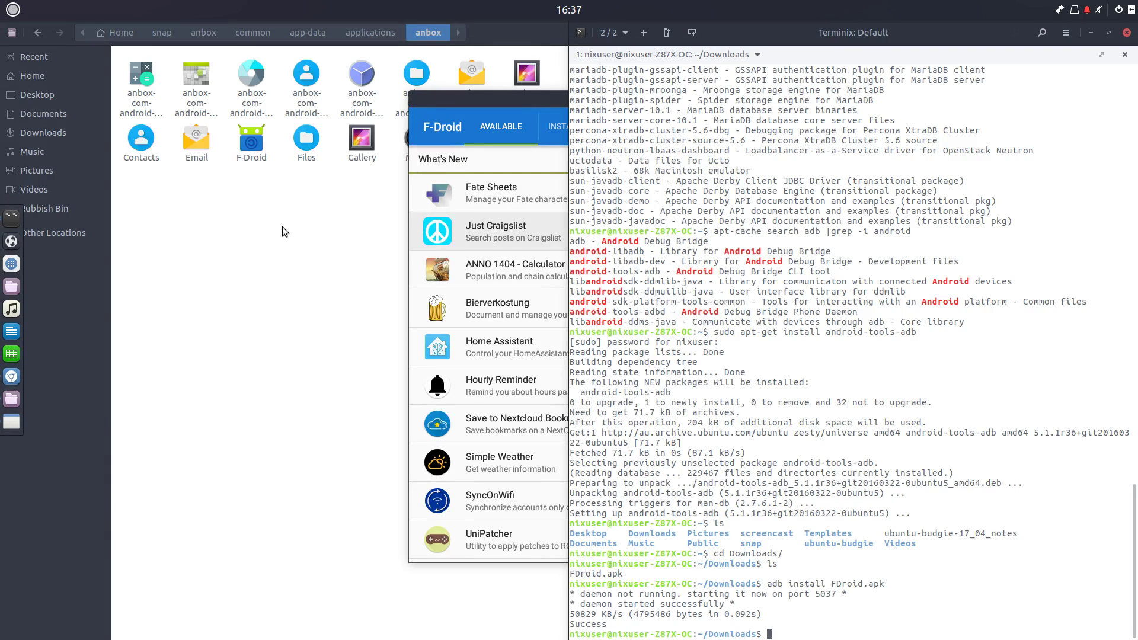
{"action": "key", "text": "alt+Tab"}
{"action": "key", "text": "alt+Tab"}
{"action": "key", "text": "alt+Tab"}
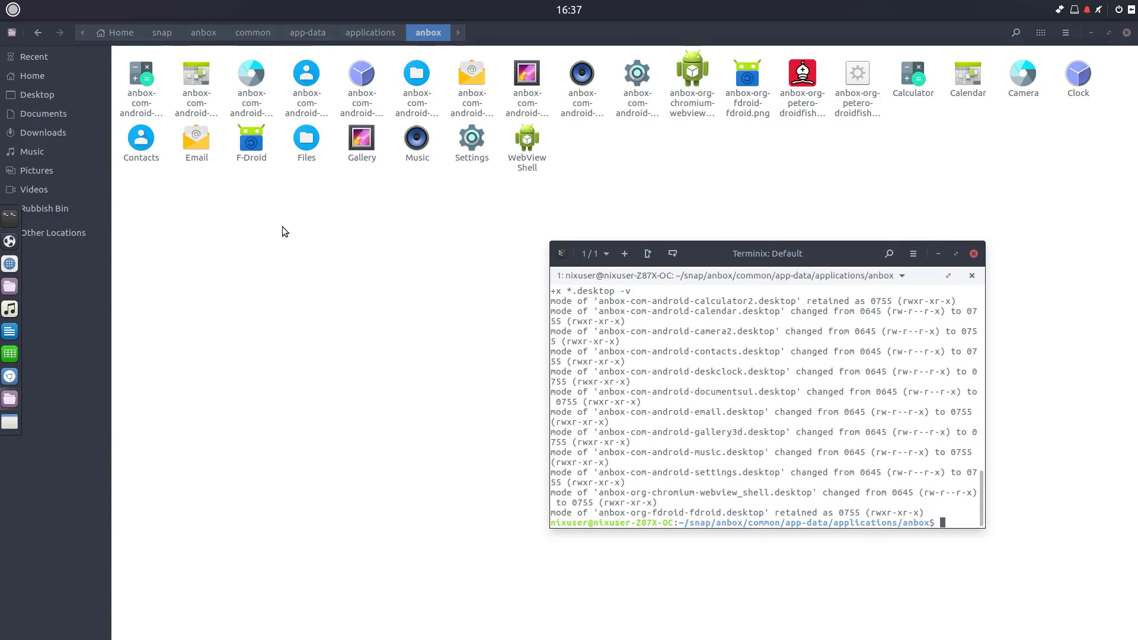
{"action": "key", "text": "alt+Tab"}
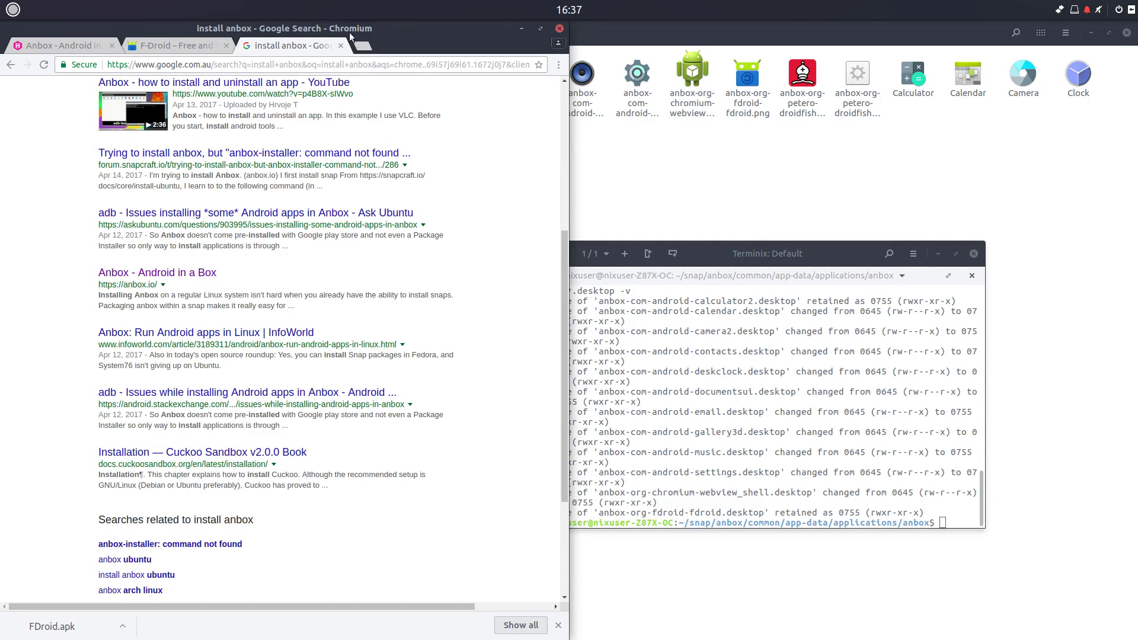
Search Google for 'whatsapp apk', open WhatsApp for Android and start downloading WhatsApp.apk
{"action": "scroll", "coordinate": [400, 147], "scroll_direction": "up", "scroll_amount": 5}
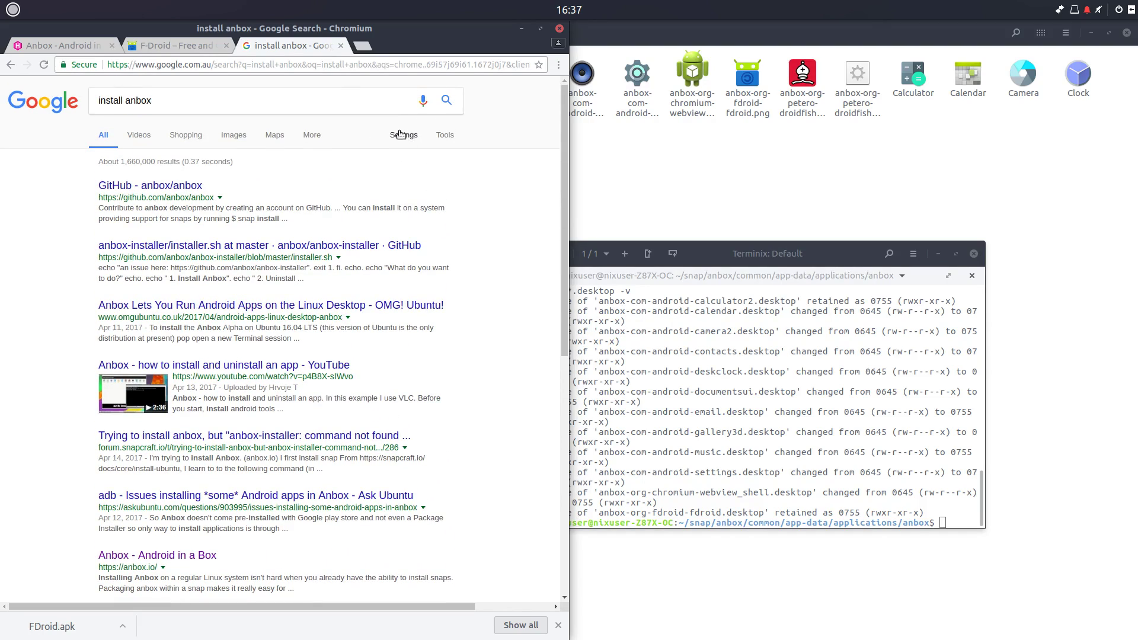
{"action": "triple_click", "coordinate": [225, 87]}
{"action": "type", "text": "what"}
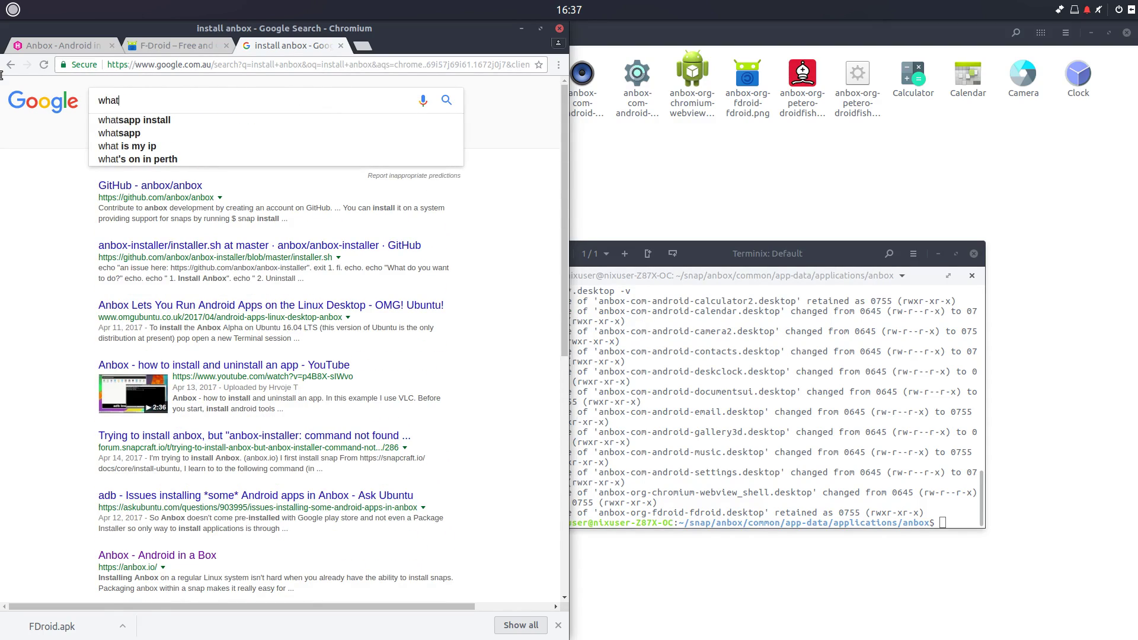
{"action": "type", "text": "sapp apk"}
{"action": "key", "text": "Return"}
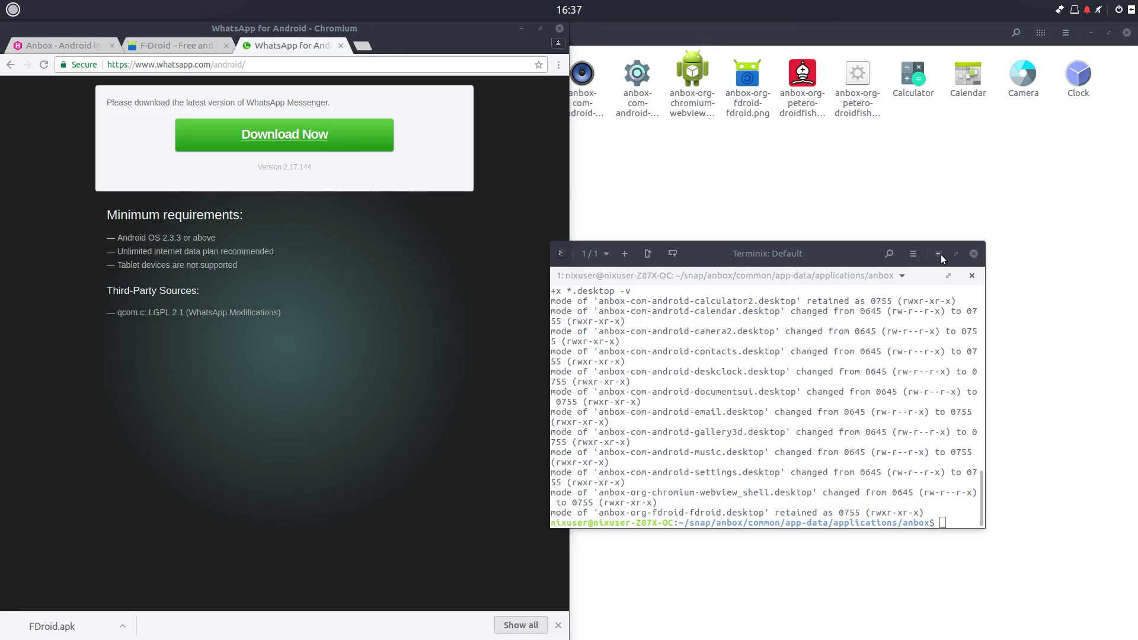
{"action": "left_click", "coordinate": [939, 254]}
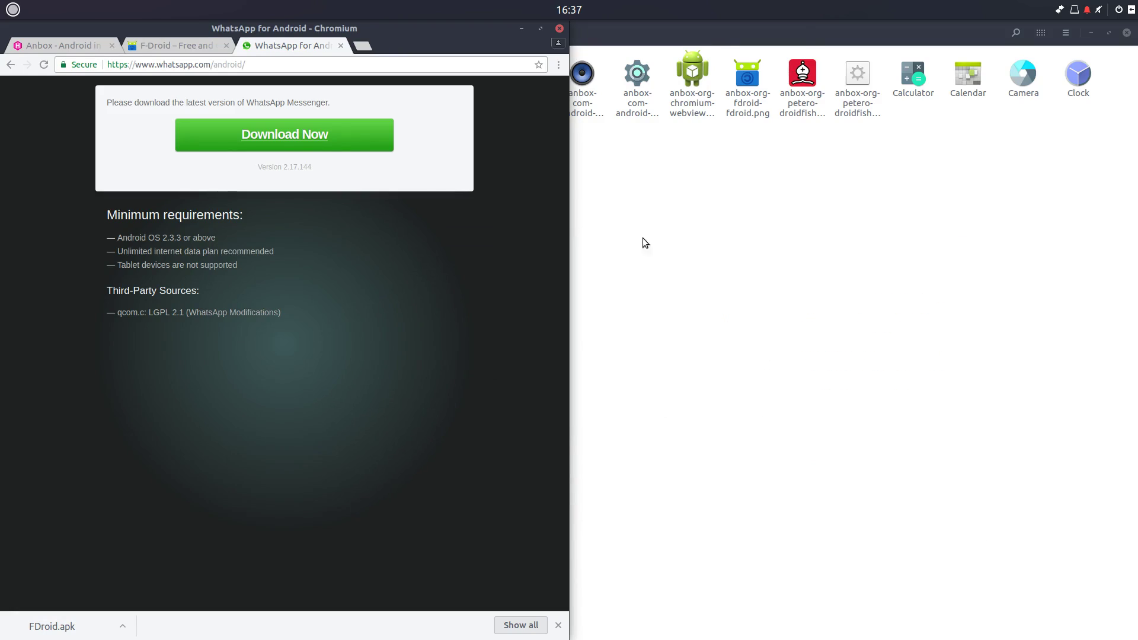
{"action": "left_click", "coordinate": [282, 137]}
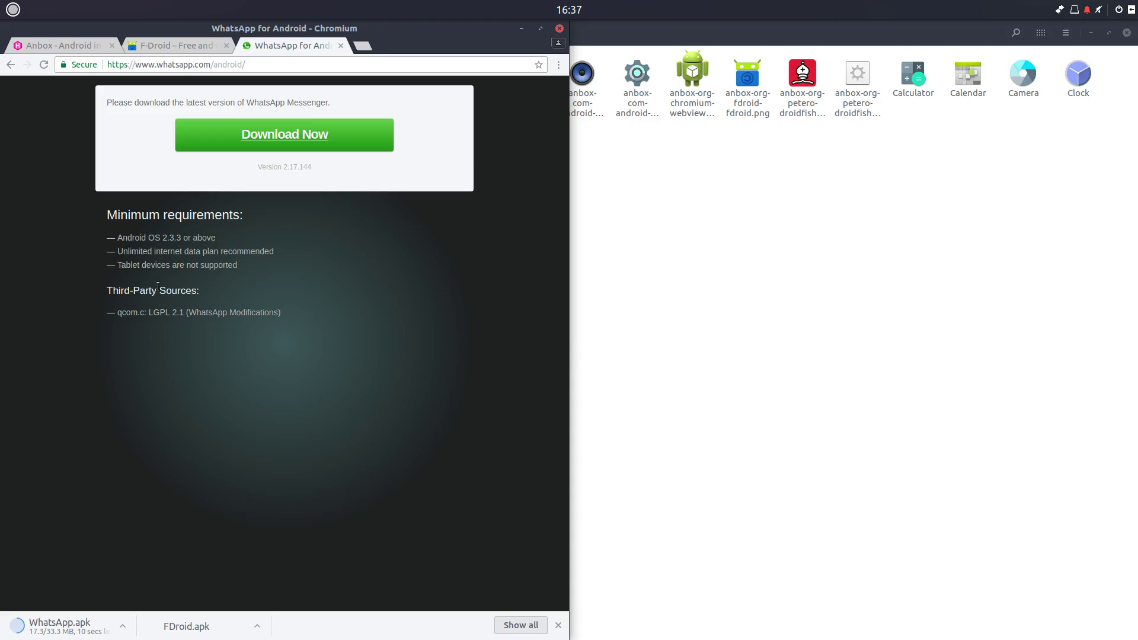
In the terminal, watch the Downloads listing with watch ls until WhatsApp.apk finishes downloading
{"action": "key", "text": "alt+Tab"}
{"action": "key", "text": "alt+Tab"}
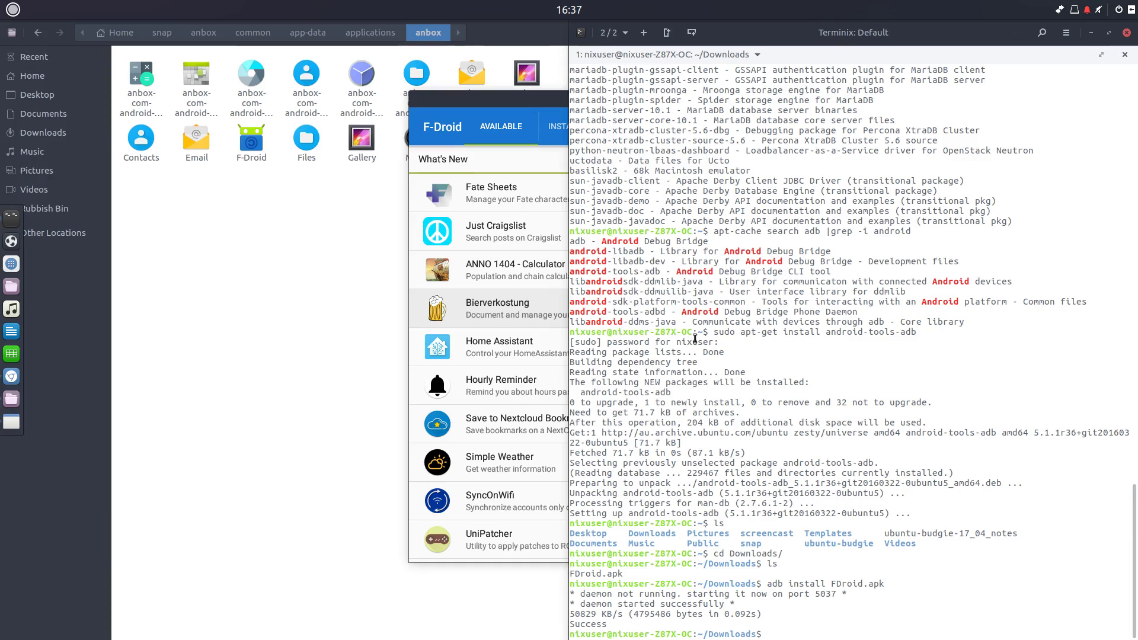
{"action": "type", "text": "ls"}
{"action": "key", "text": "Return"}
{"action": "type", "text": "watch ls"}
{"action": "key", "text": "Return"}
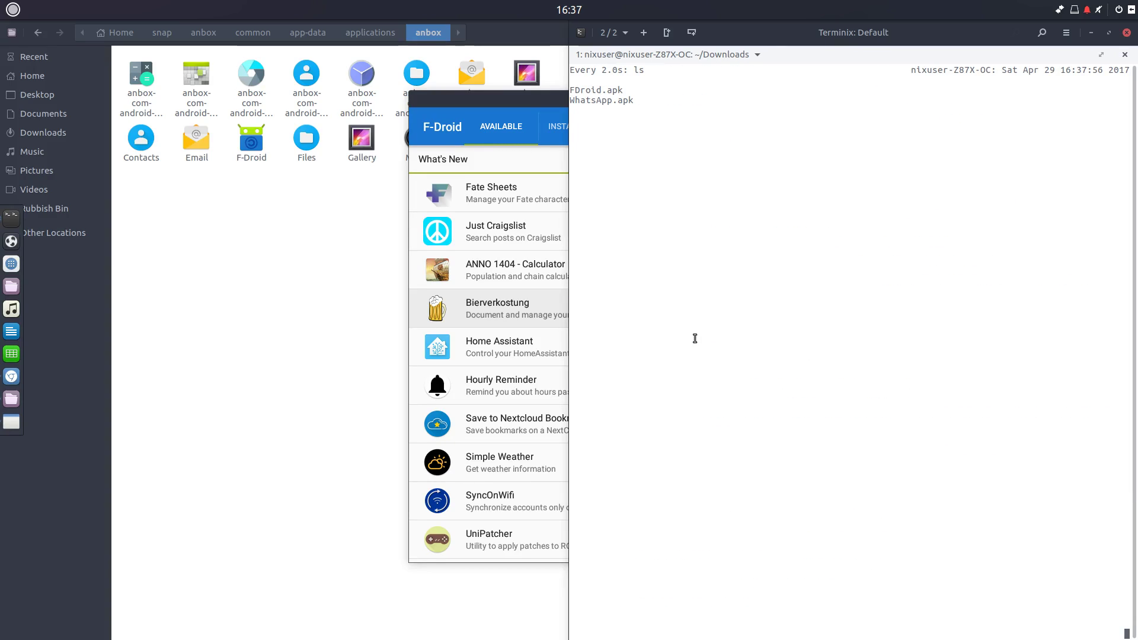
{"action": "key", "text": "ctrl+c"}
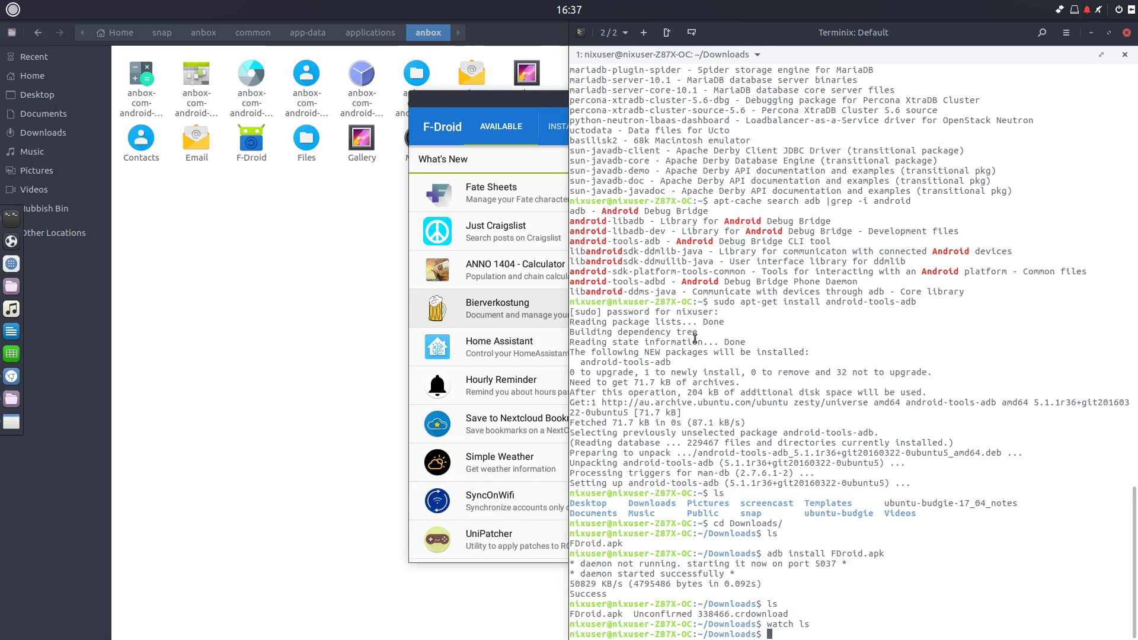
Confirm WhatsApp.apk is in Downloads and enter adb install WhatsApp.apk
{"action": "type", "text": "adb install"}
{"action": "key", "text": "Tab"}
{"action": "key", "text": "Tab"}
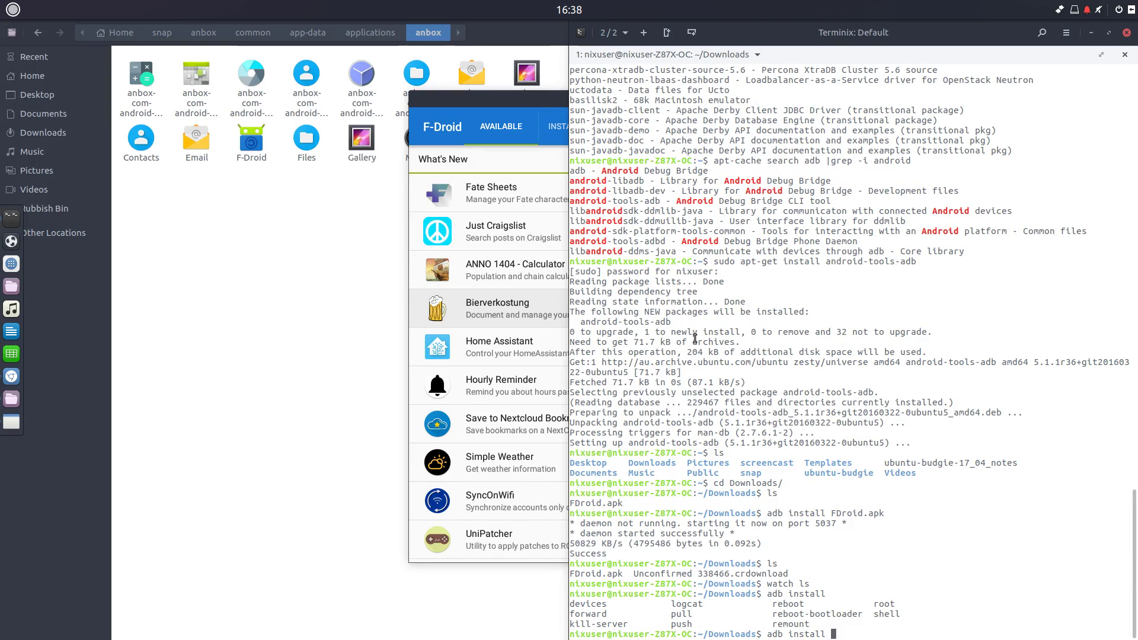
{"action": "key", "text": "ctrl+c"}
{"action": "type", "text": "ls"}
{"action": "key", "text": "Return"}
{"action": "type", "text": "adb install Wh"}
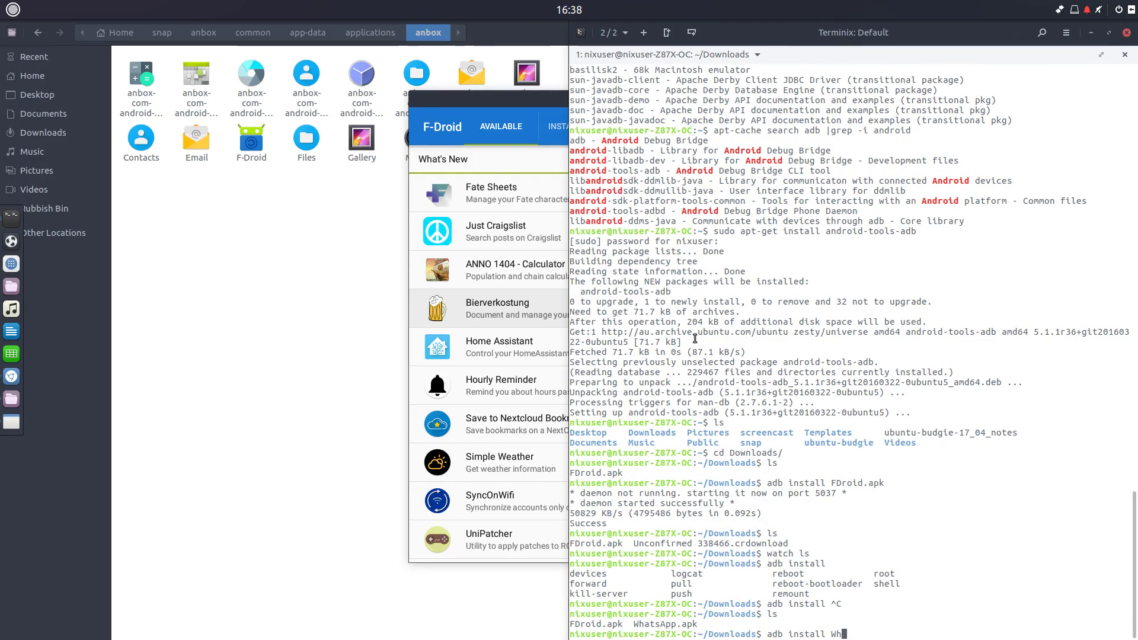
{"action": "type", "text": "atsApp.apk"}
Install WhatsApp.apk into Anbox, then refresh the Files anbox folder to show its WhatsApp launcher and icon
{"action": "key", "text": "Return"}
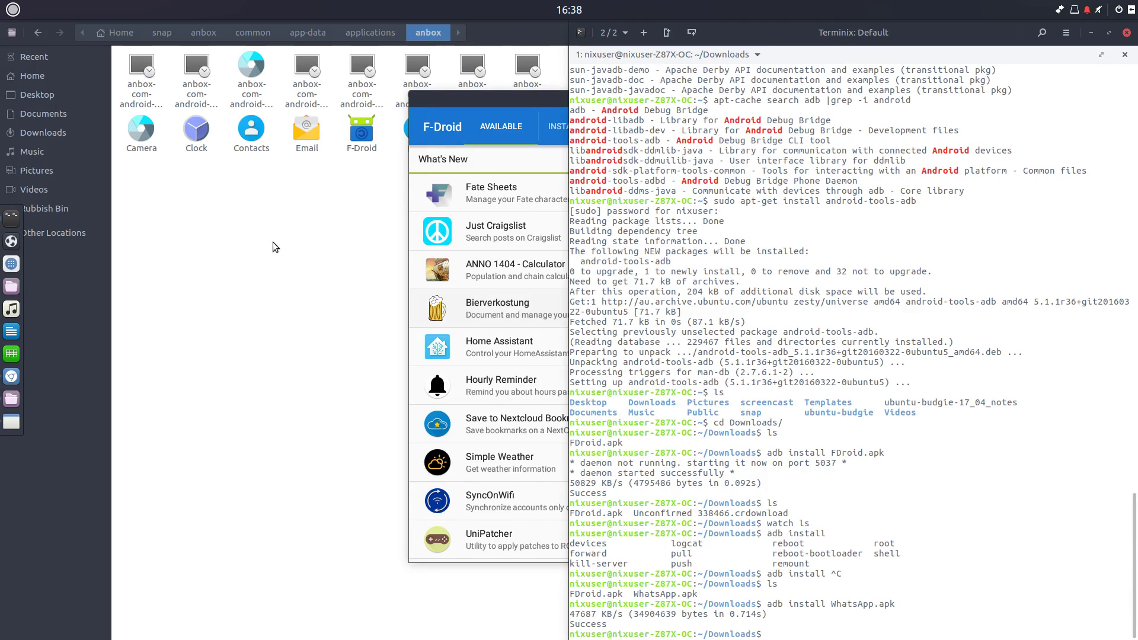
{"action": "left_click", "coordinate": [272, 242]}
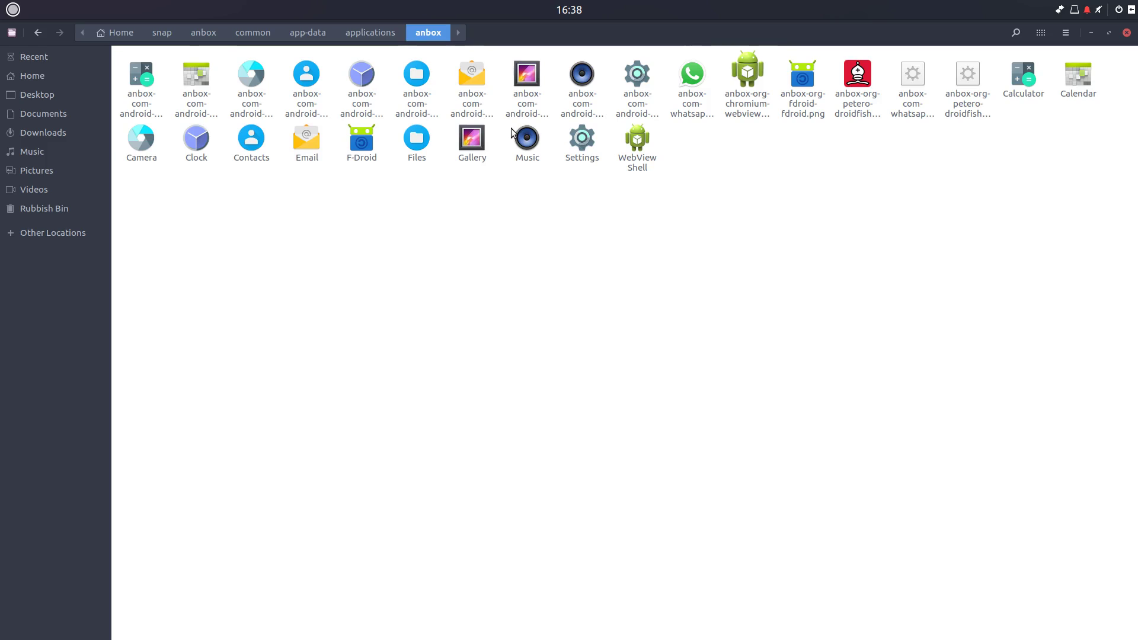
{"action": "left_click", "coordinate": [692, 77]}
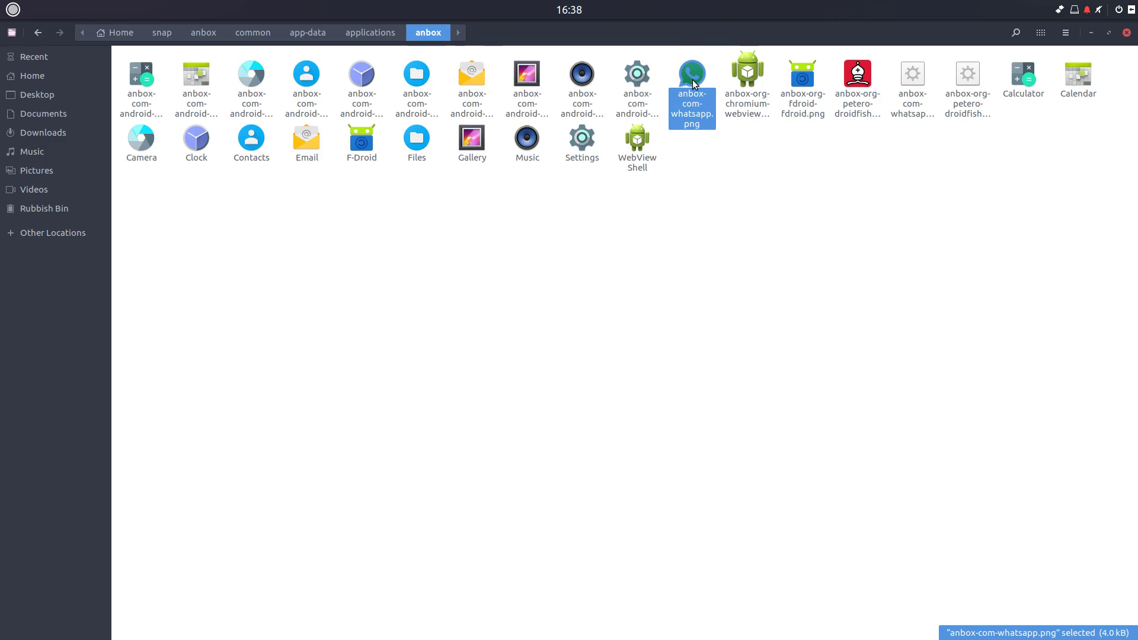
{"action": "left_click", "coordinate": [712, 213]}
{"action": "right_click", "coordinate": [713, 212]}
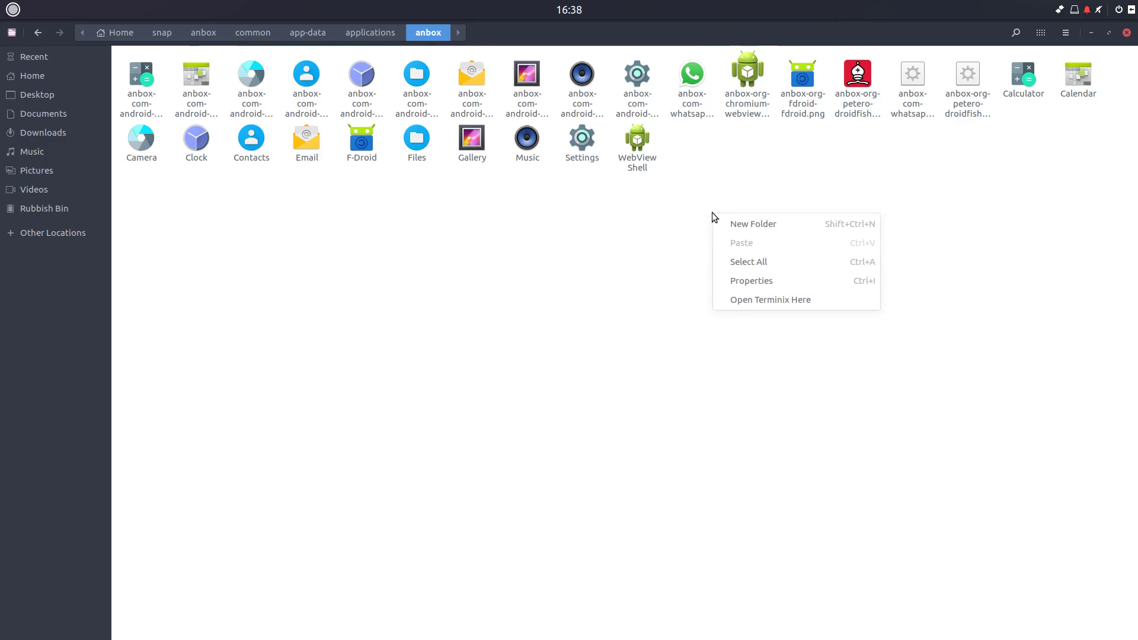
{"action": "left_click", "coordinate": [637, 230]}
{"action": "left_click", "coordinate": [370, 33]}
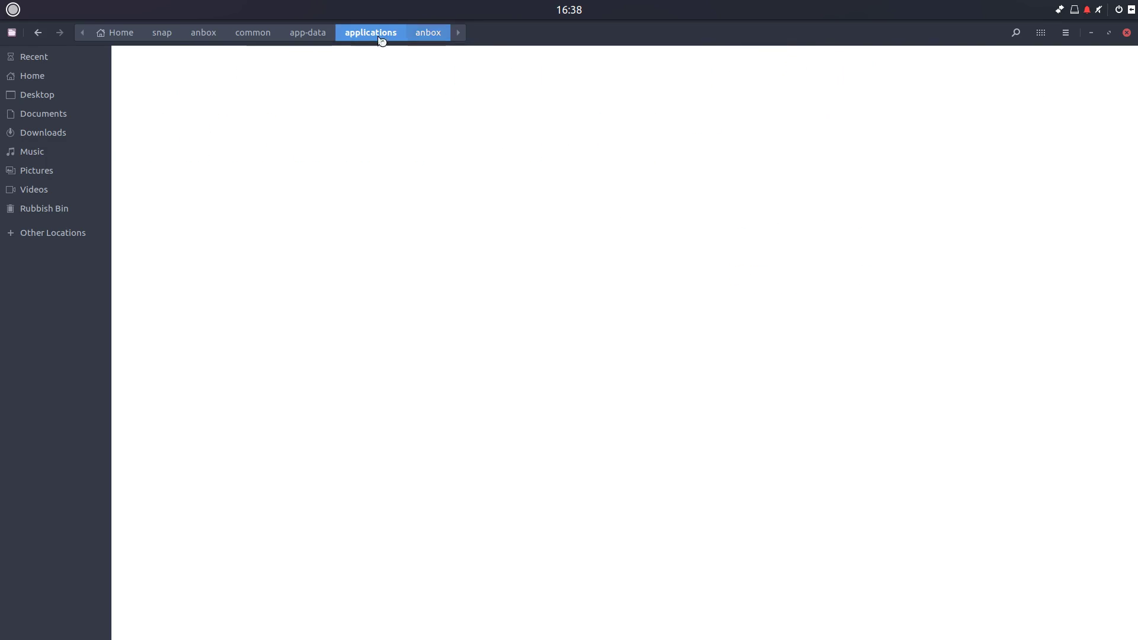
{"action": "left_click", "coordinate": [426, 35]}
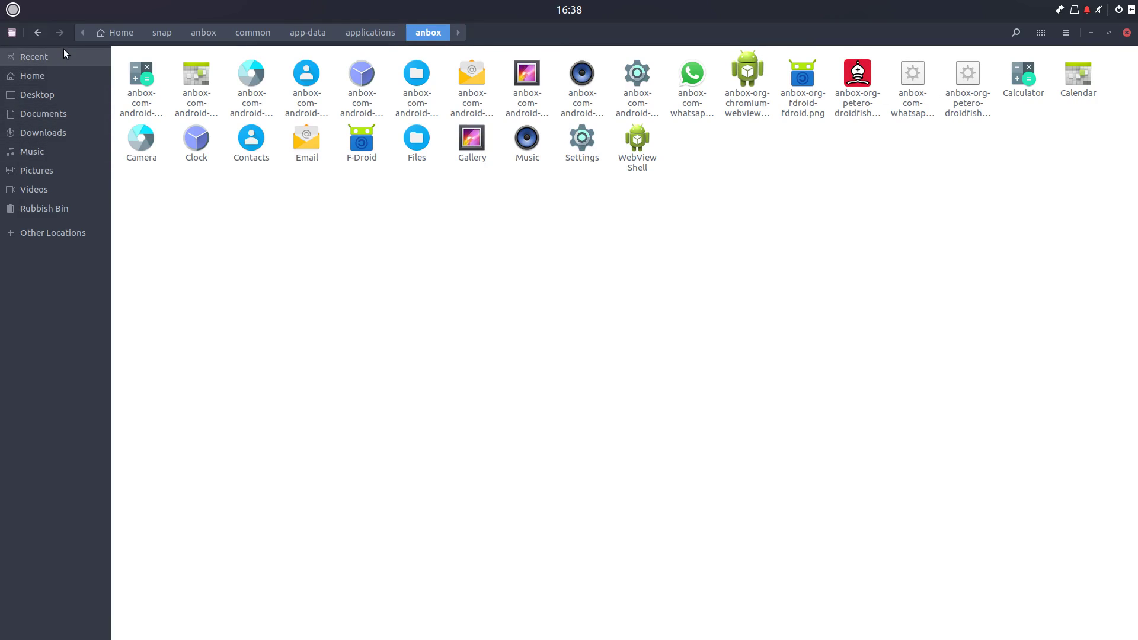
List the contents of the anbox applications folder in the terminal
{"action": "key", "text": "alt+Tab"}
{"action": "key", "text": "alt+Tab"}
{"action": "key", "text": "alt+Tab"}
{"action": "key", "text": "alt+Tab"}
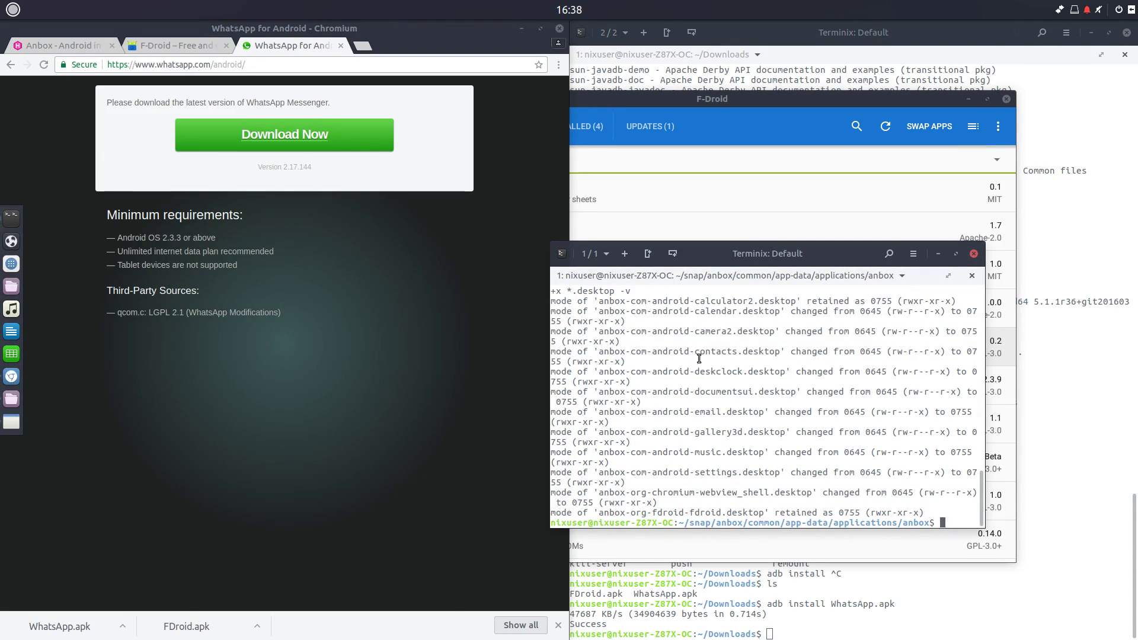
{"action": "type", "text": "ls"}
{"action": "key", "text": "Return"}
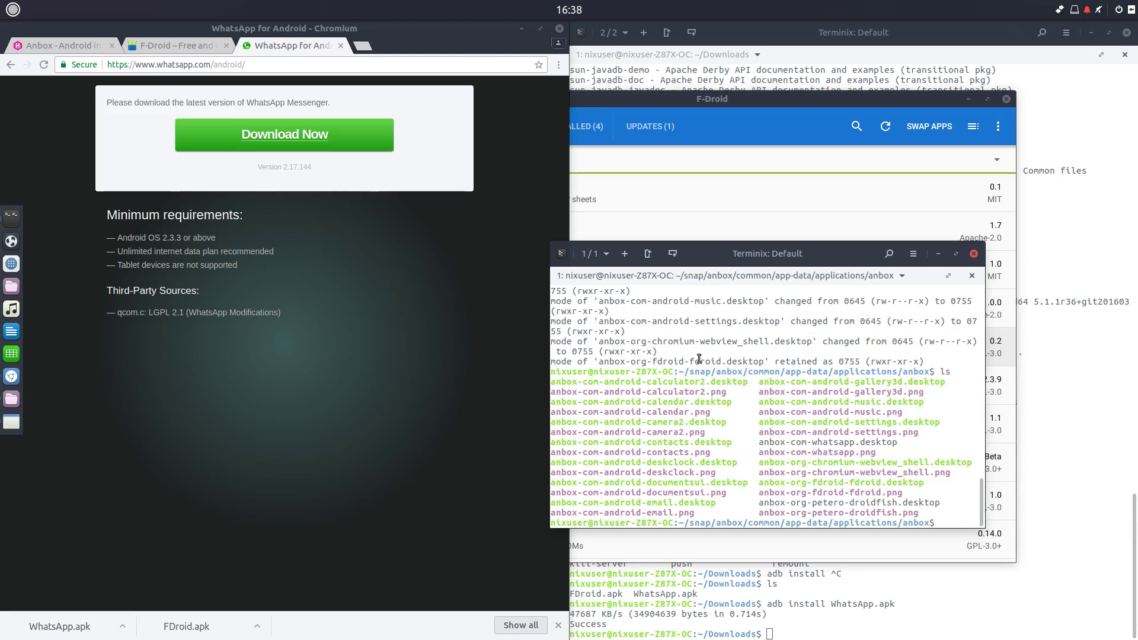
Run chmod a+x on anbox-com-whatsapp.desktop and anbox-org-petero-droidfish.desktop using Tab completion
{"action": "type", "text": "chmod a"}
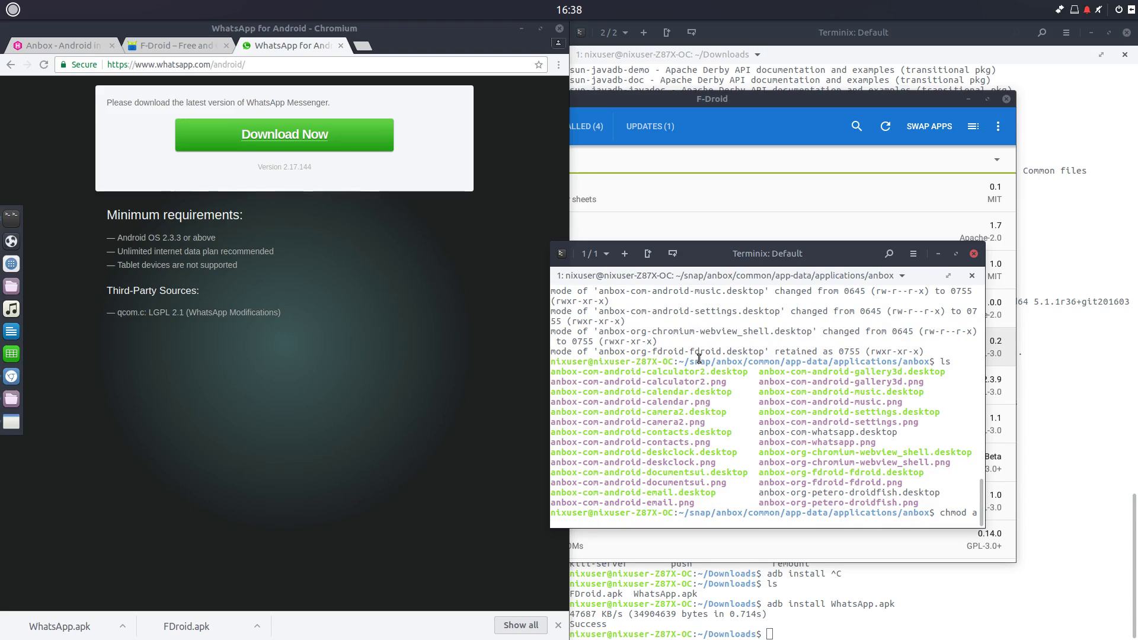
{"action": "type", "text": "+"}
{"action": "type", "text": "a"}
{"action": "key", "text": "BackSpace"}
{"action": "key", "text": "BackSpace"}
{"action": "key", "text": "BackSpace"}
{"action": "key", "text": "BackSpace"}
{"action": "key", "text": "BackSpace"}
{"action": "key", "text": "BackSpace"}
{"action": "key", "text": "BackSpace"}
{"action": "type", "text": "-c"}
{"action": "key", "text": "Tab"}
{"action": "type", "text": "d"}
{"action": "key", "text": "Tab"}
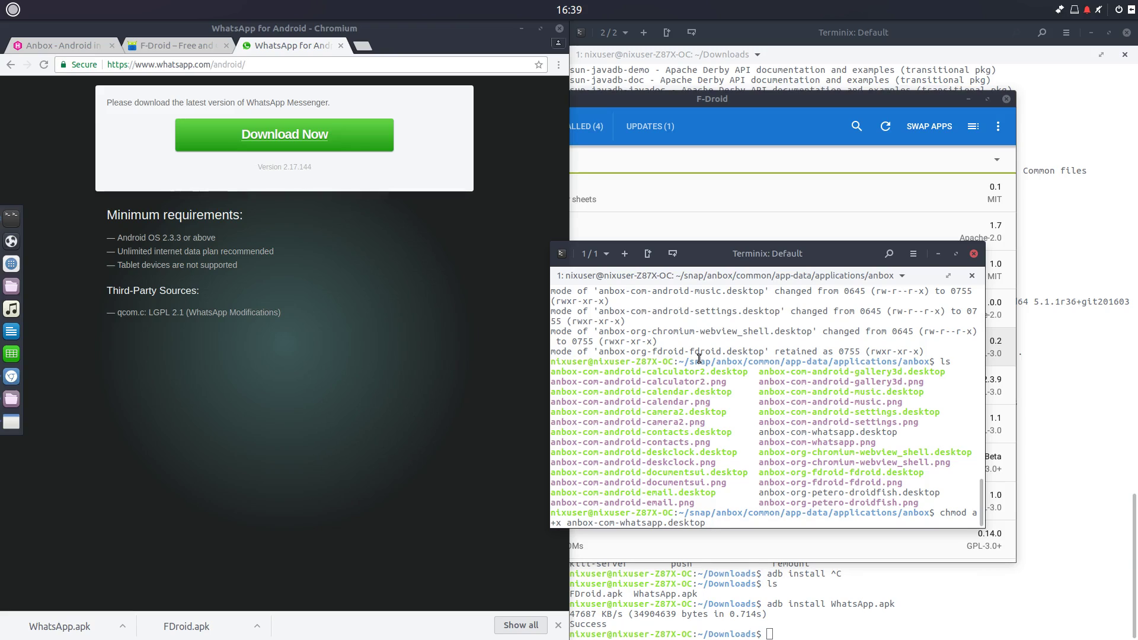
{"action": "type", "text": "an"}
{"action": "key", "text": "Tab"}
{"action": "type", "text": "pe"}
{"action": "key", "text": "BackSpace"}
{"action": "key", "text": "BackSpace"}
{"action": "type", "text": "org-pe"}
{"action": "key", "text": "Tab"}
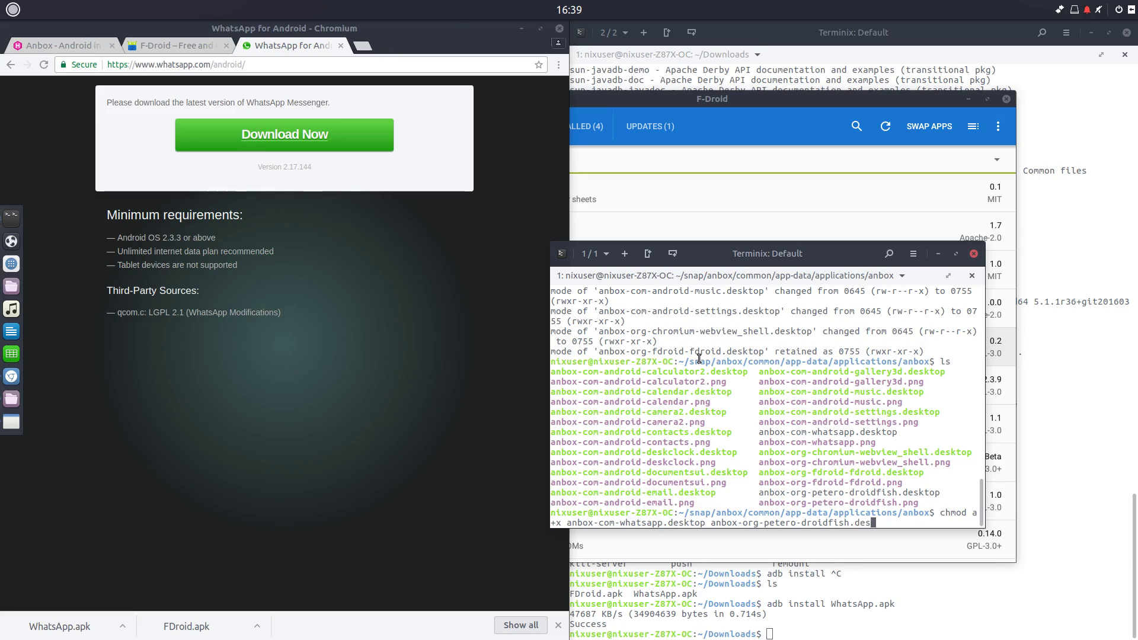
{"action": "type", "text": "des"}
{"action": "key", "text": "Tab"}
{"action": "key", "text": "Return"}
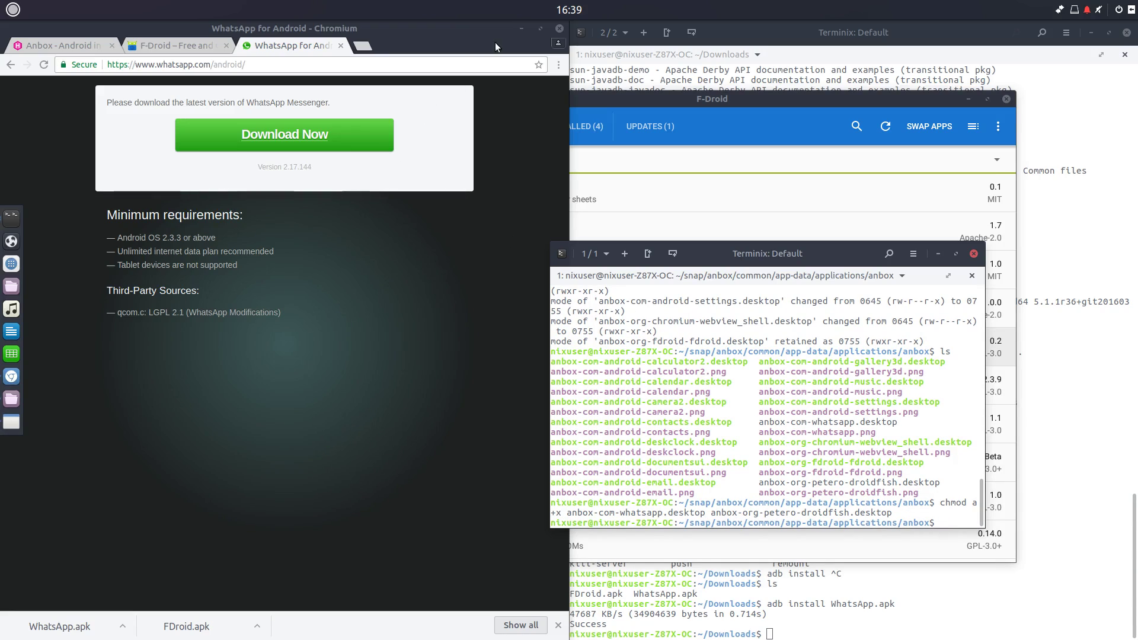
Minimise Chromium, F-Droid and both terminal windows to reveal the Files anbox folder
{"action": "left_click", "coordinate": [522, 29]}
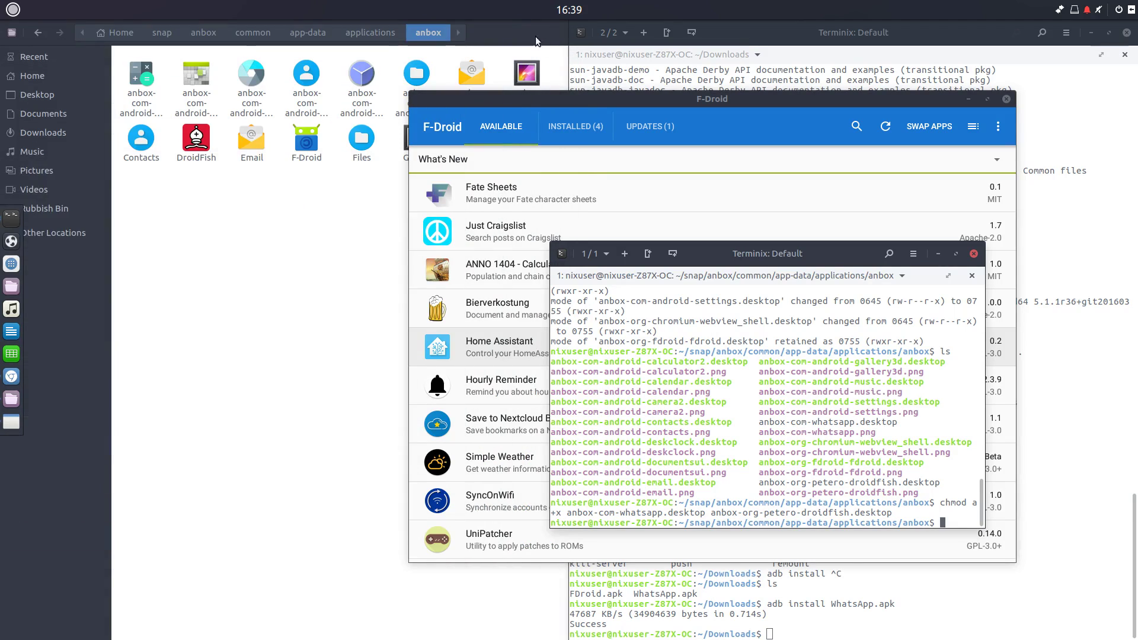
{"action": "left_click", "coordinate": [938, 254]}
{"action": "left_click", "coordinate": [968, 98]}
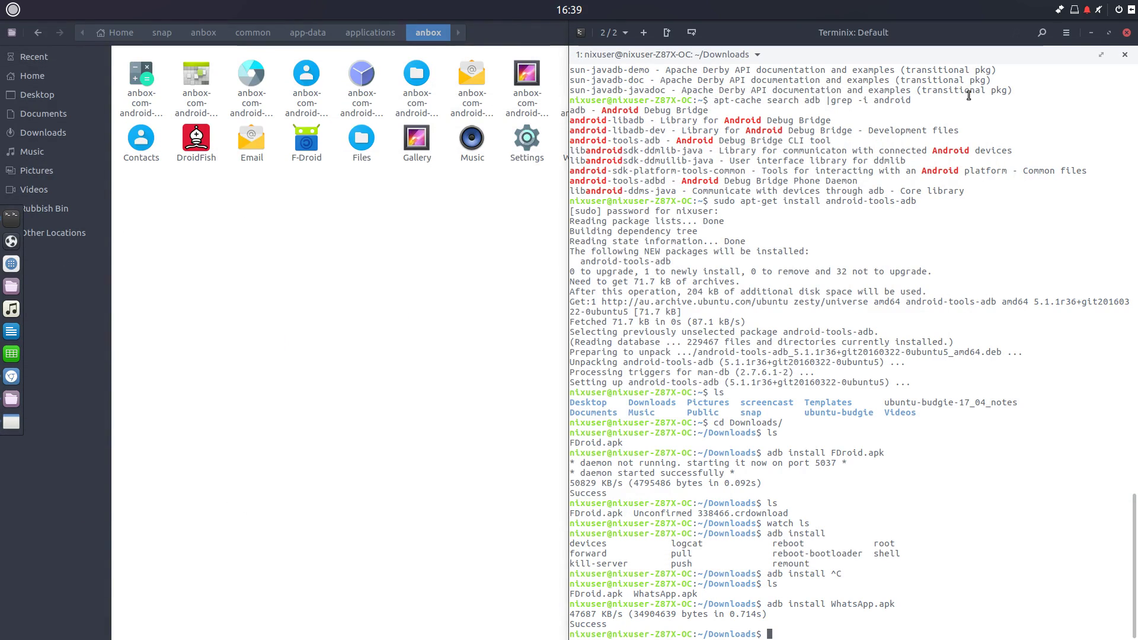
{"action": "left_click", "coordinate": [1092, 32]}
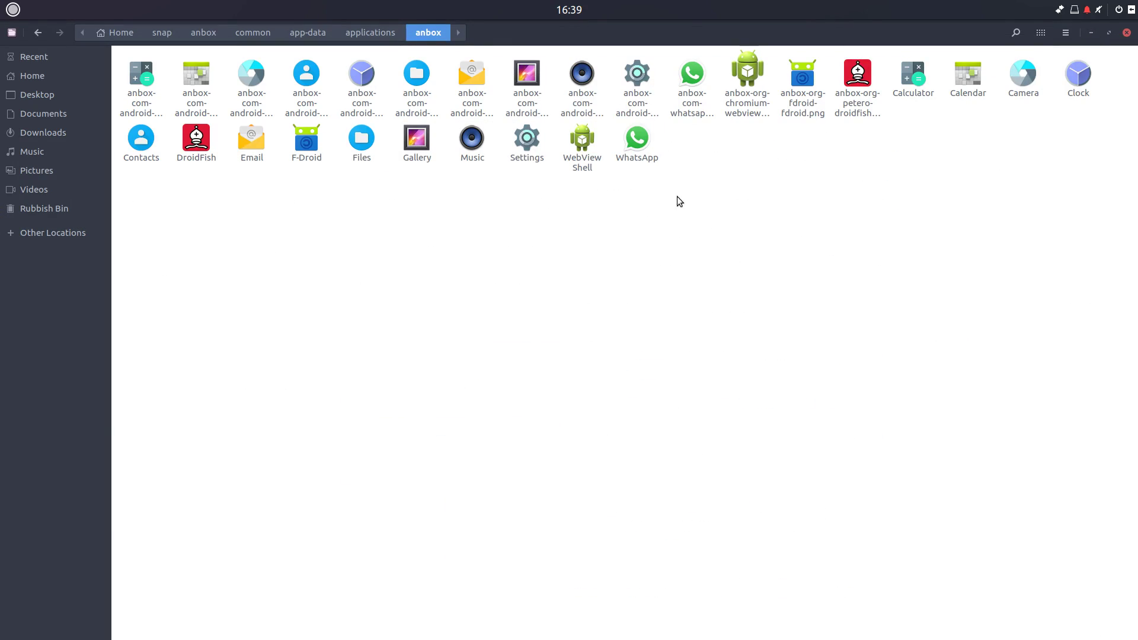
Launch DroidFish from its launcher and move its window toward the left
{"action": "left_click", "coordinate": [645, 141]}
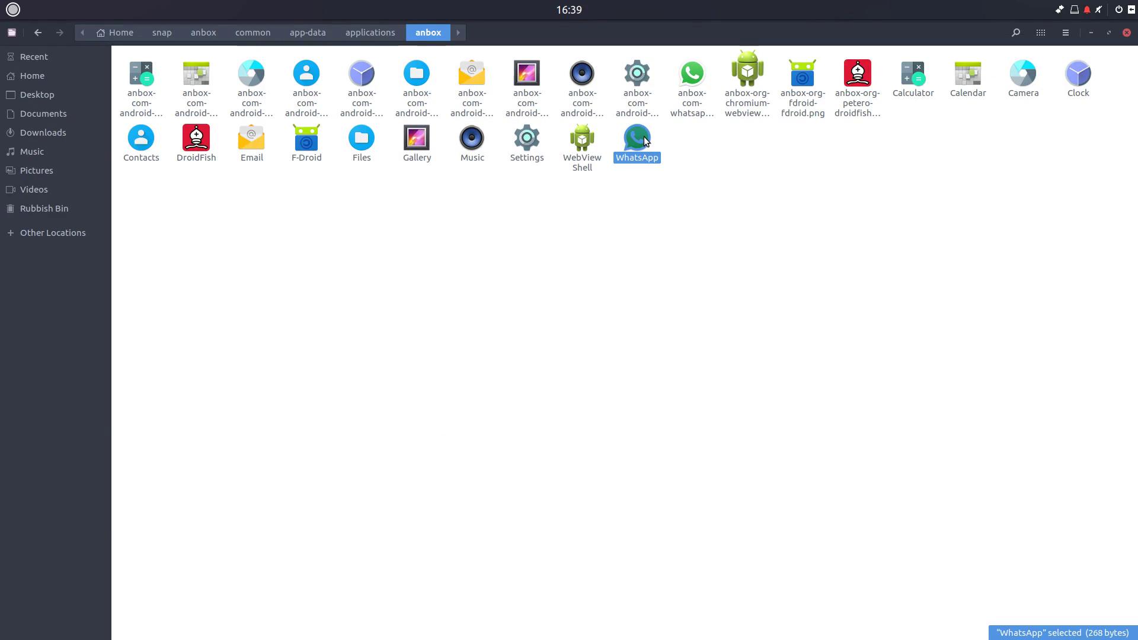
{"action": "left_click", "coordinate": [200, 142]}
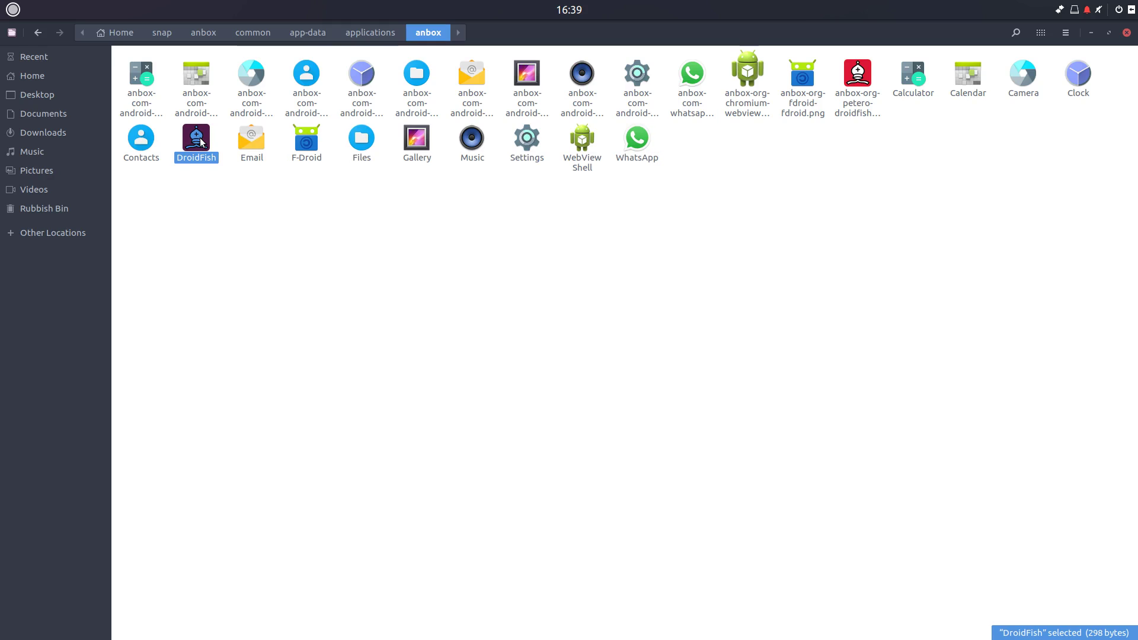
{"action": "double_click", "coordinate": [196, 145]}
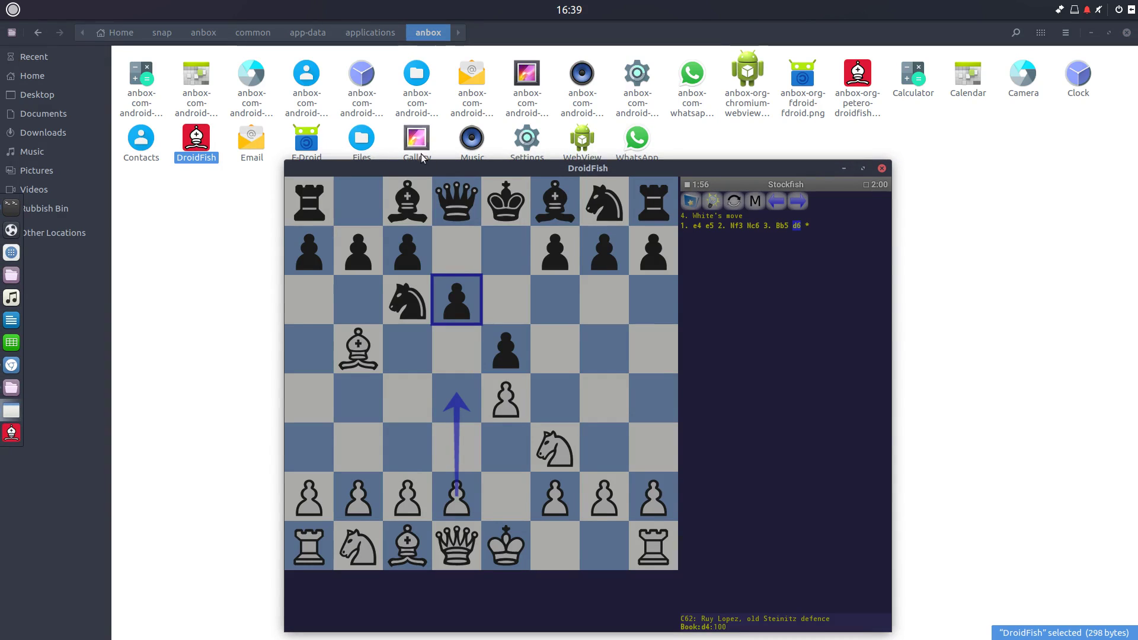
{"action": "left_click_drag", "start_coordinate": [492, 169], "coordinate": [3, 230]}
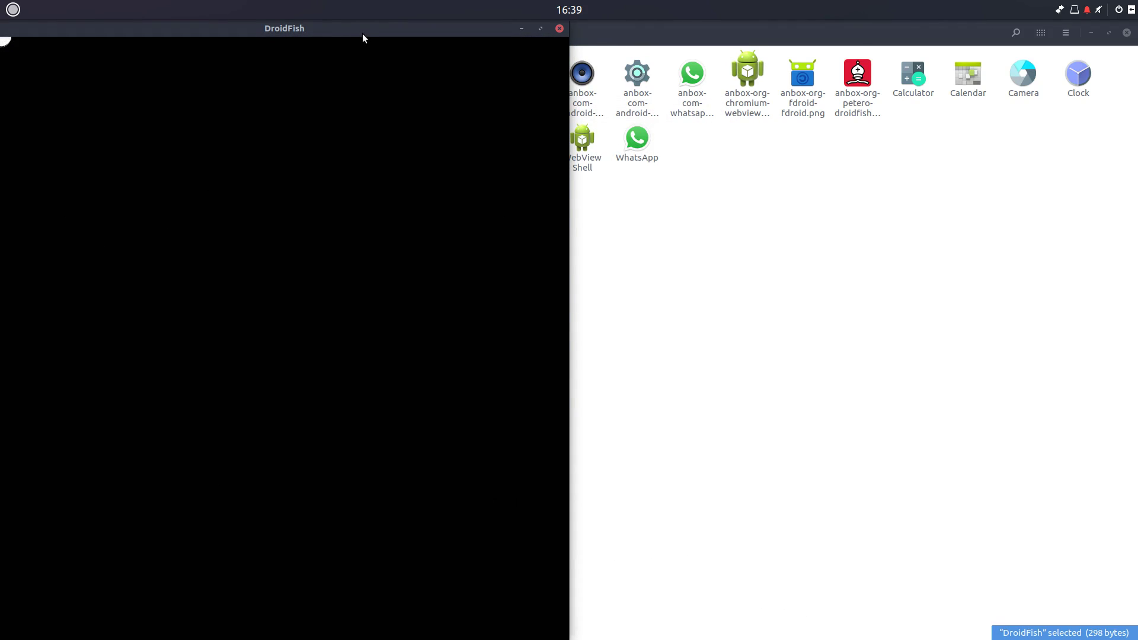
{"action": "left_click_drag", "start_coordinate": [363, 29], "coordinate": [564, 109]}
{"action": "left_click_drag", "start_coordinate": [636, 104], "coordinate": [598, 108]}
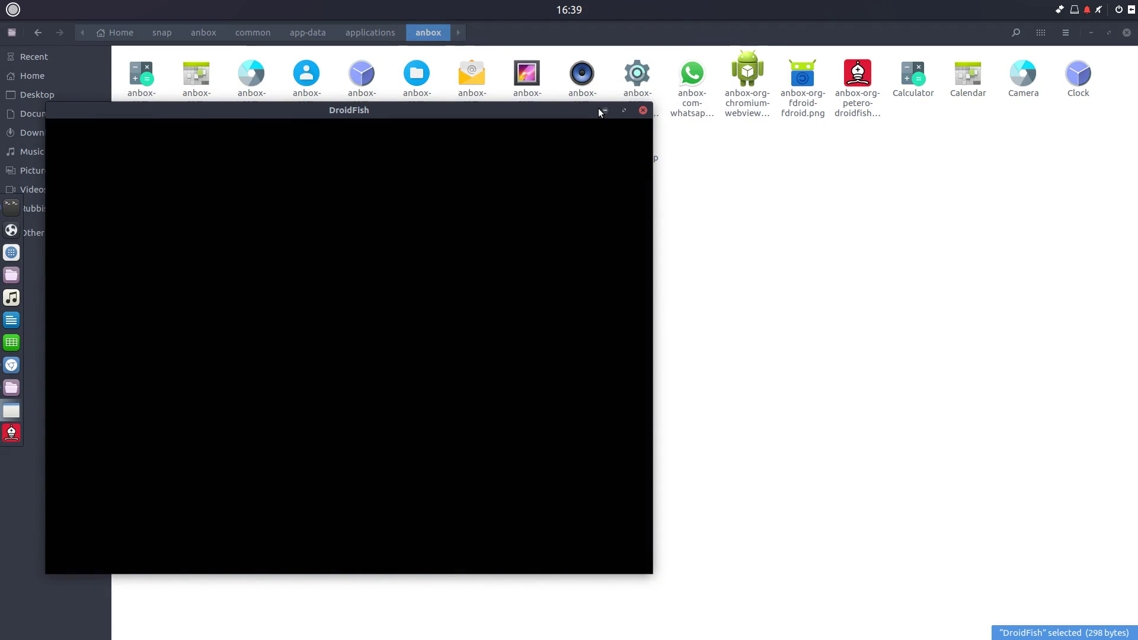
Close DroidFish, launch WhatsApp from its launcher and dismiss the custom ROM alert
{"action": "left_click", "coordinate": [642, 110]}
{"action": "double_click", "coordinate": [638, 146]}
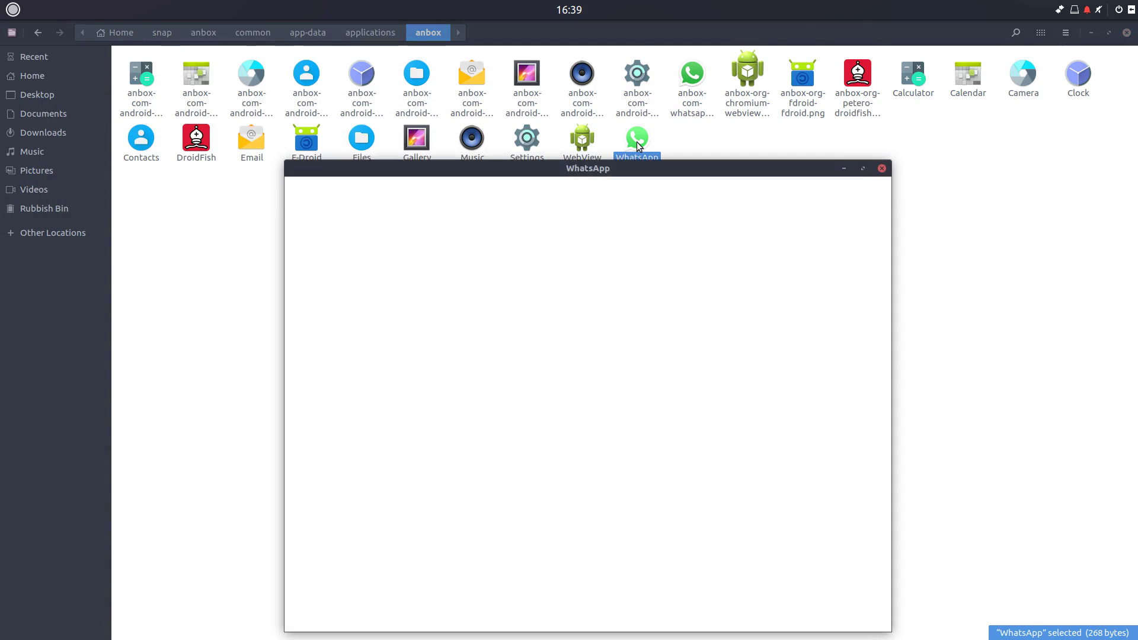
{"action": "left_click_drag", "start_coordinate": [627, 171], "coordinate": [657, 91]}
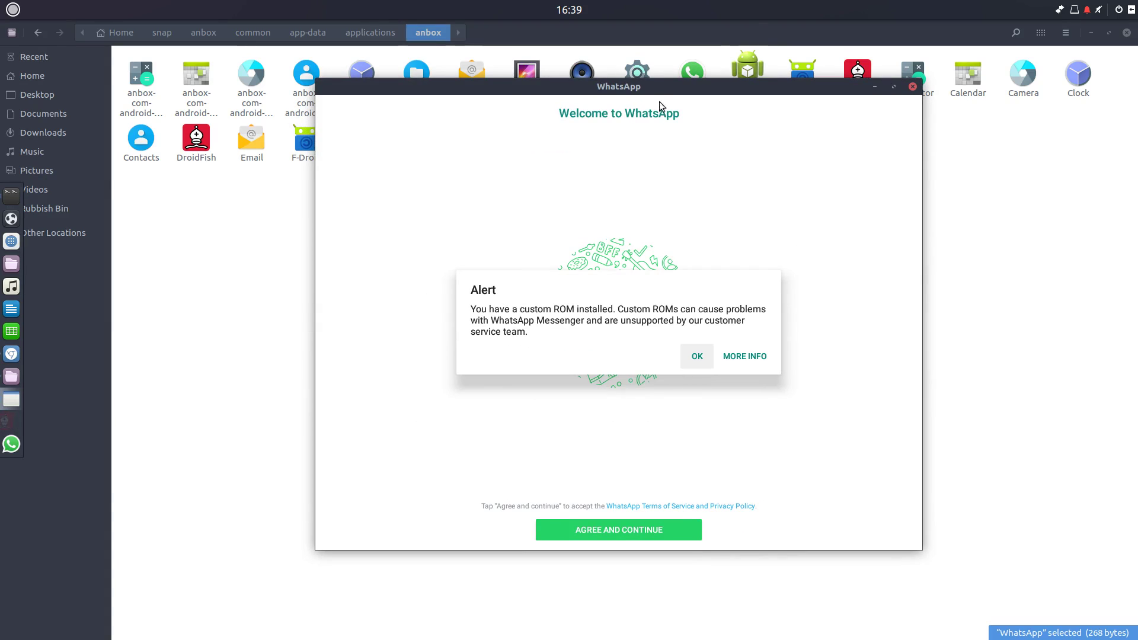
{"action": "left_click", "coordinate": [700, 353]}
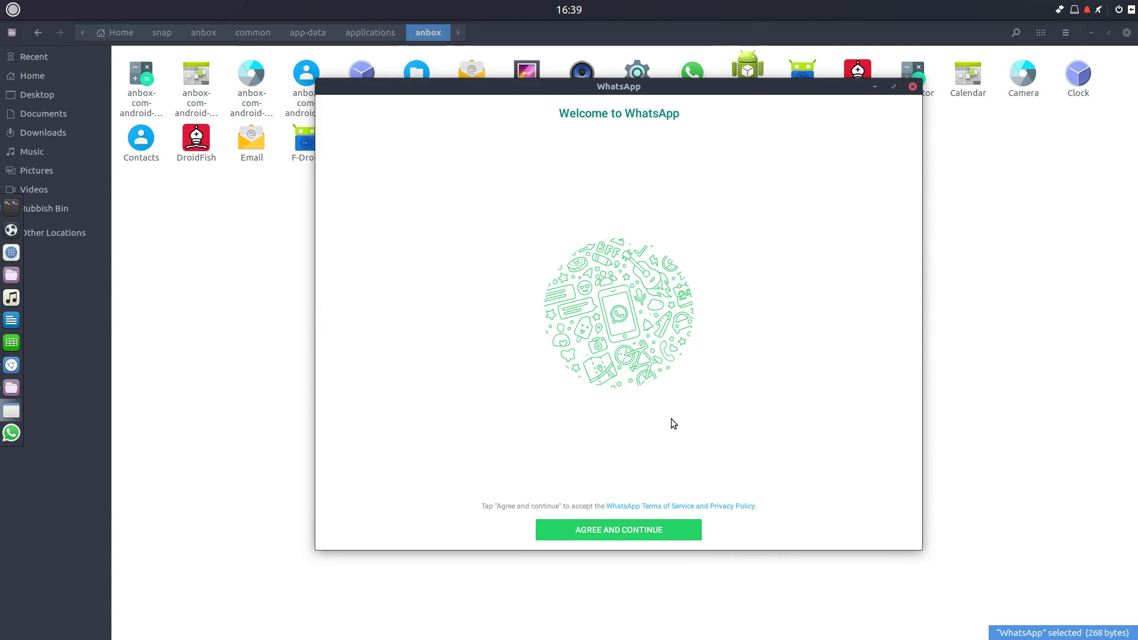
Accept WhatsApp's terms, dismiss the contacts permission request, then close WhatsApp
{"action": "left_click", "coordinate": [628, 533]}
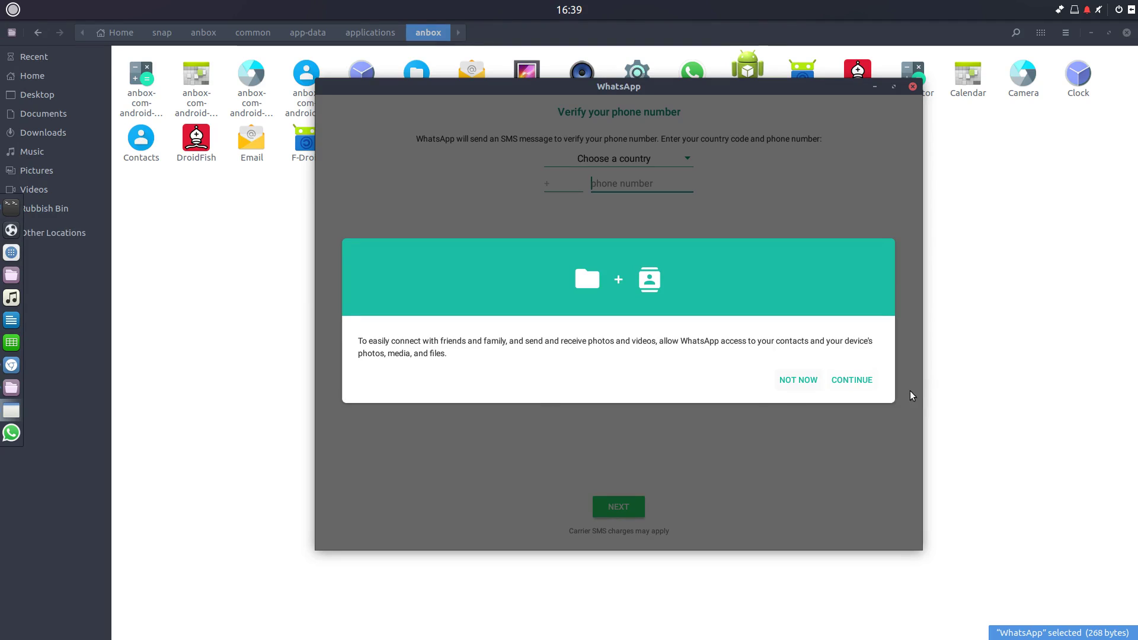
{"action": "left_click", "coordinate": [805, 380]}
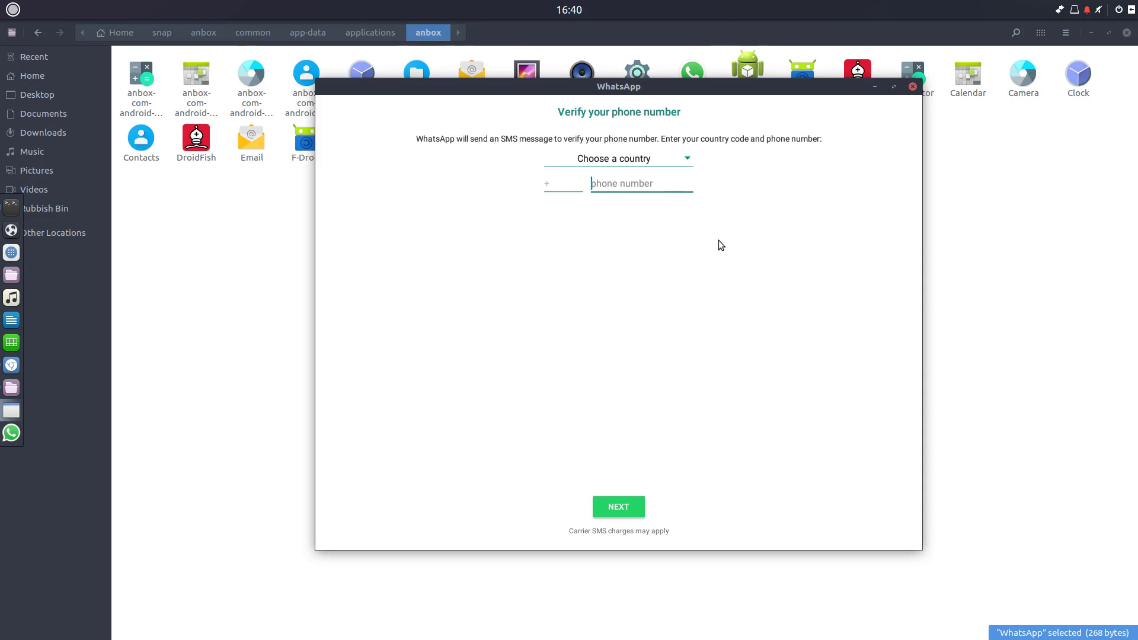
{"action": "left_click_drag", "start_coordinate": [678, 89], "coordinate": [726, 116]}
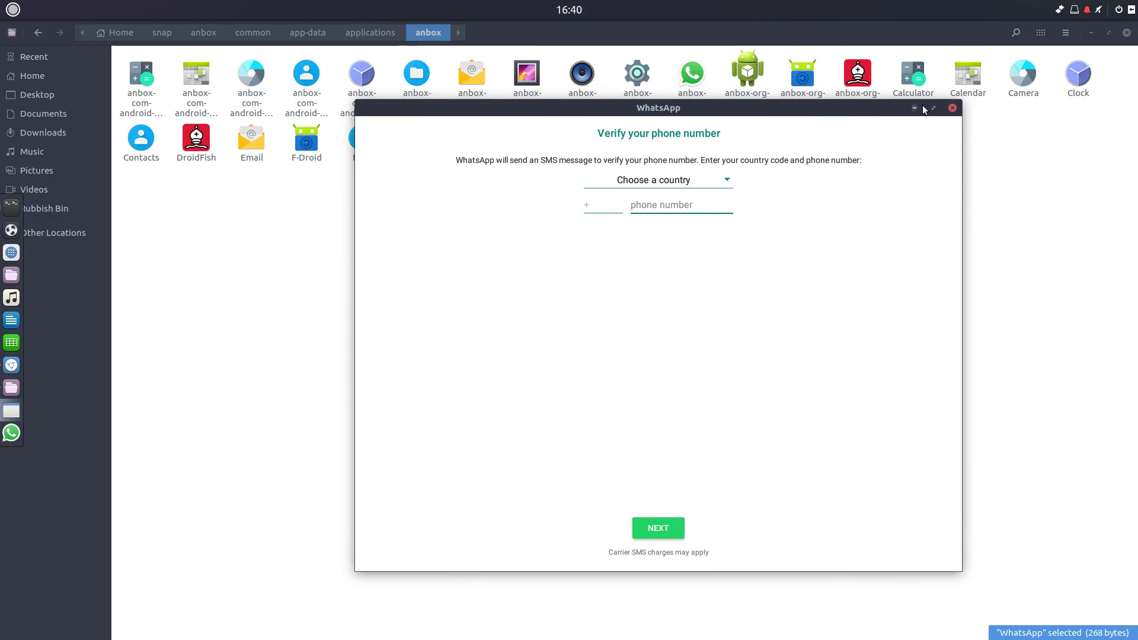
{"action": "left_click", "coordinate": [952, 109]}
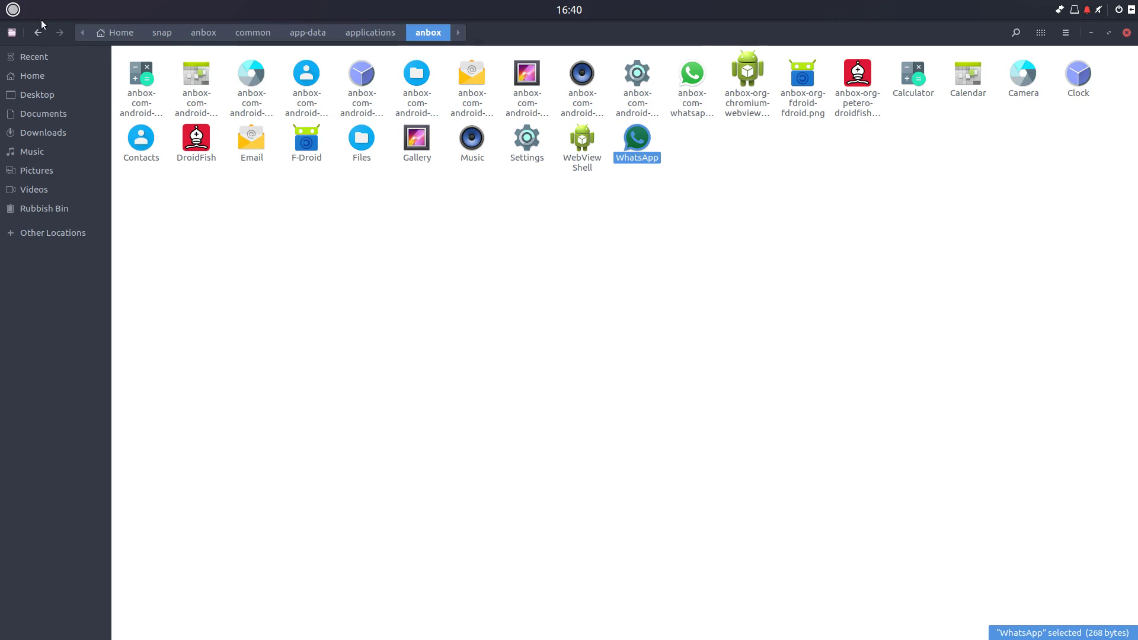
Switch to Terminix's first session and stop the running anbox session-manager with Ctrl+C
{"action": "key", "text": "alt+Tab"}
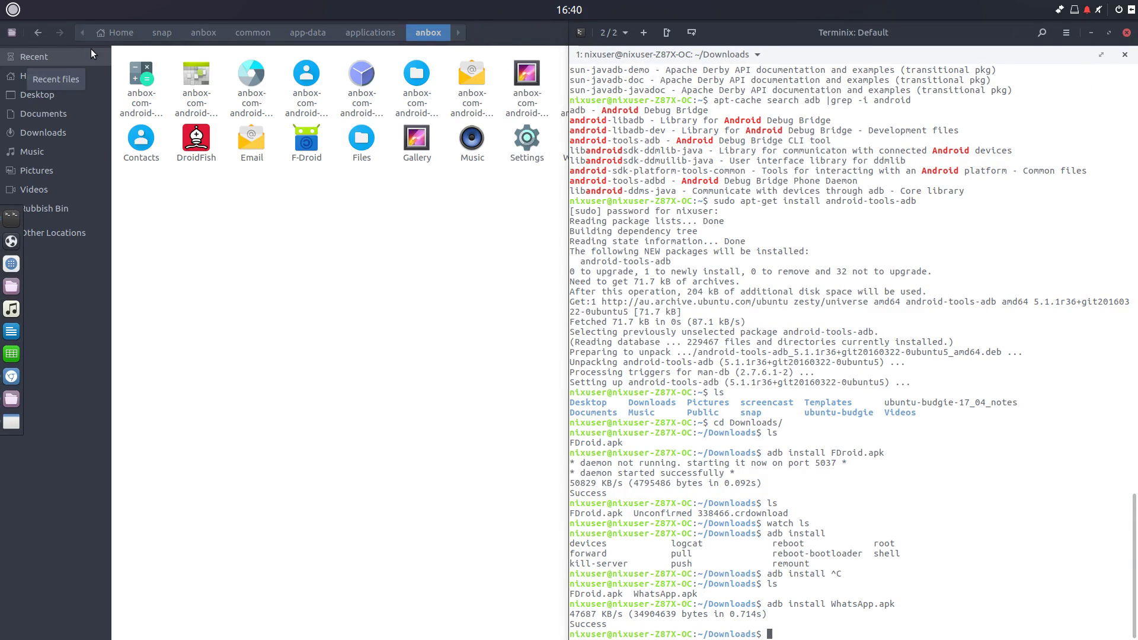
{"action": "left_click", "coordinate": [614, 34]}
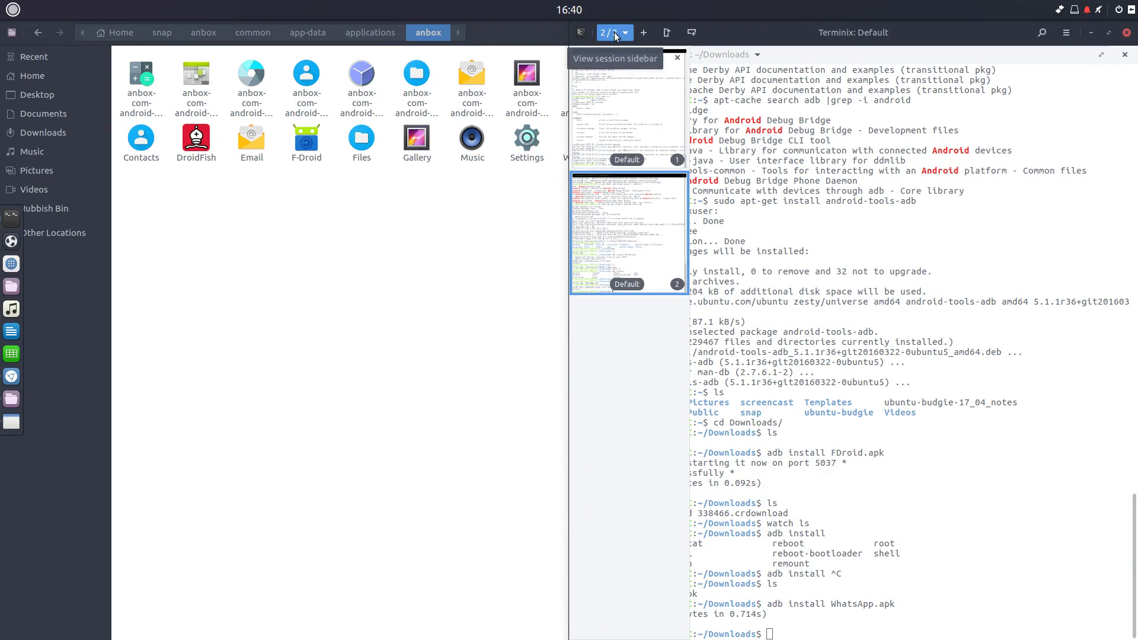
{"action": "left_click", "coordinate": [619, 104]}
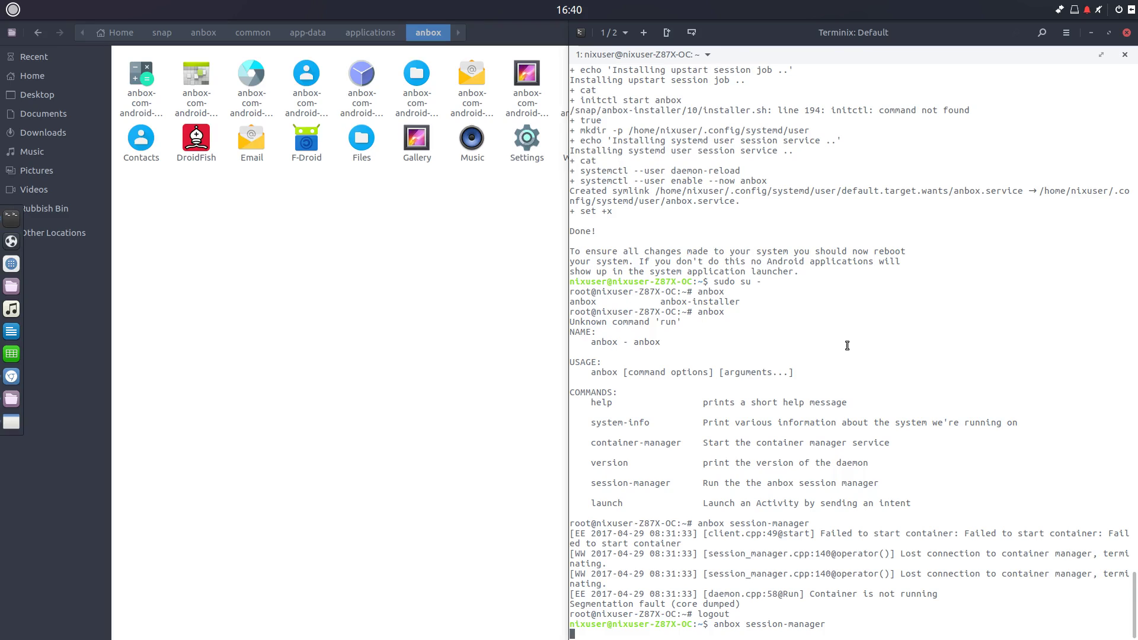
{"action": "key", "text": "ctrl+c"}
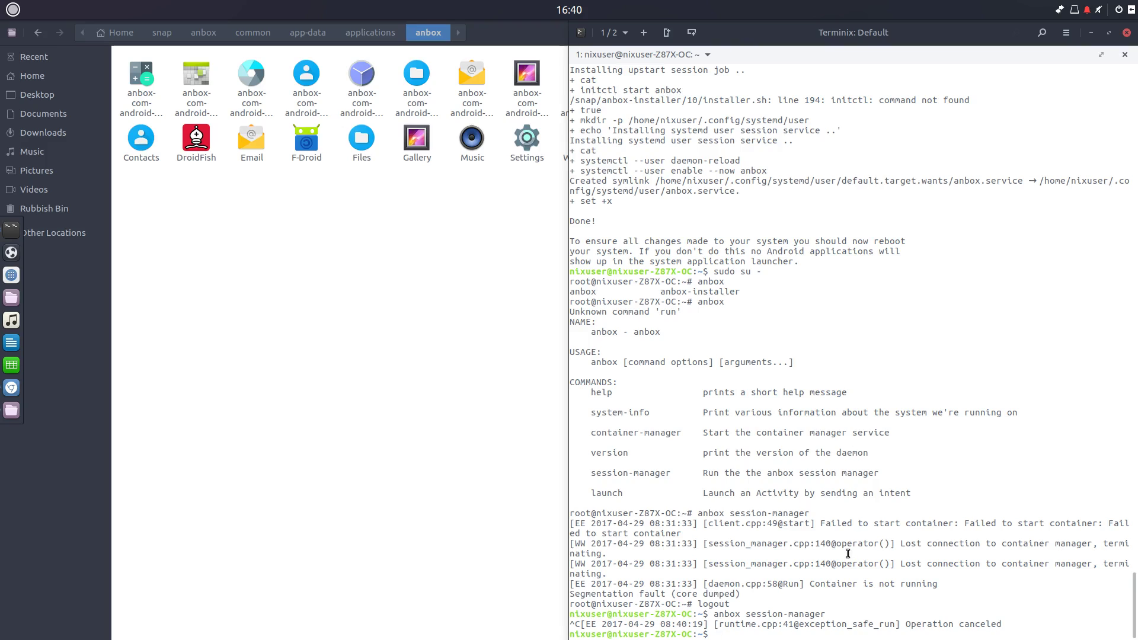
Select the WhatsApp and DroidFish launchers, then minimise the file manager and terminal
{"action": "left_click", "coordinate": [338, 318]}
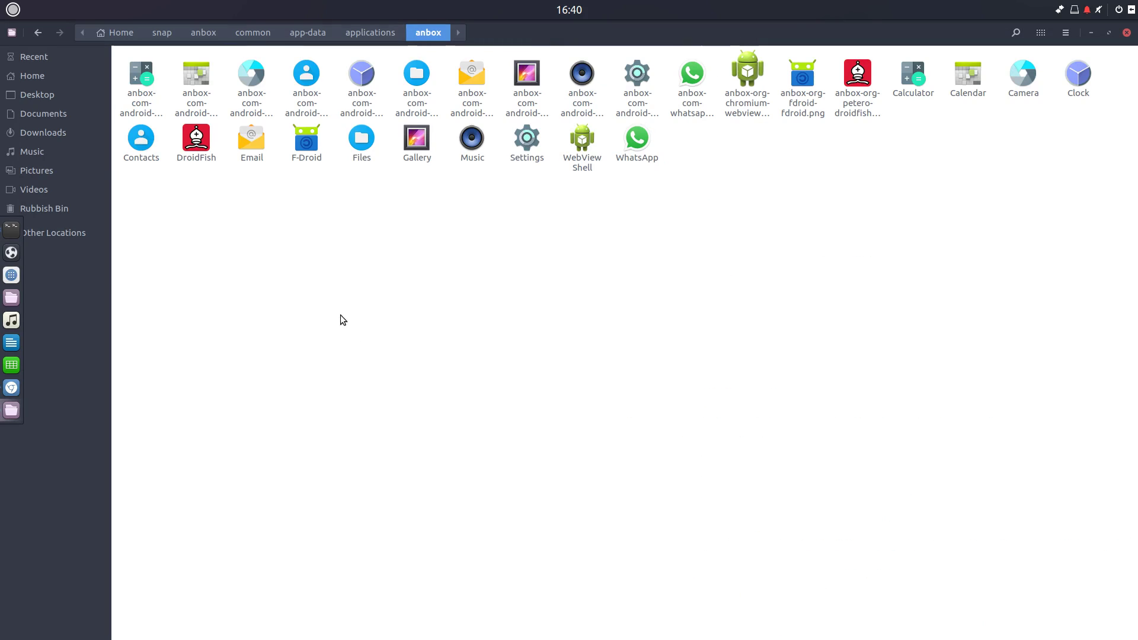
{"action": "left_click", "coordinate": [629, 142]}
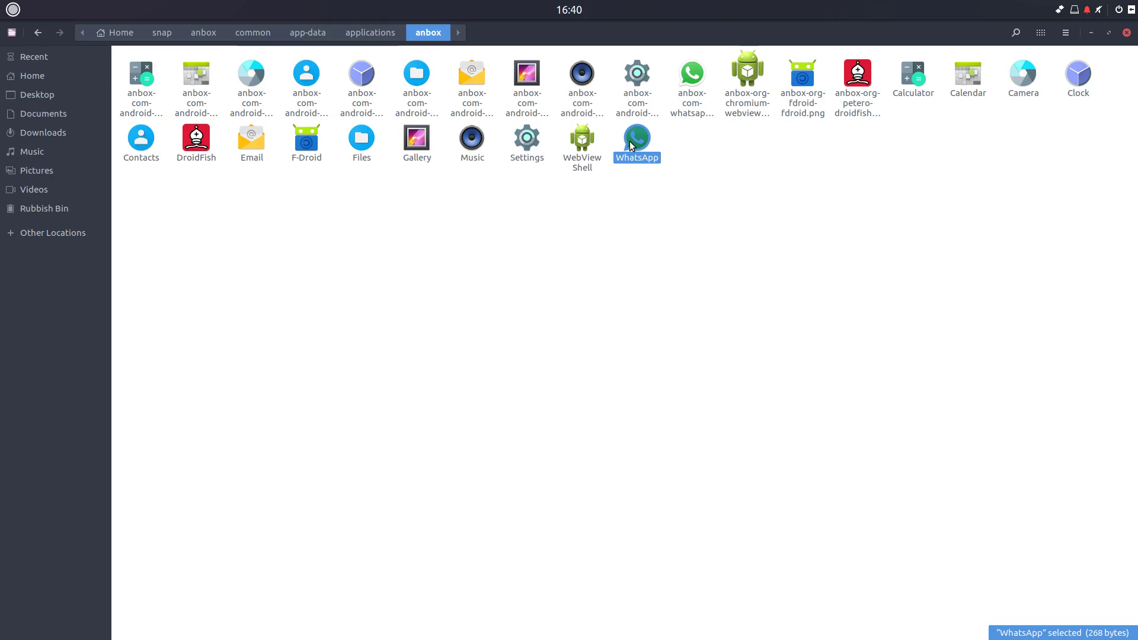
{"action": "left_click", "coordinate": [195, 141]}
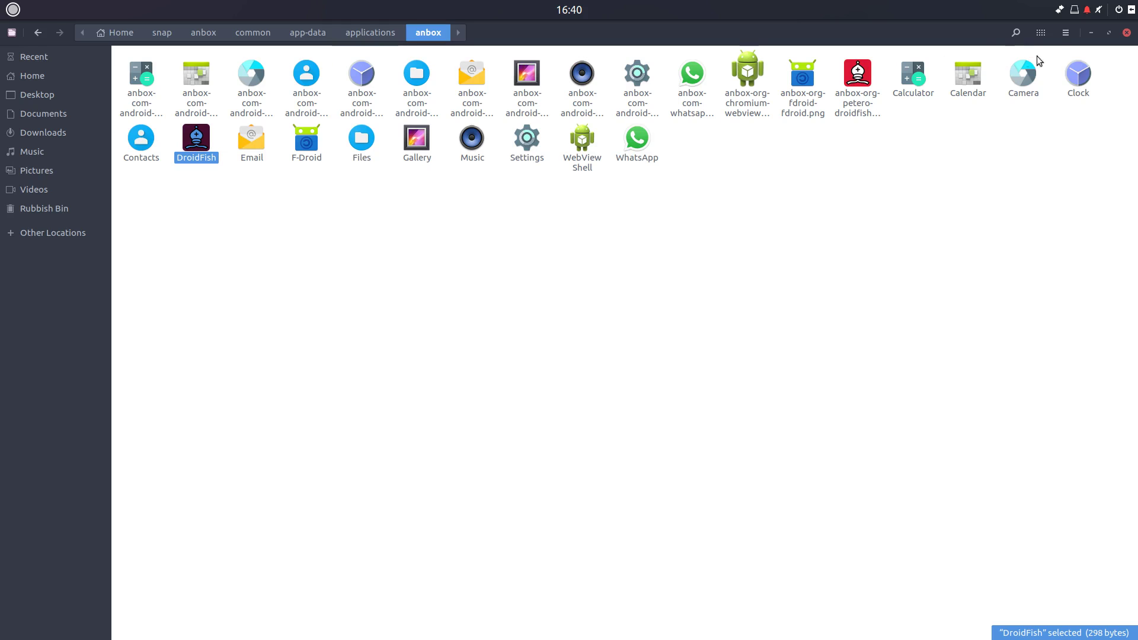
{"action": "left_click", "coordinate": [1091, 33]}
{"action": "left_click", "coordinate": [1089, 32]}
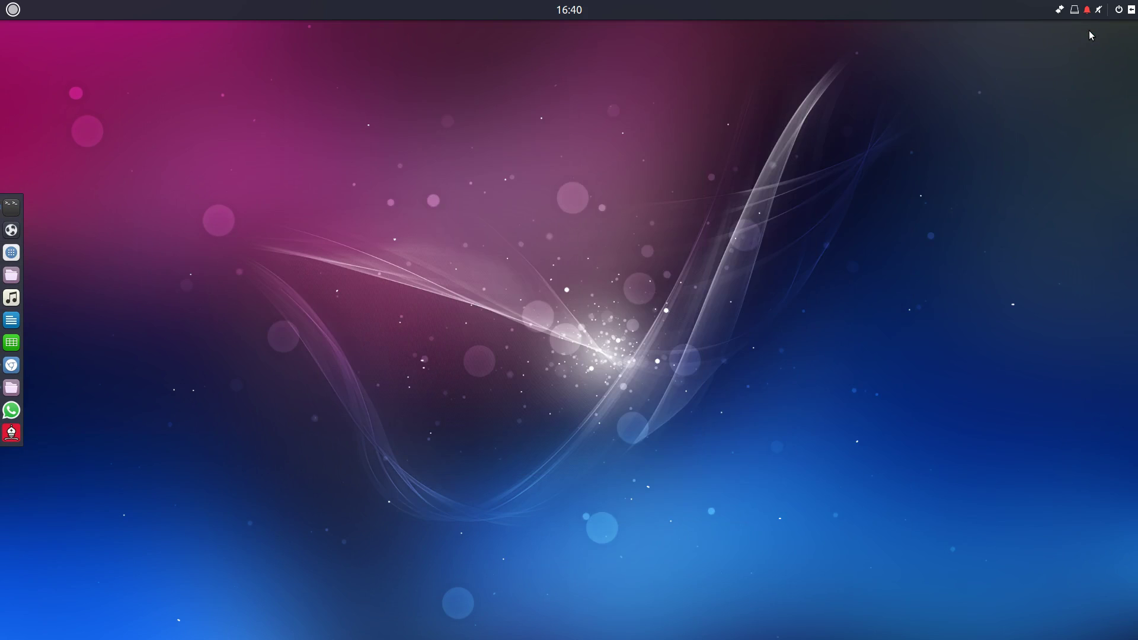